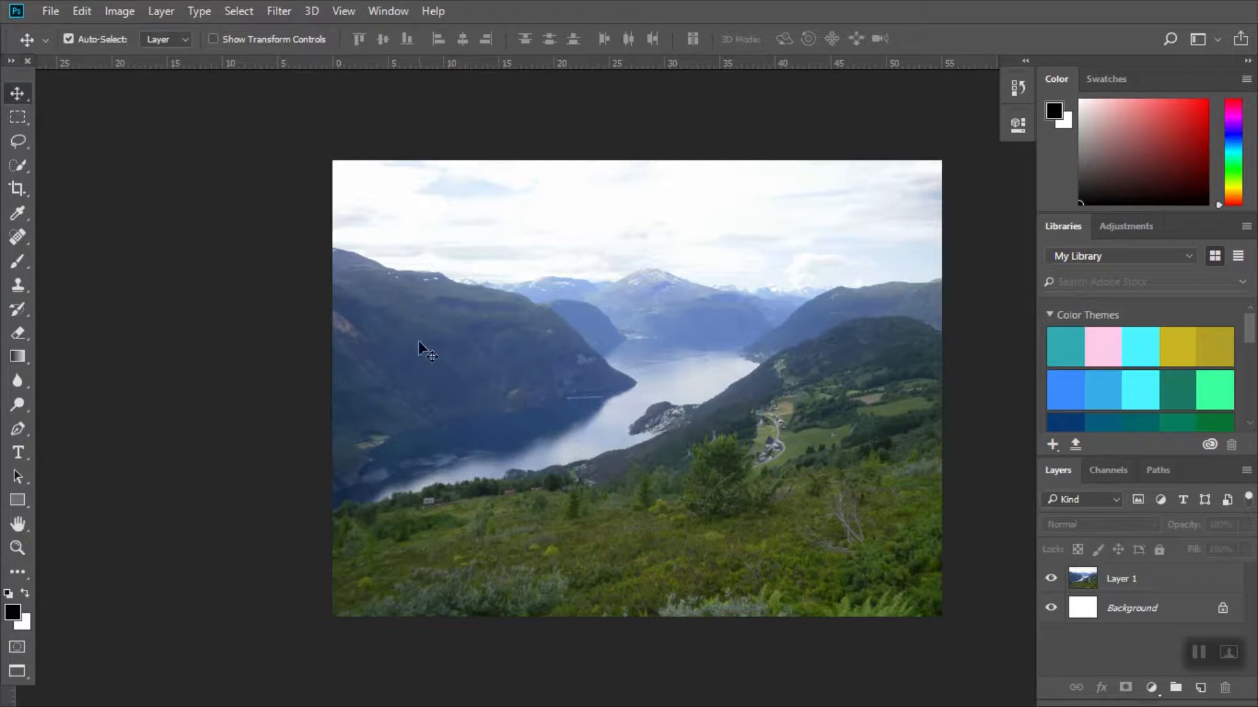
# Step: Move the fjord photo layer slightly downward on the canvas
pyautogui.click(501, 333)
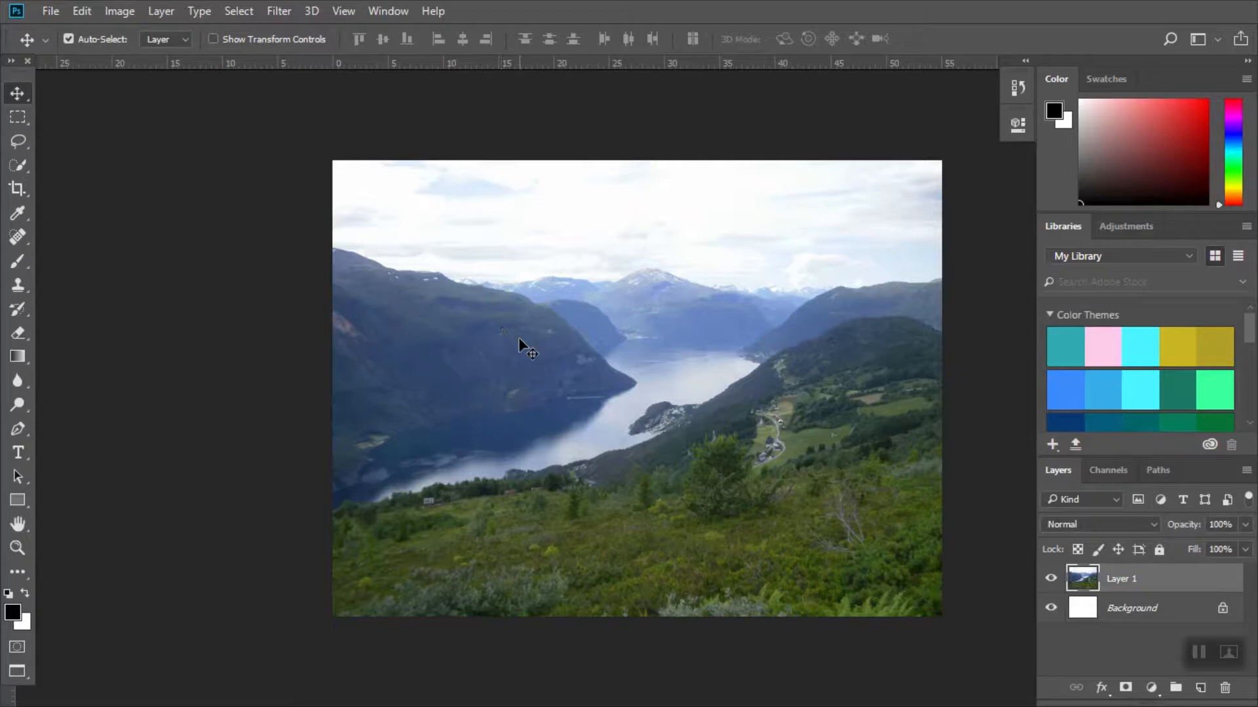
pyautogui.moveTo(519, 339)
pyautogui.mouseDown()
pyautogui.moveTo(367, 272)
pyautogui.moveTo(524, 372)
pyautogui.moveTo(515, 347)
pyautogui.moveTo(479, 364)
pyautogui.moveTo(521, 352)
pyautogui.mouseUp()
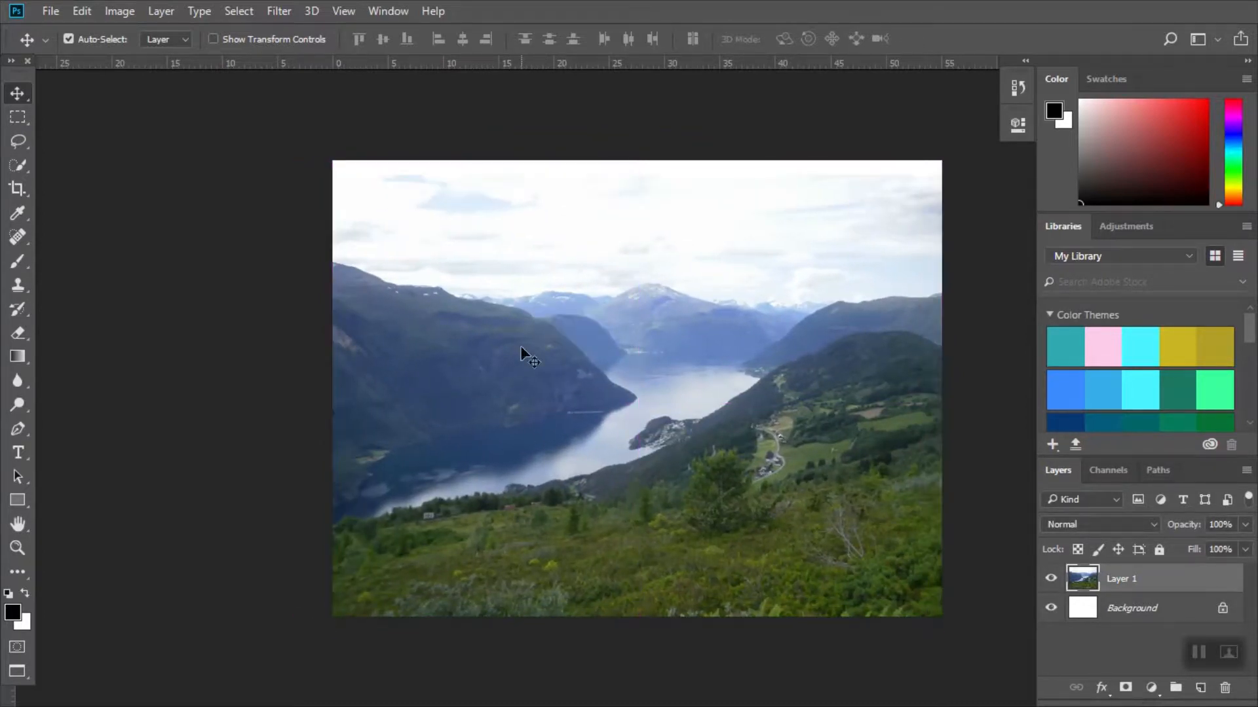
# Step: Select a rectangular area over the sky and the dark mountain and move its contents diagonally down toward the lake
pyautogui.click(20, 122)
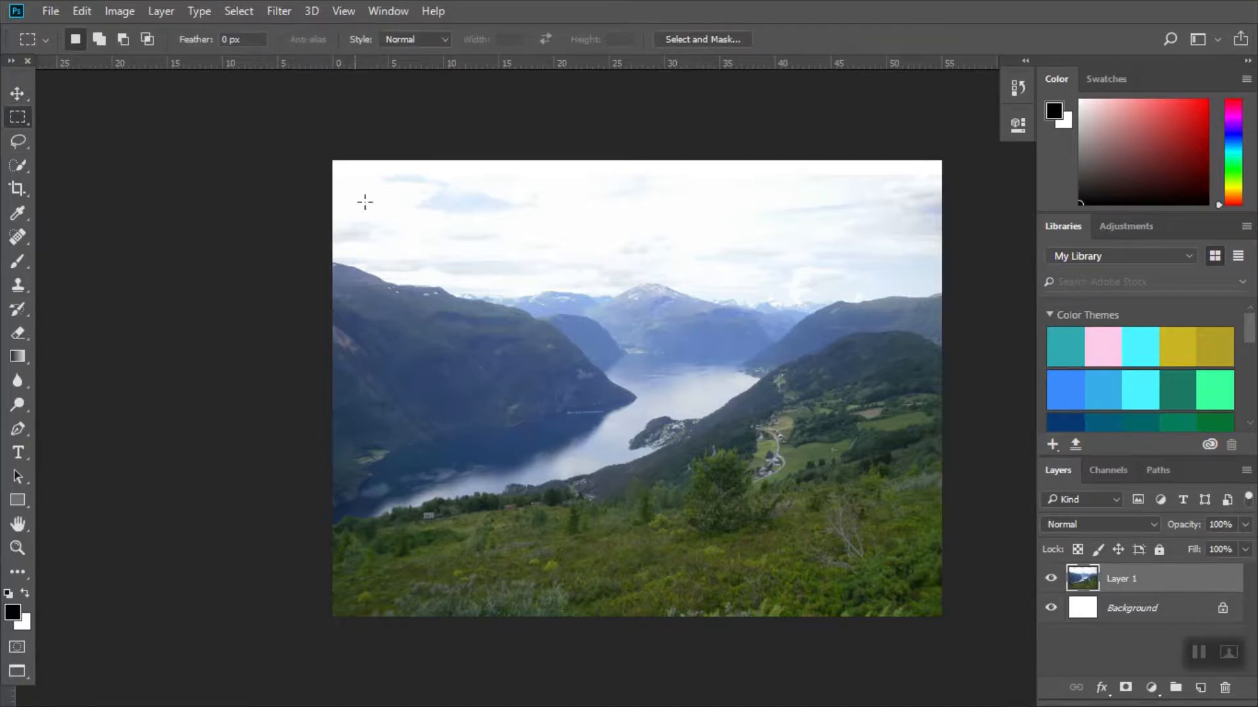
pyautogui.moveTo(354, 199); pyautogui.dragTo(595, 384)
pyautogui.click(18, 93)
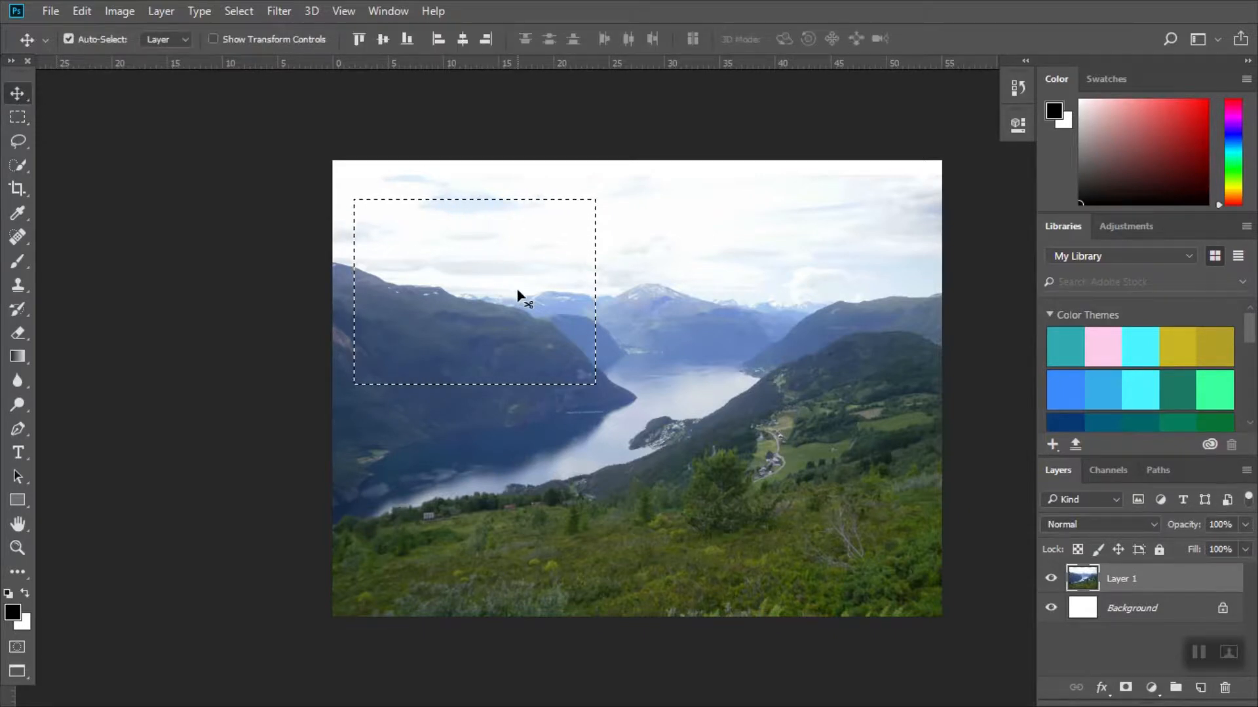
pyautogui.moveTo(482, 298); pyautogui.dragTo(537, 349)
# Step: Undo the move of the selected rectangular area
pyautogui.click(79, 10)
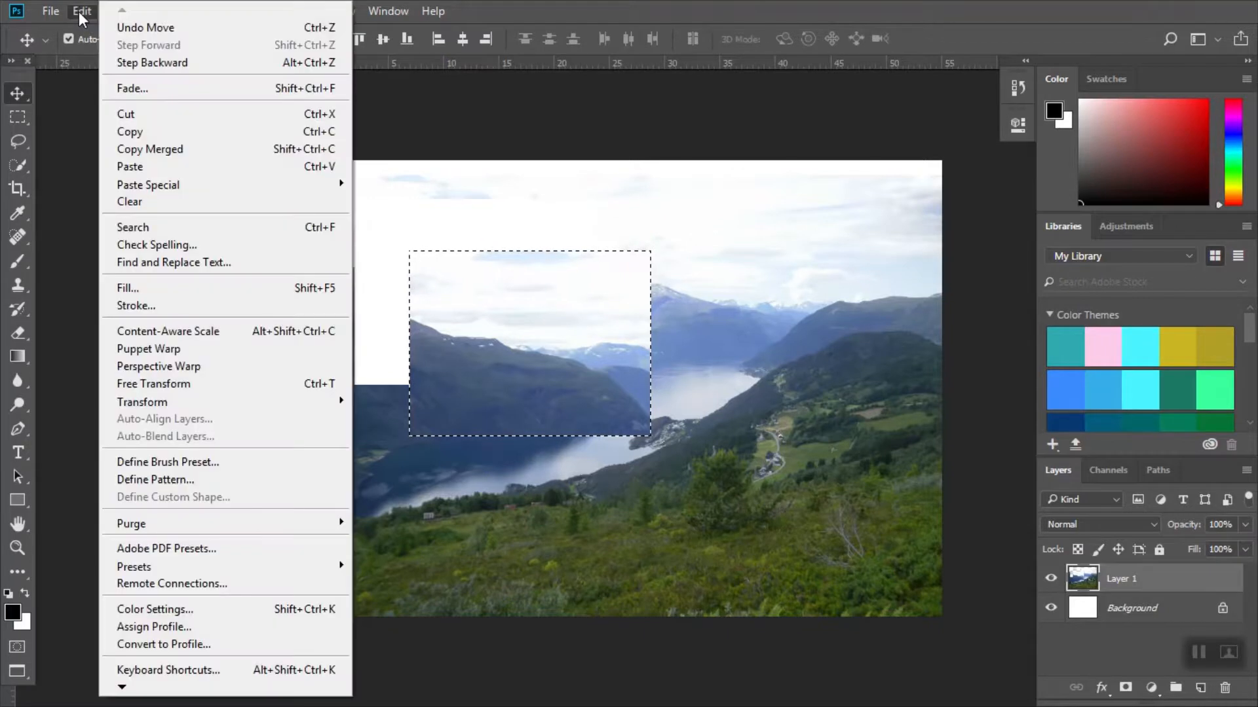
pyautogui.click(129, 31)
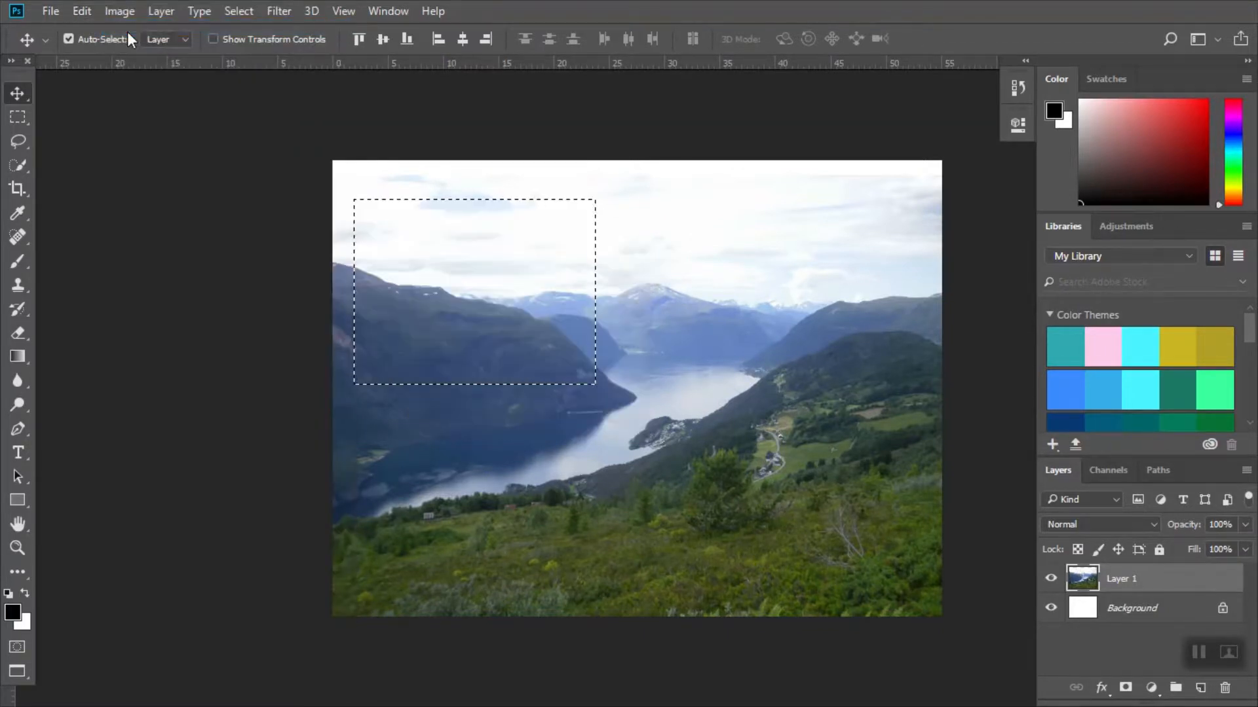
pyautogui.click(292, 219)
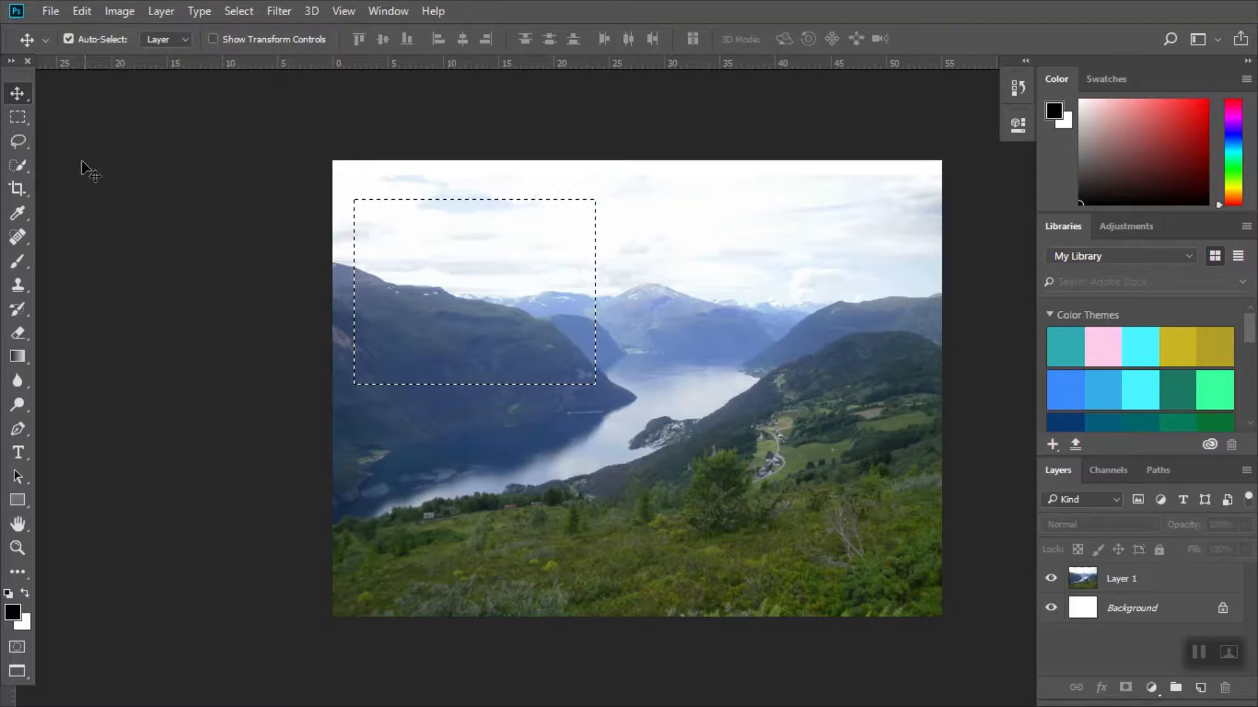
# Step: Select a single row of pixels across the sky with the Single Row Marquee tool
pyautogui.click(27, 124)
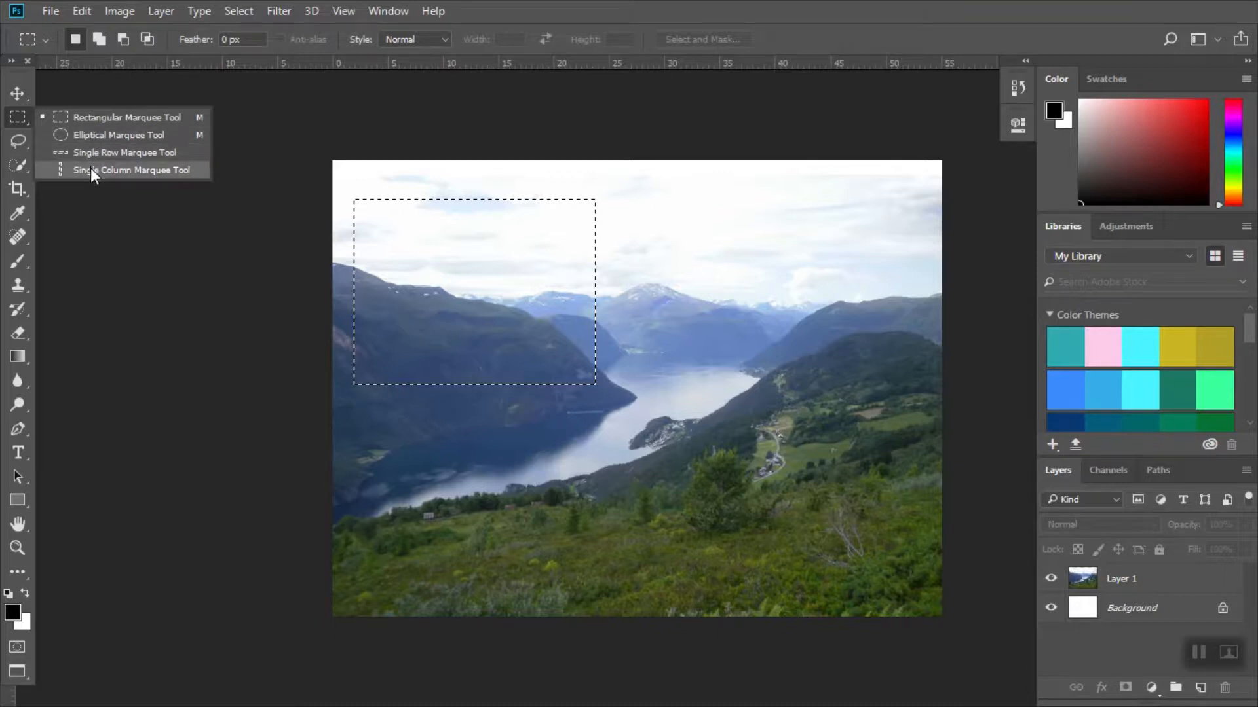
pyautogui.click(91, 155)
pyautogui.click(640, 314)
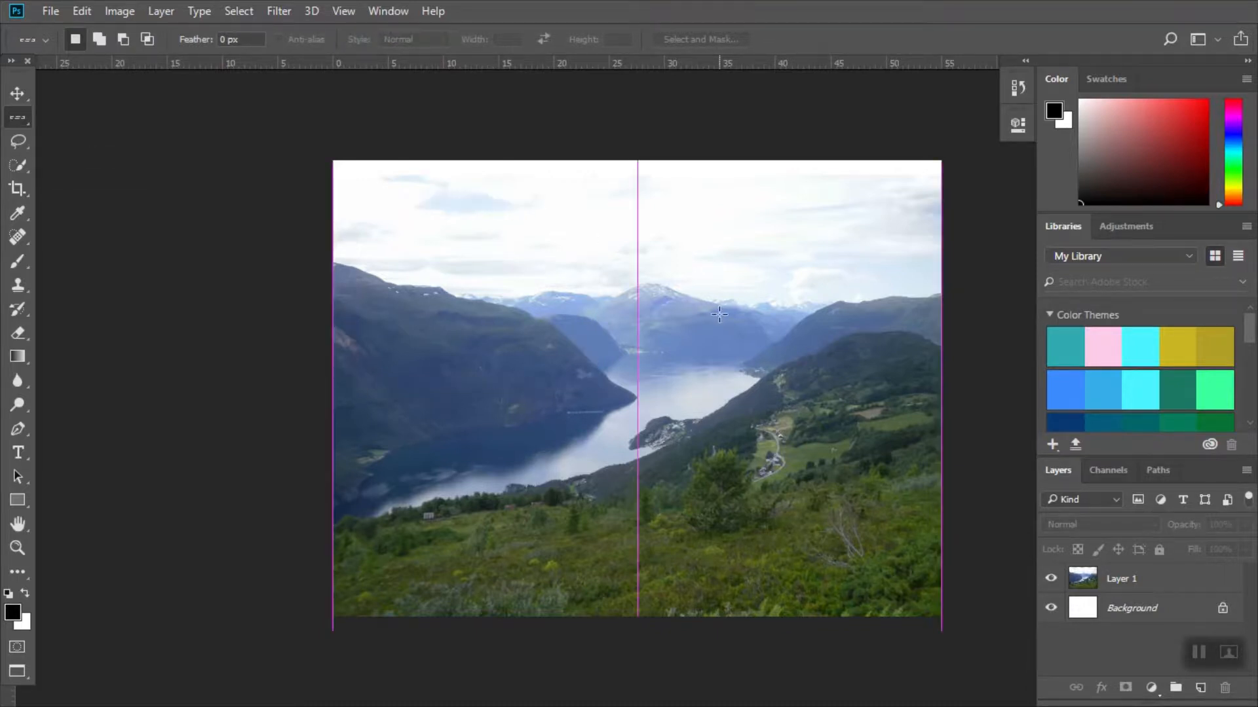
pyautogui.click(784, 294)
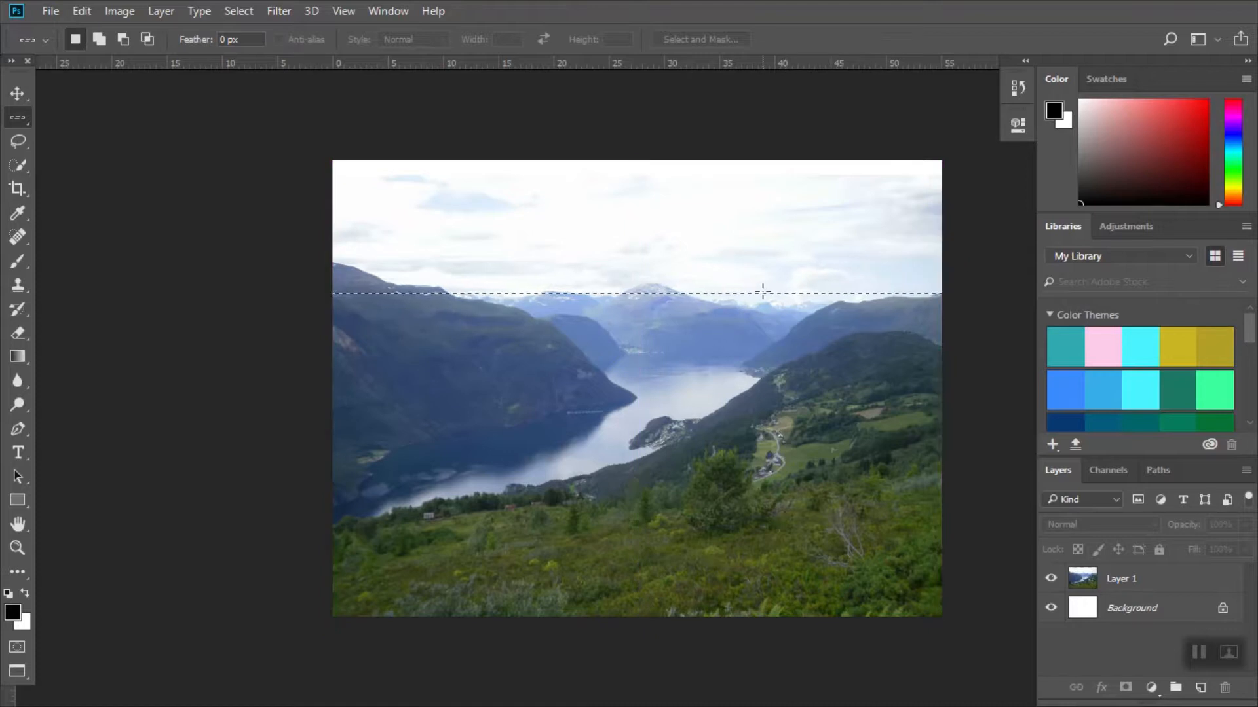
pyautogui.click(752, 378)
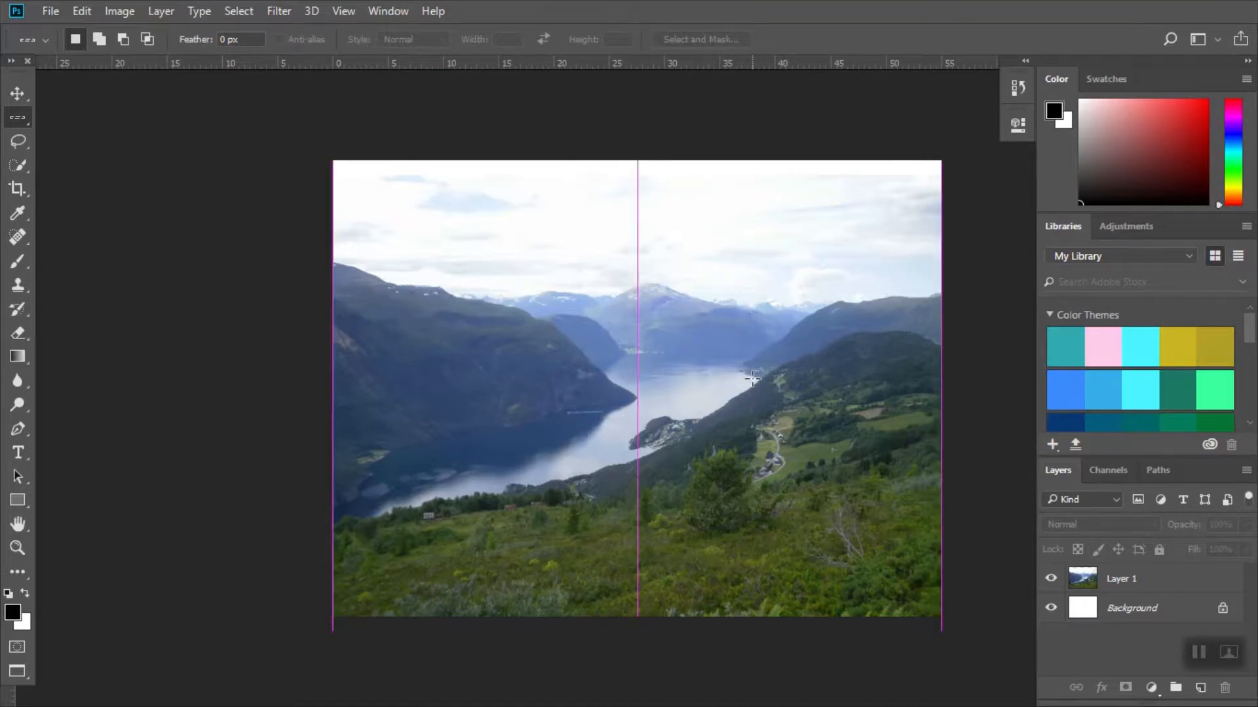
pyautogui.click(539, 238)
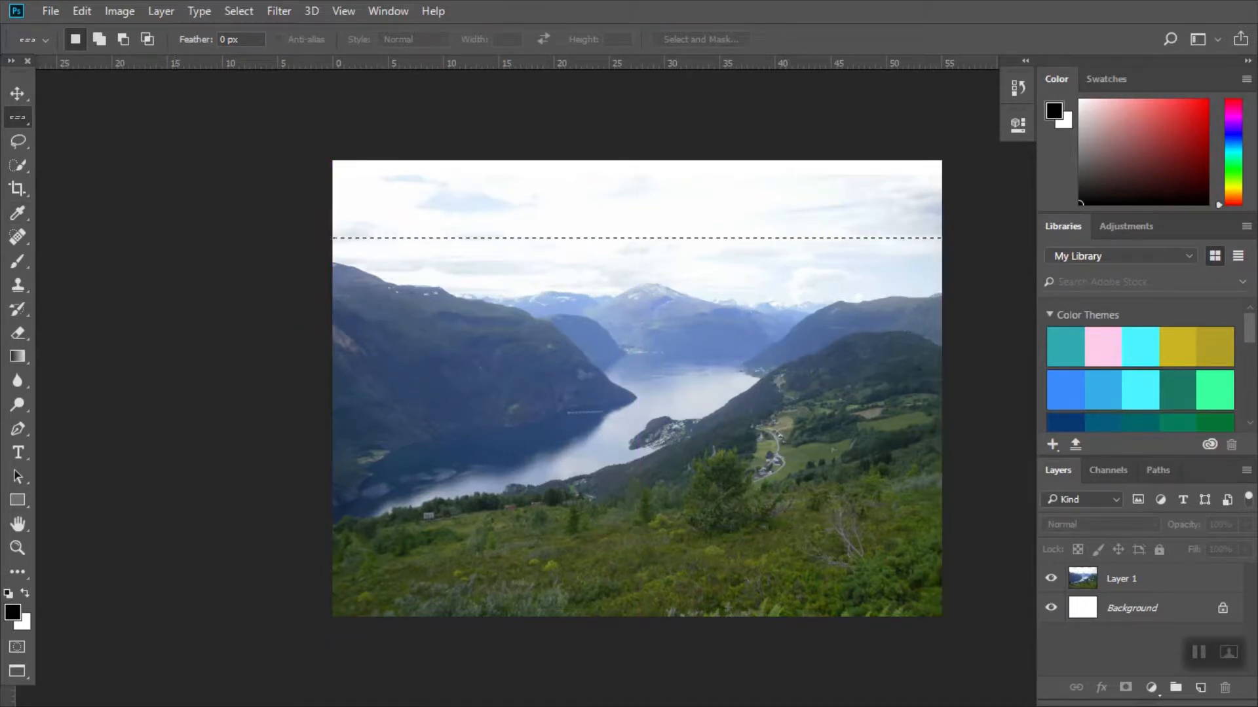
# Step: Draw a roughly circular freehand Lasso selection around the lake and the central mountains
pyautogui.click(17, 142)
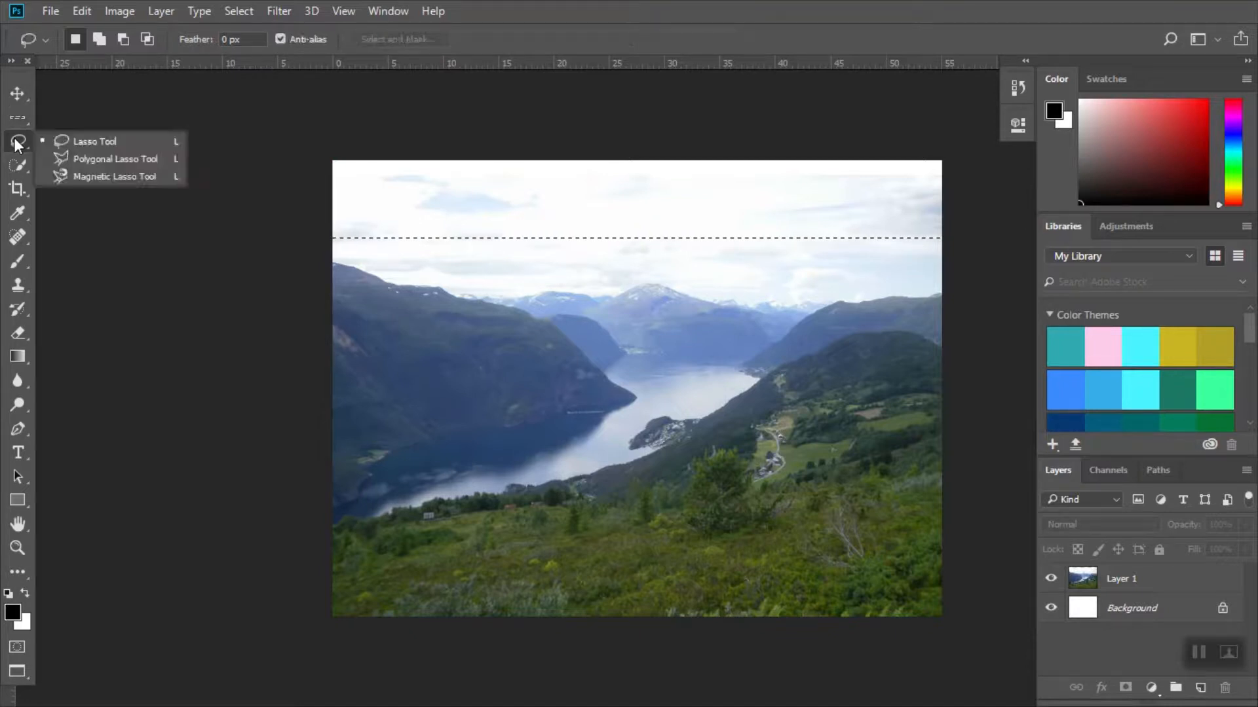
pyautogui.click(59, 140)
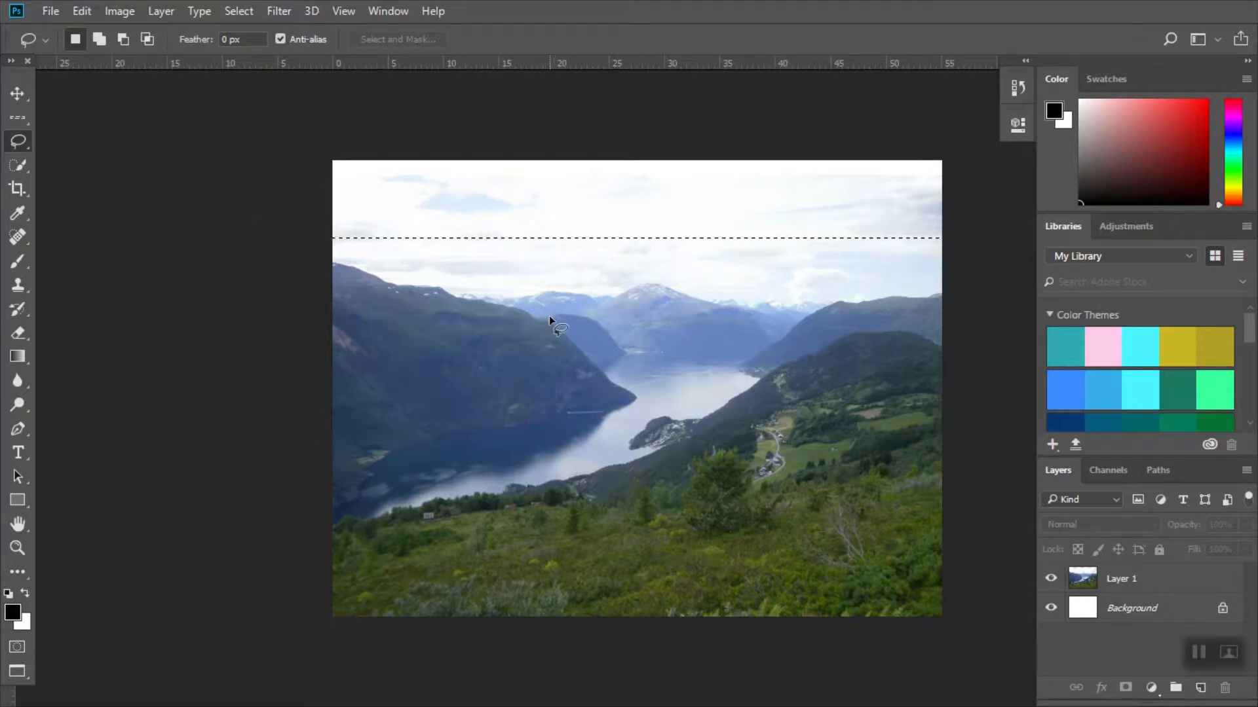
pyautogui.click(526, 300)
pyautogui.moveTo(505, 324)
pyautogui.mouseDown()
pyautogui.moveTo(667, 253)
pyautogui.moveTo(772, 430)
pyautogui.moveTo(574, 515)
pyautogui.moveTo(473, 353)
pyautogui.mouseUp()
pyautogui.moveTo(520, 304); pyautogui.dragTo(520, 304)
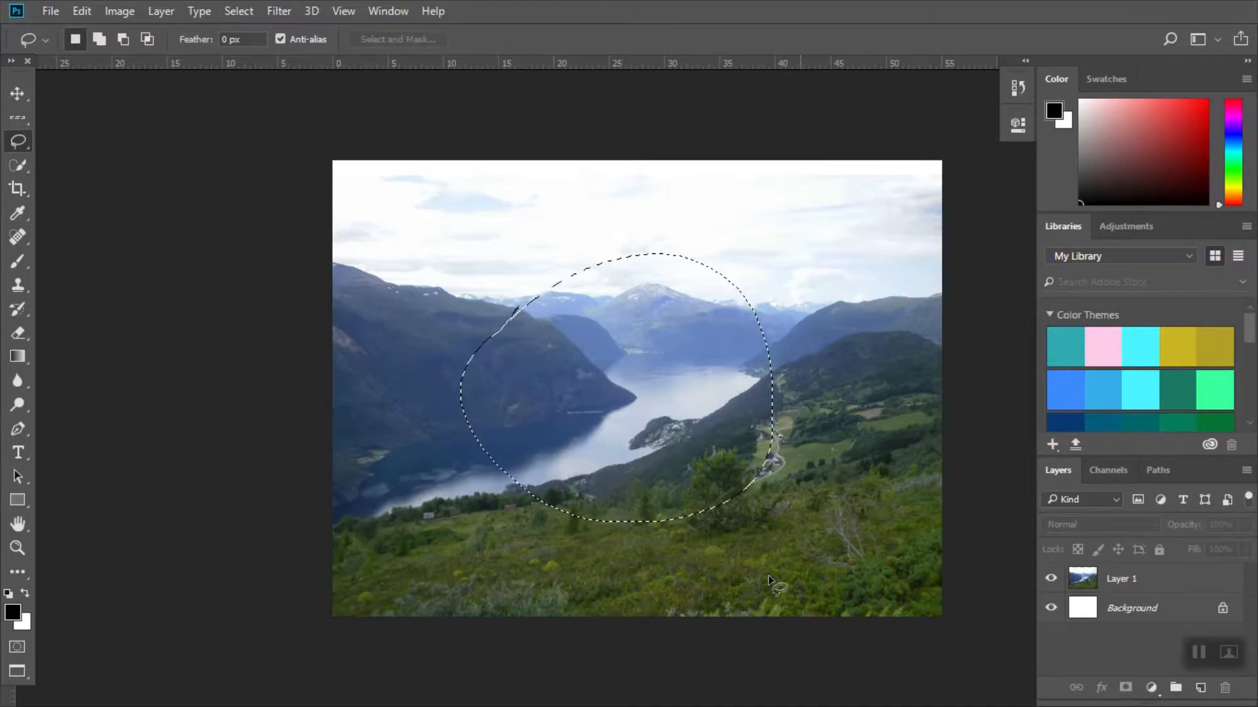
# Step: Outline a four-sided selection over the dark mountain slope with the Polygonal Lasso tool
pyautogui.rightClick(20, 142)
pyautogui.click(20, 142)
pyautogui.rightClick(20, 142)
pyautogui.click(20, 142)
pyautogui.rightClick(25, 142)
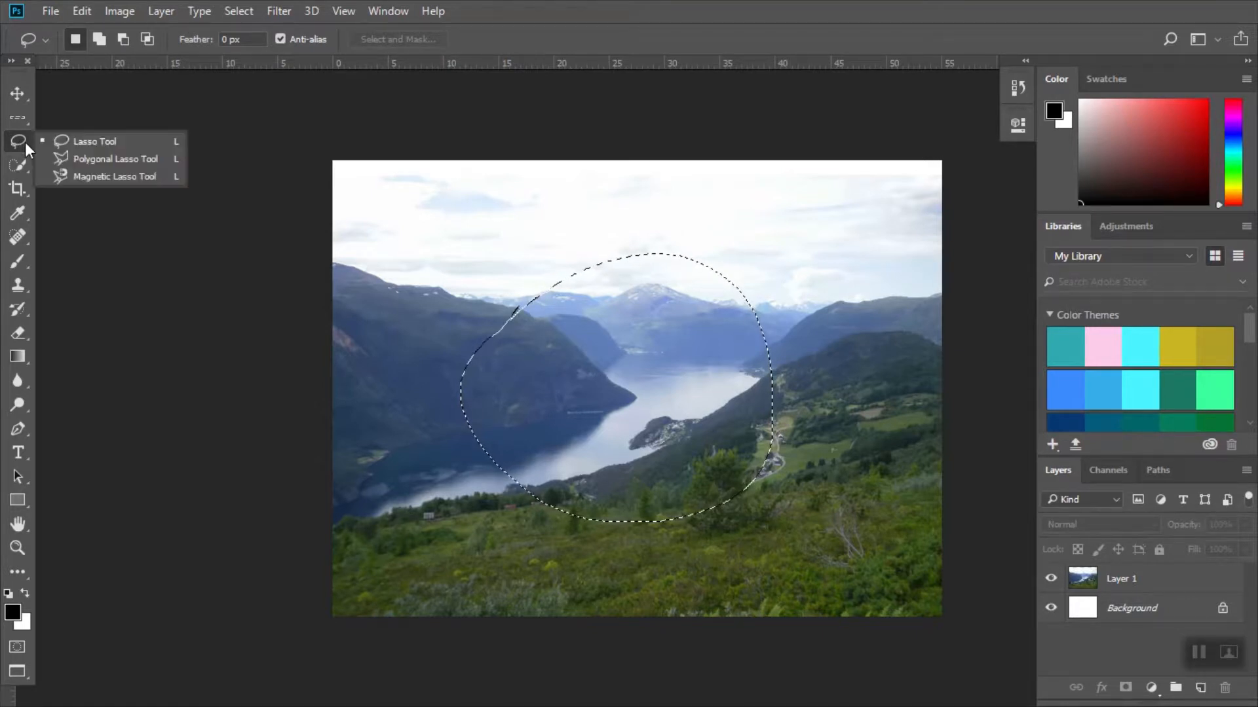
pyautogui.click(64, 158)
pyautogui.click(445, 287)
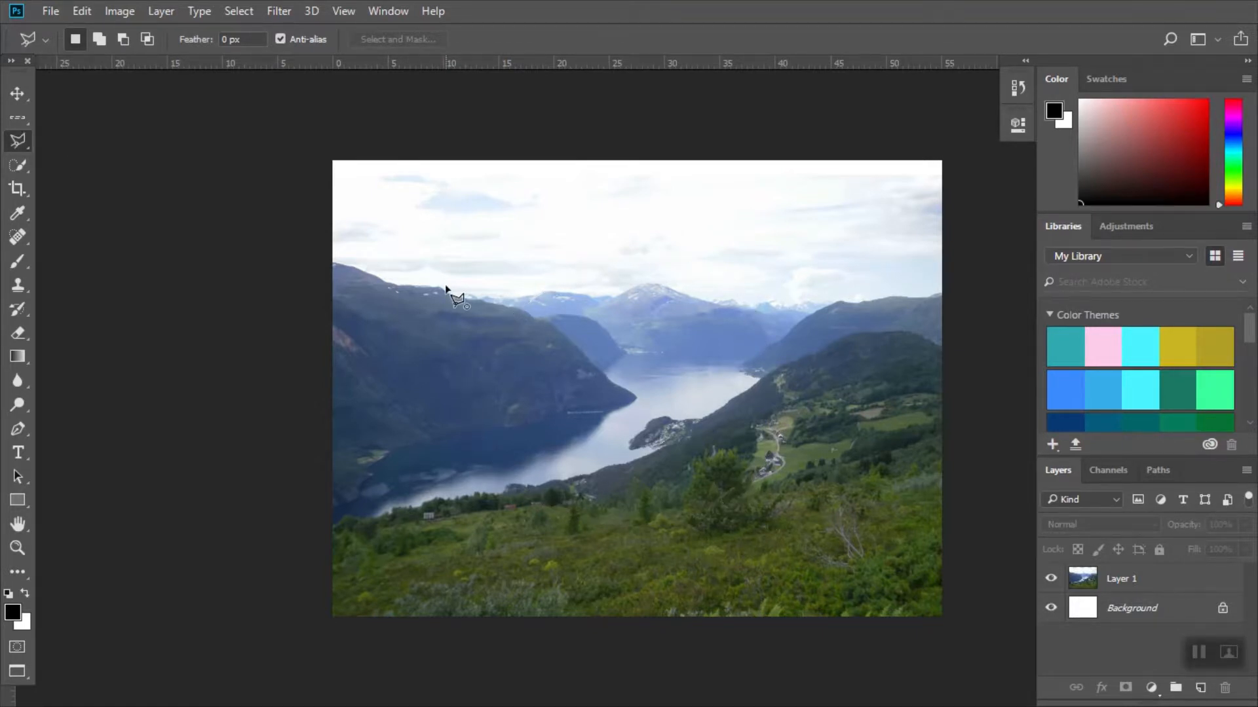
pyautogui.click(403, 398)
pyautogui.click(596, 401)
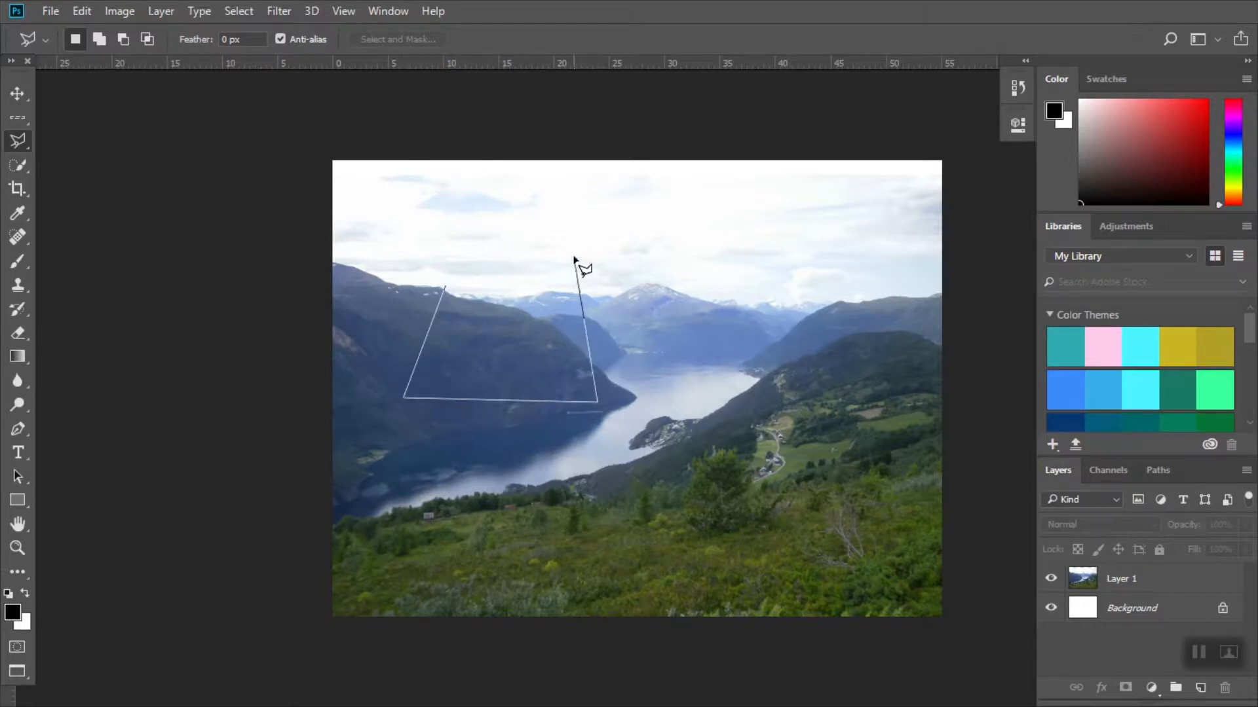
pyautogui.click(574, 257)
pyautogui.click(445, 288)
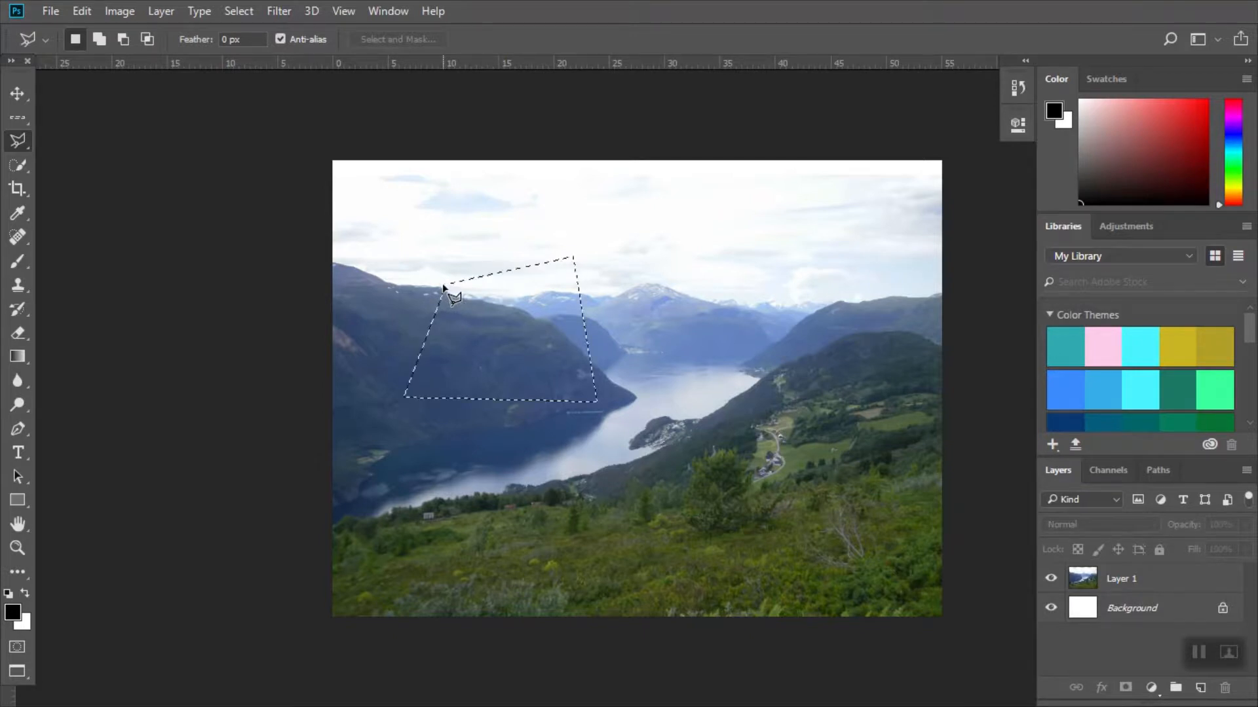
# Step: Try to trace the shoreline and mountain edges with the Magnetic Lasso tool
pyautogui.rightClick(29, 145)
pyautogui.click(72, 176)
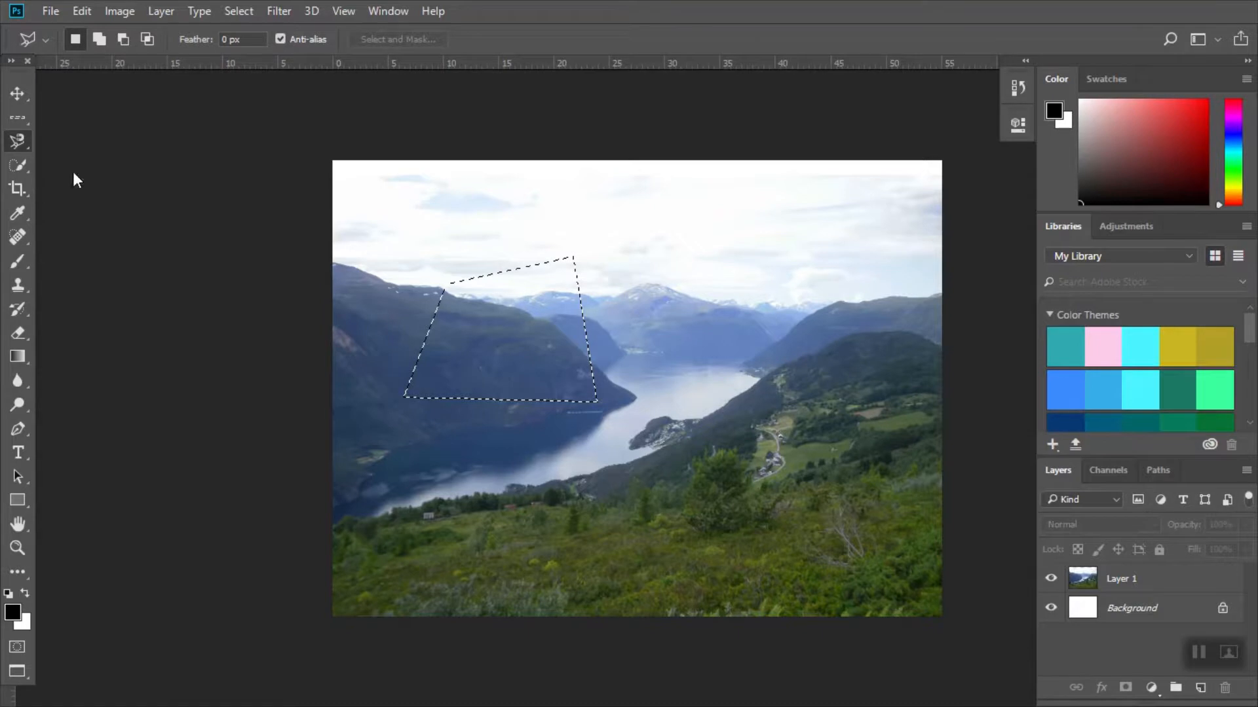
pyautogui.click(801, 363)
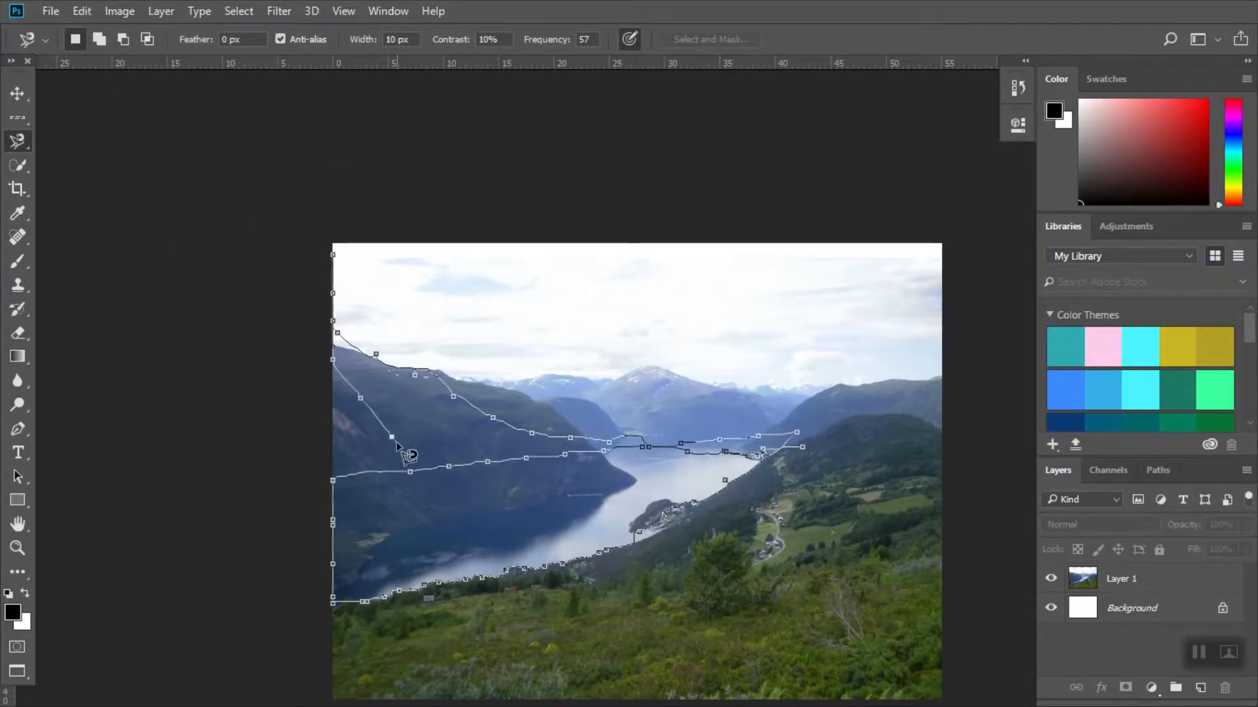
pyautogui.press('Escape')
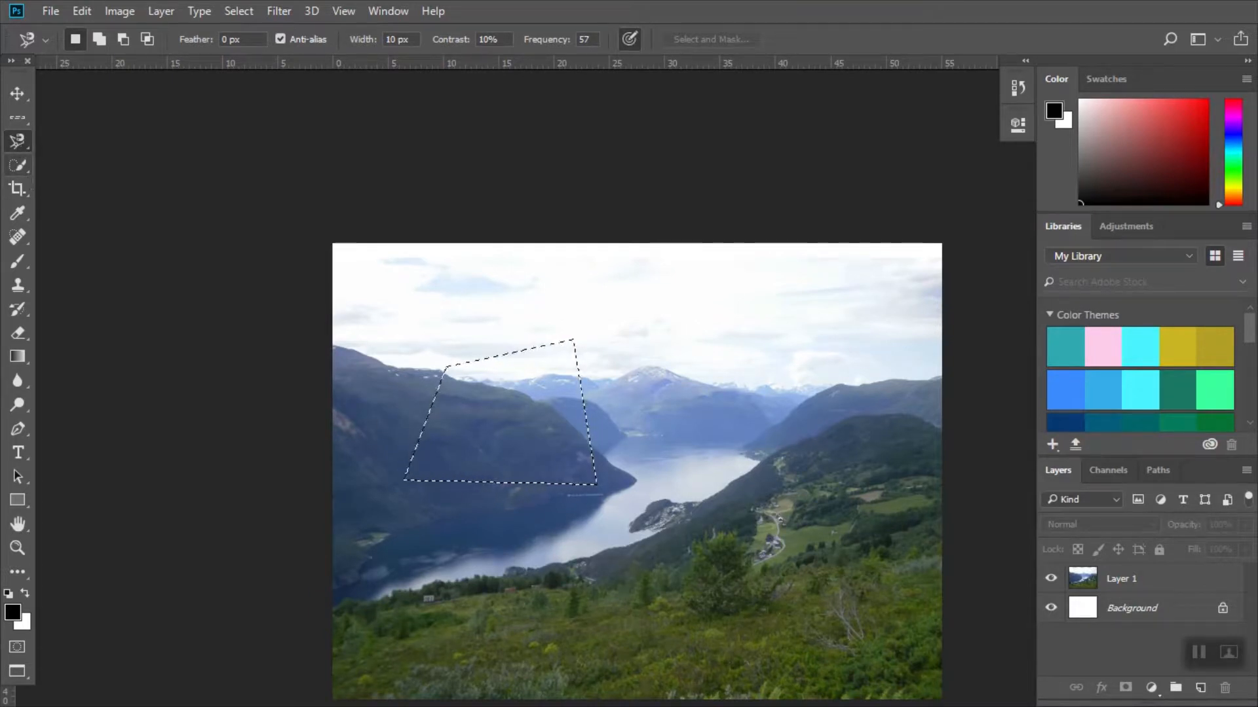
# Step: Try to select parts of the photo with the Quick Selection tool
pyautogui.click(24, 168)
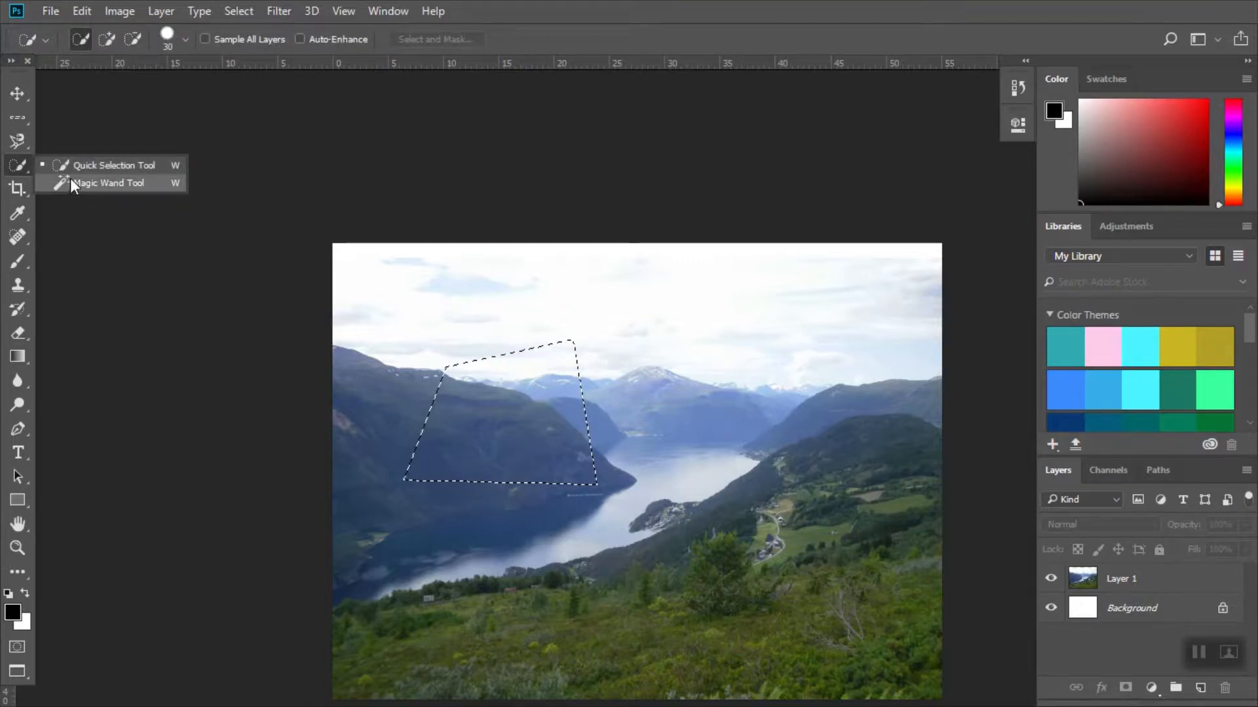
pyautogui.click(69, 165)
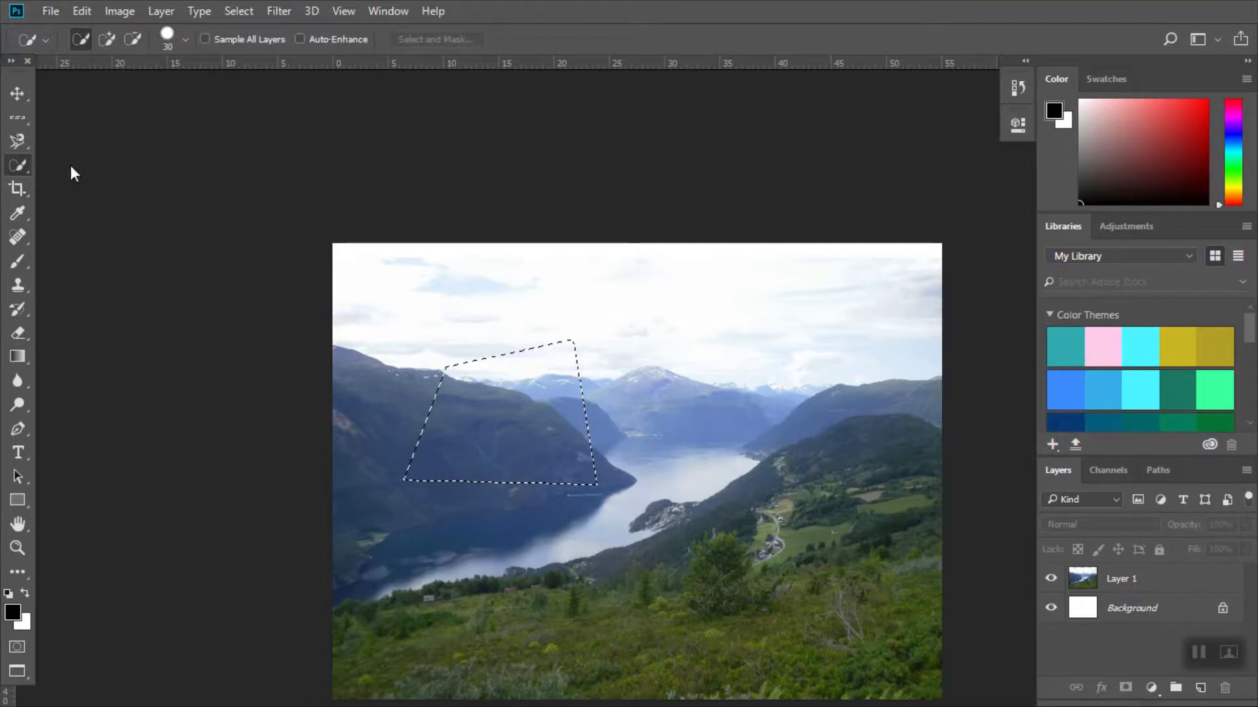
pyautogui.click(459, 567)
pyautogui.click(598, 279)
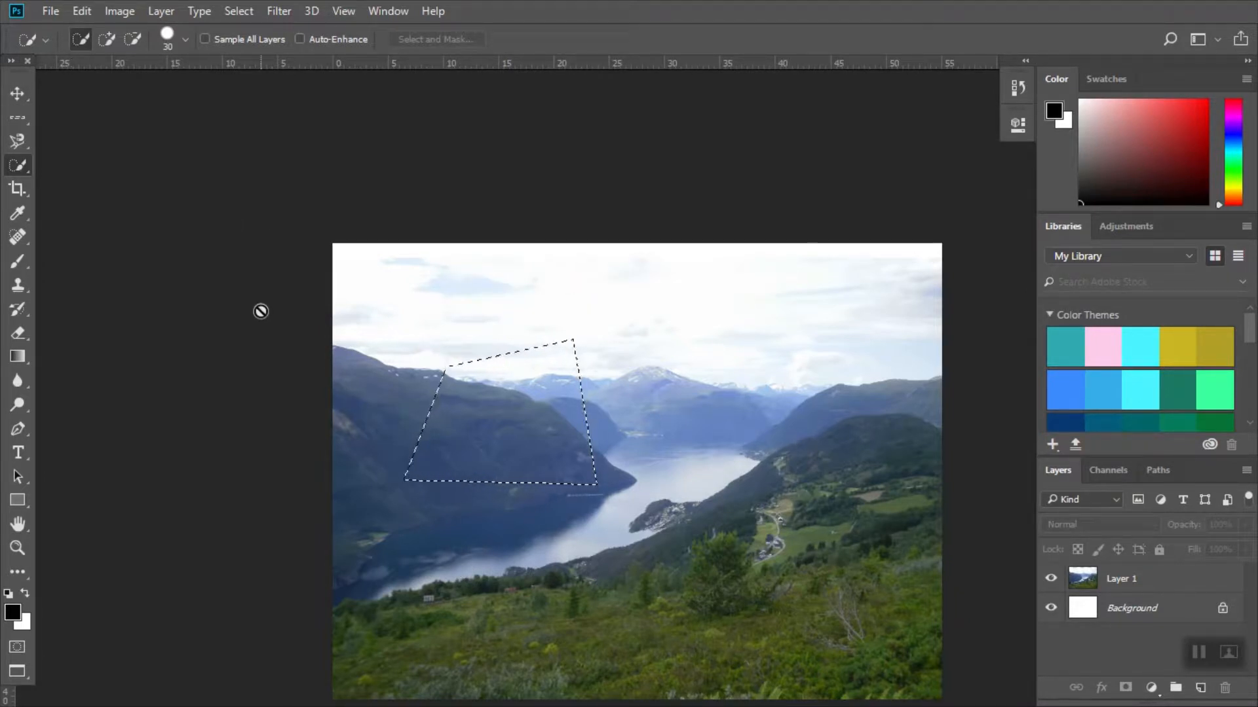
pyautogui.rightClick(336, 331)
pyautogui.click(308, 289)
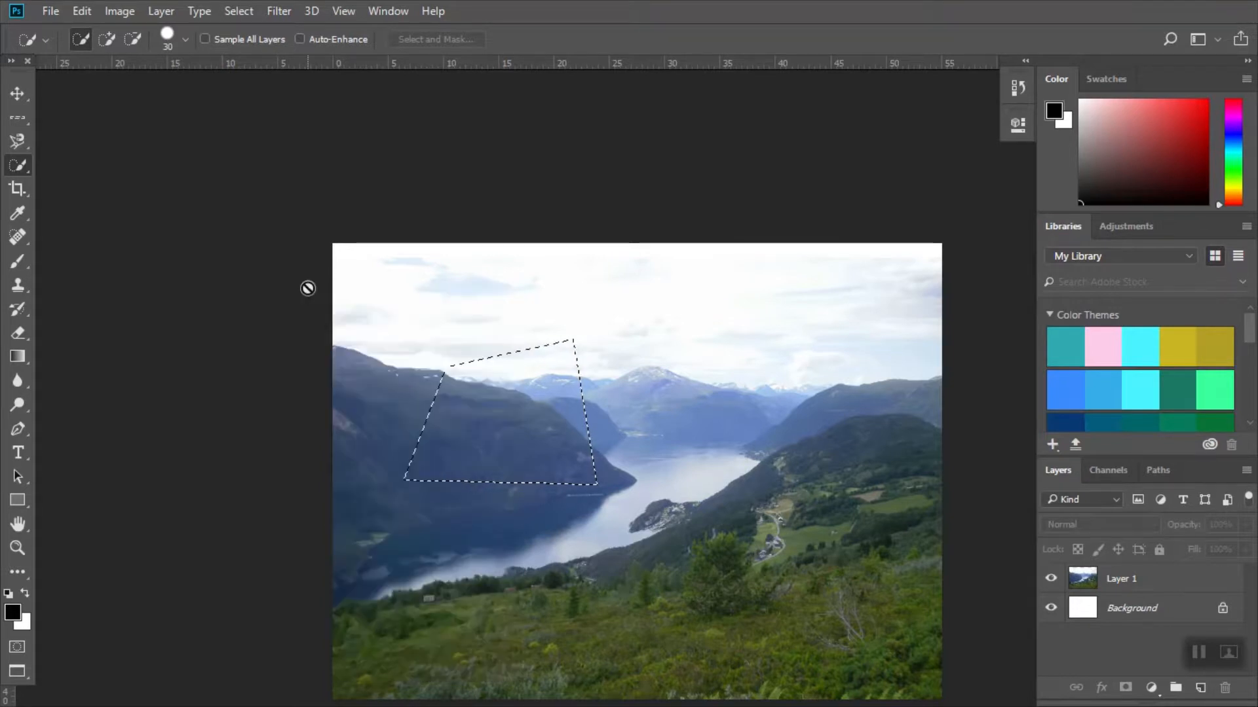
pyautogui.rightClick(374, 355)
pyautogui.click(345, 347)
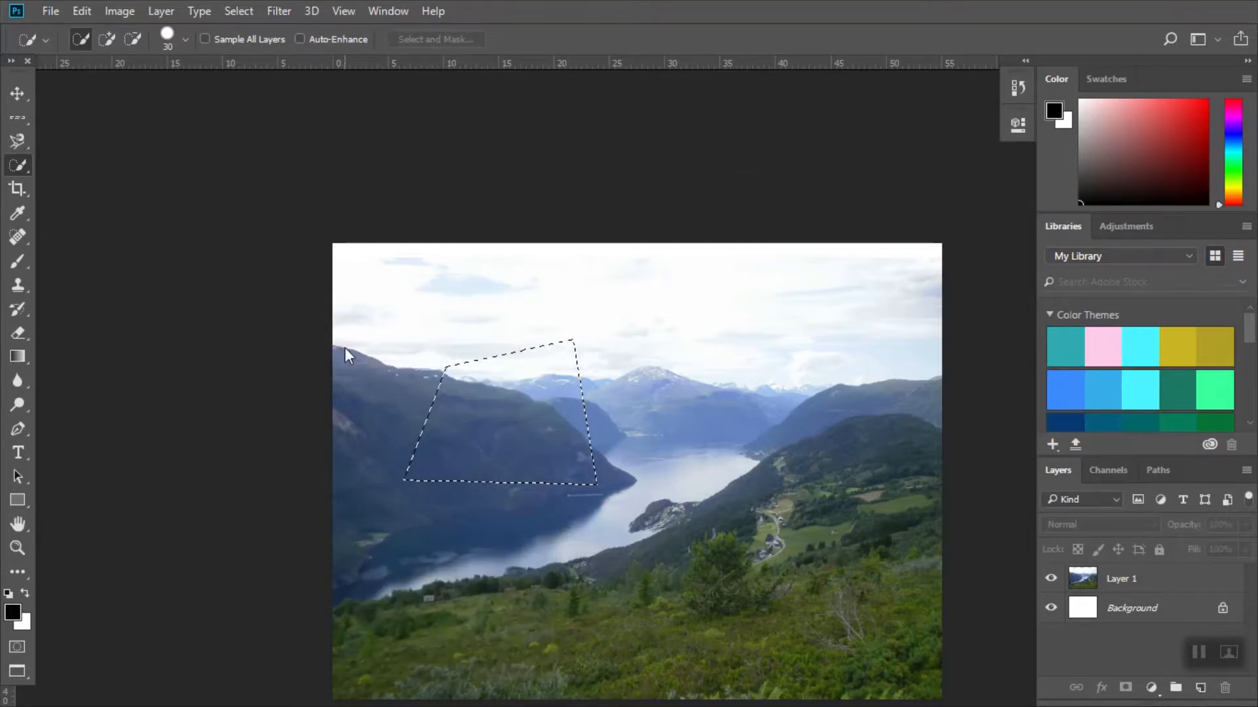
pyautogui.click(344, 347)
pyautogui.click(633, 278)
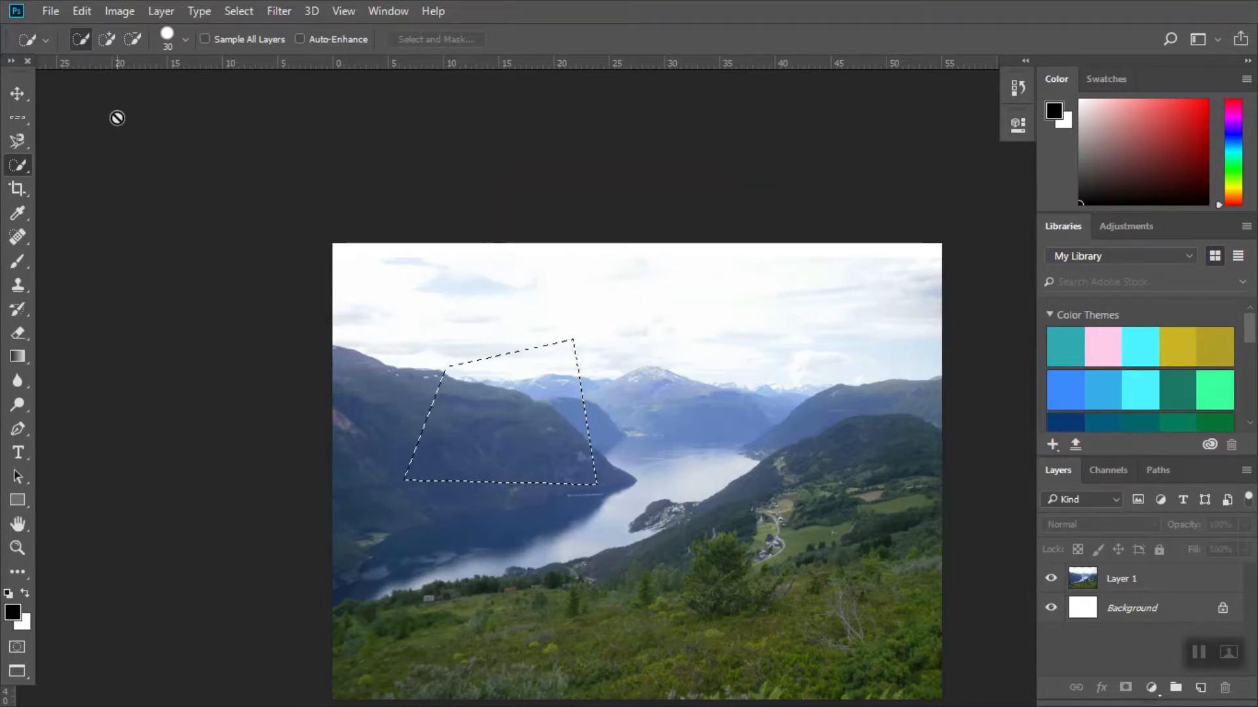
# Step: Make the photo's Layer 1 the active layer with the Move tool
pyautogui.click(18, 95)
pyautogui.click(472, 393)
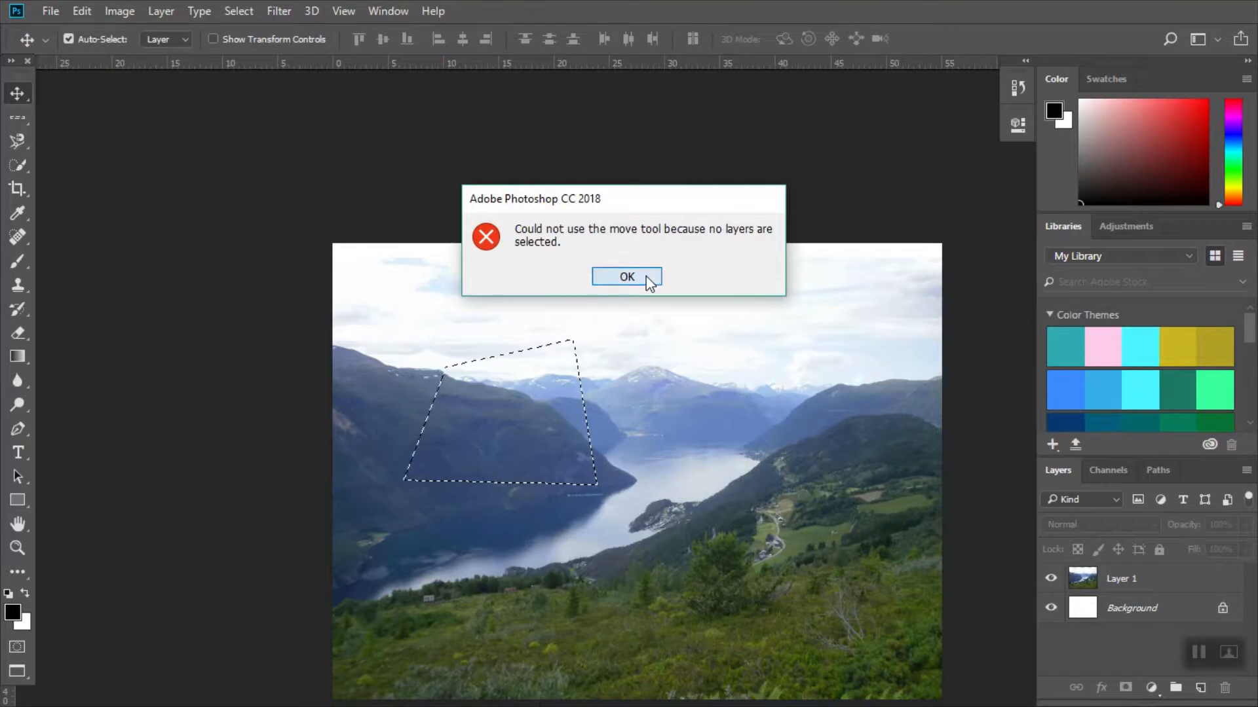
pyautogui.click(650, 282)
pyautogui.click(642, 279)
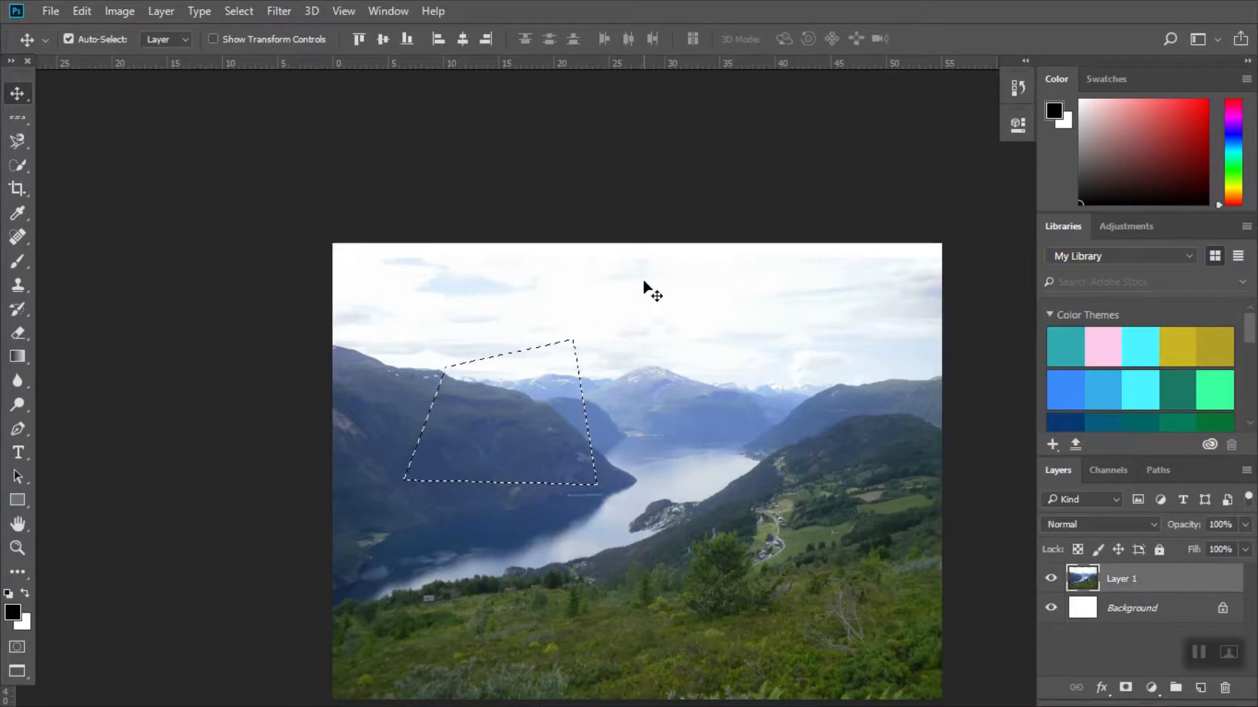
pyautogui.rightClick(642, 281)
pyautogui.click(518, 330)
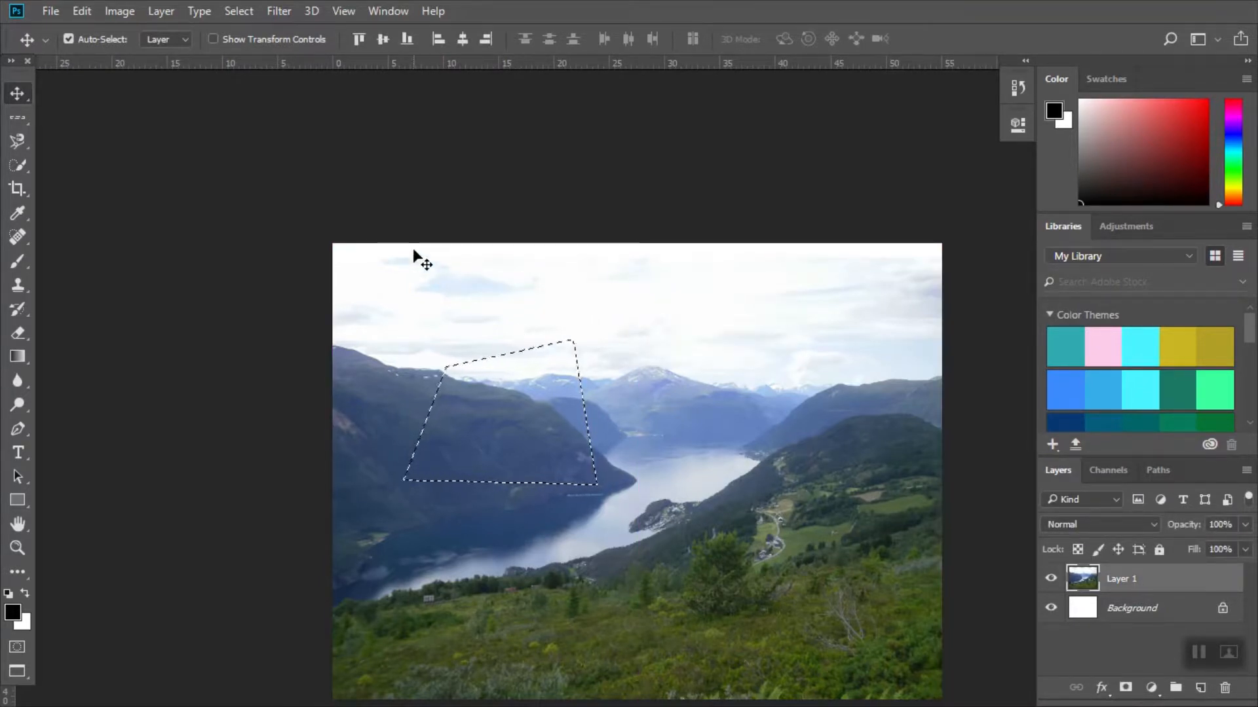
# Step: Select the dark mountain, the near water and the green foreground with the Quick Selection tool
pyautogui.click(16, 167)
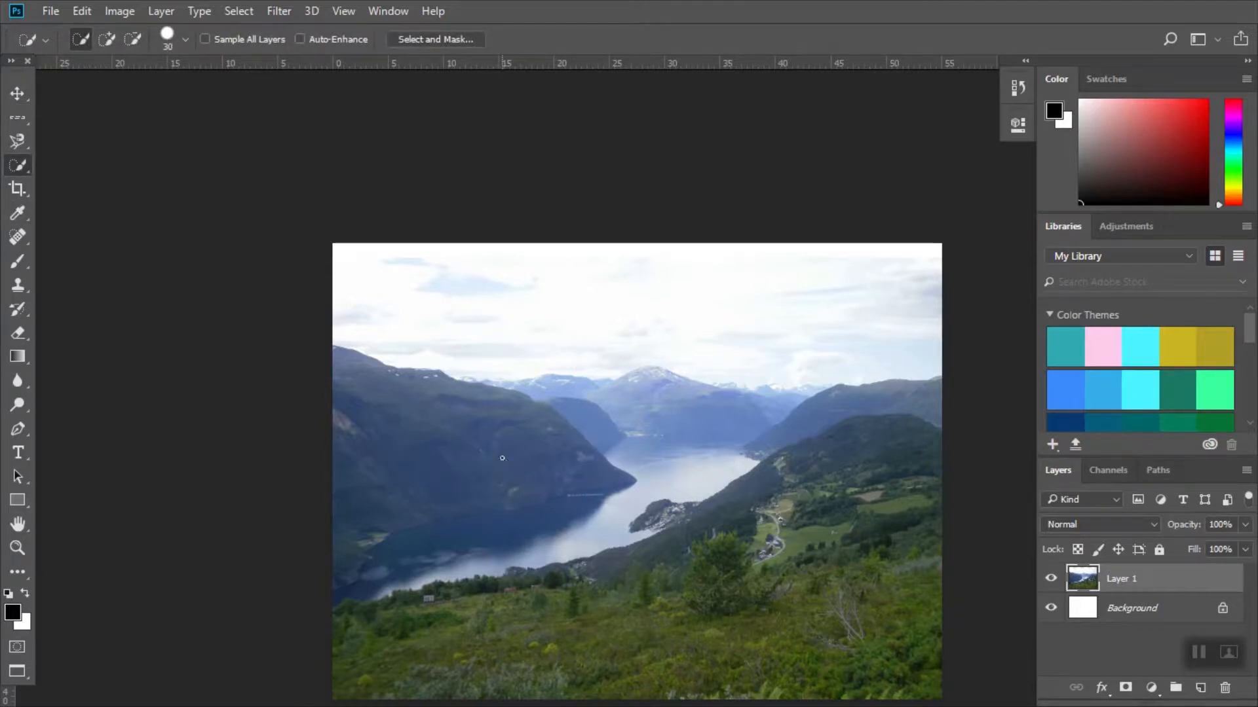
pyautogui.moveTo(486, 435)
pyautogui.mouseDown()
pyautogui.moveTo(557, 491)
pyautogui.moveTo(537, 482)
pyautogui.moveTo(554, 419)
pyautogui.moveTo(551, 564)
pyautogui.mouseUp()
pyautogui.moveTo(368, 358); pyautogui.dragTo(367, 365)
pyautogui.moveTo(664, 516)
pyautogui.mouseDown()
pyautogui.moveTo(810, 518)
pyautogui.moveTo(846, 543)
pyautogui.moveTo(859, 600)
pyautogui.moveTo(566, 603)
pyautogui.mouseUp()
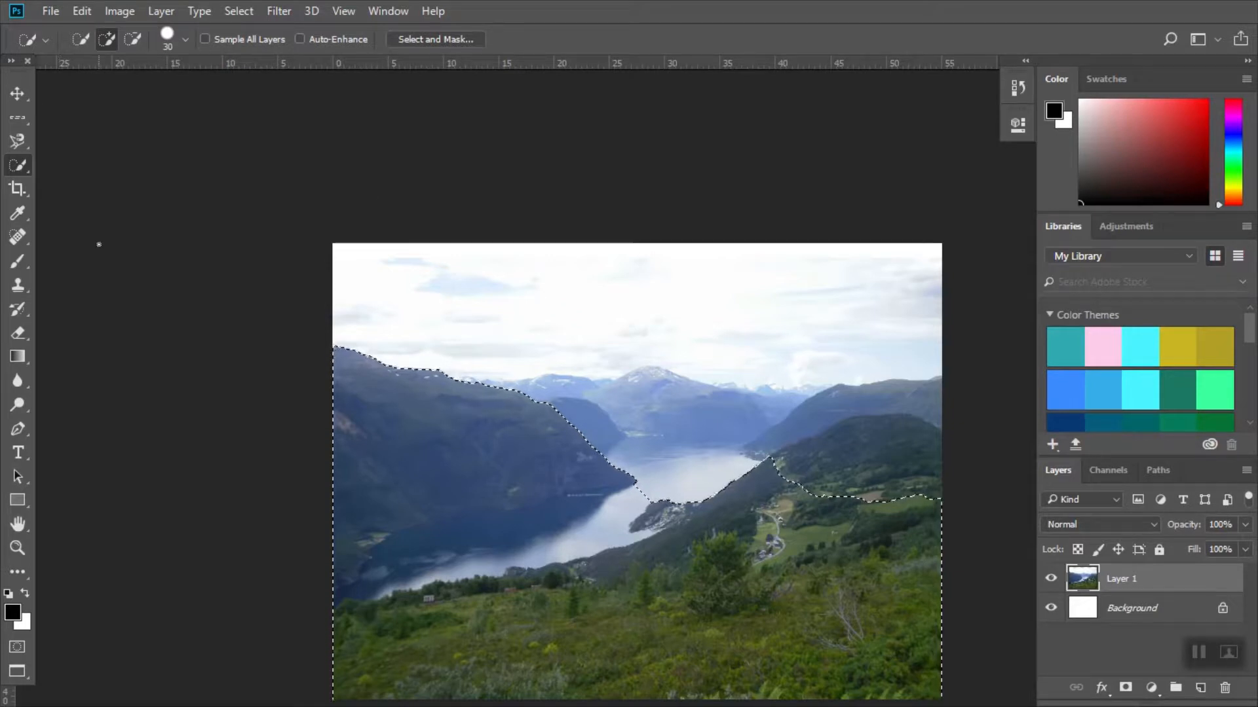
# Step: Try the Magic Wand tool on the sky, the mountains, the hillside and the green foreground, and clear the selection
pyautogui.rightClick(12, 165)
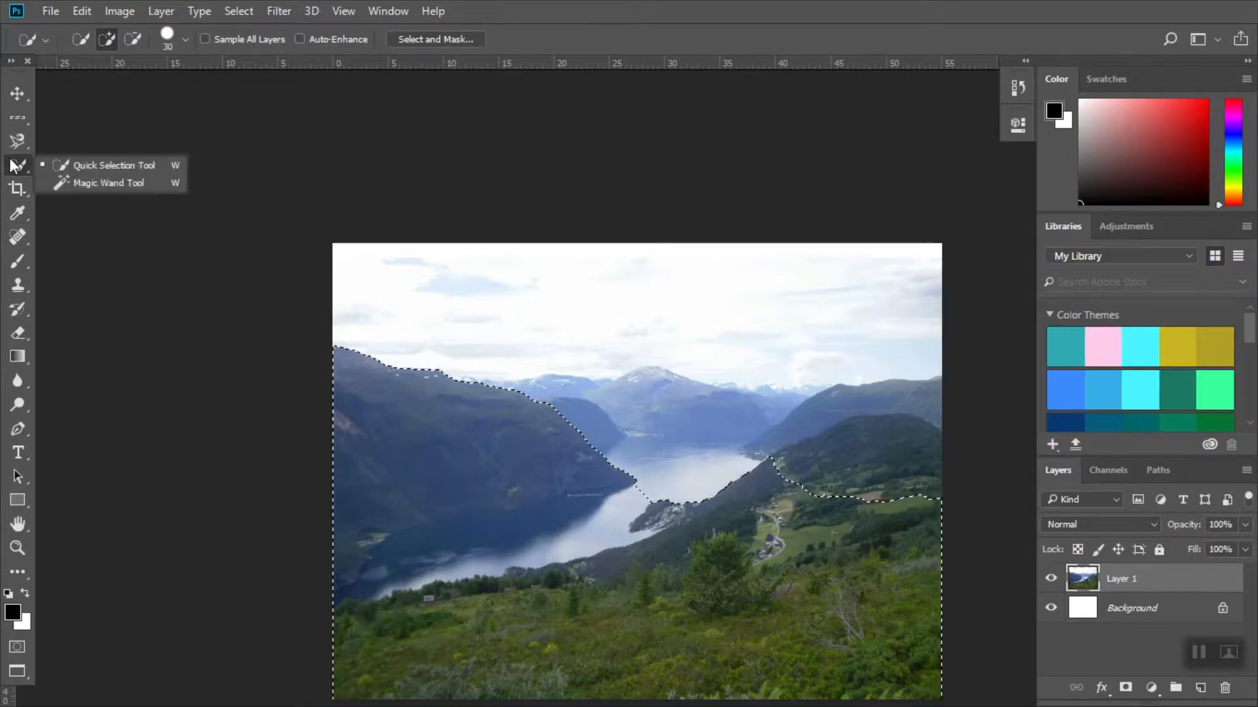
pyautogui.click(85, 183)
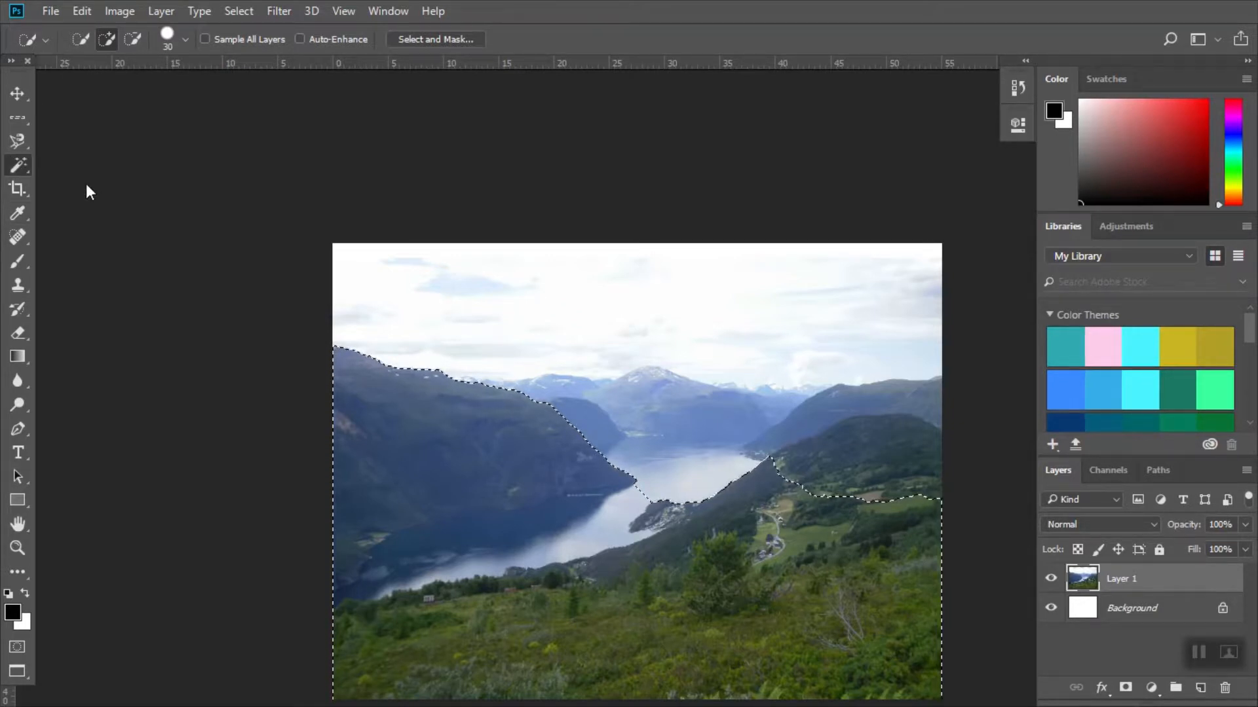
pyautogui.click(580, 364)
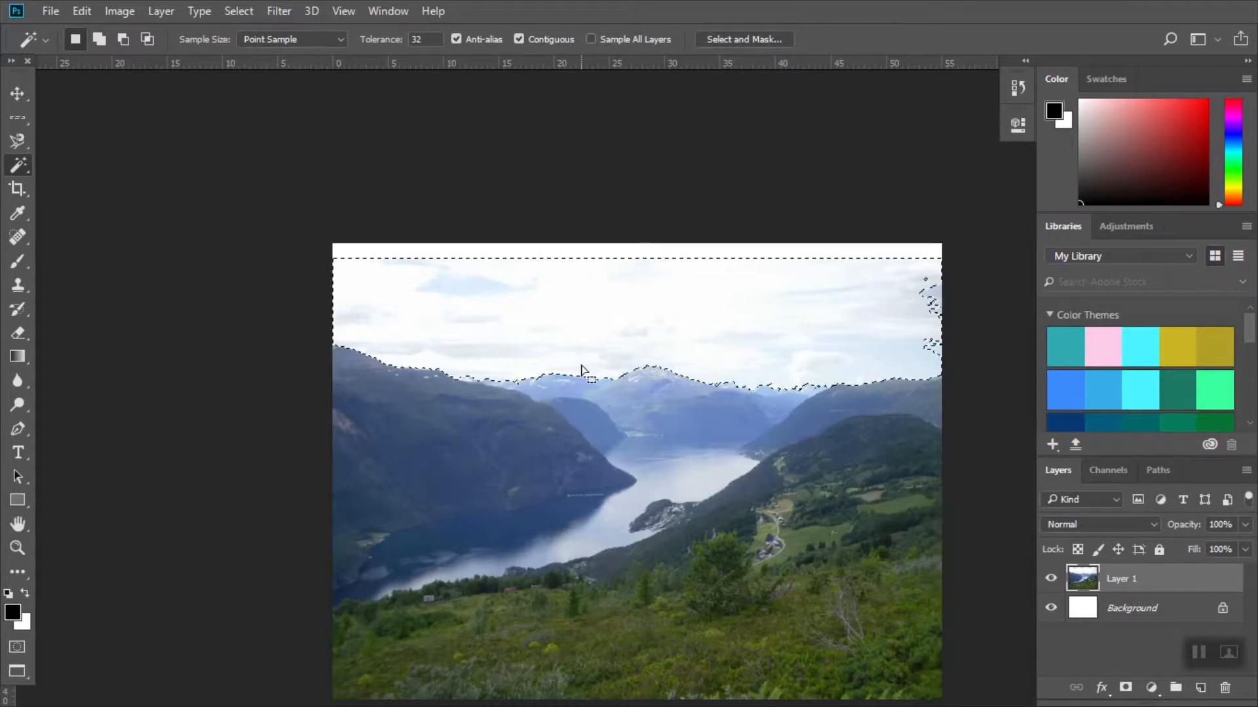
pyautogui.click(674, 430)
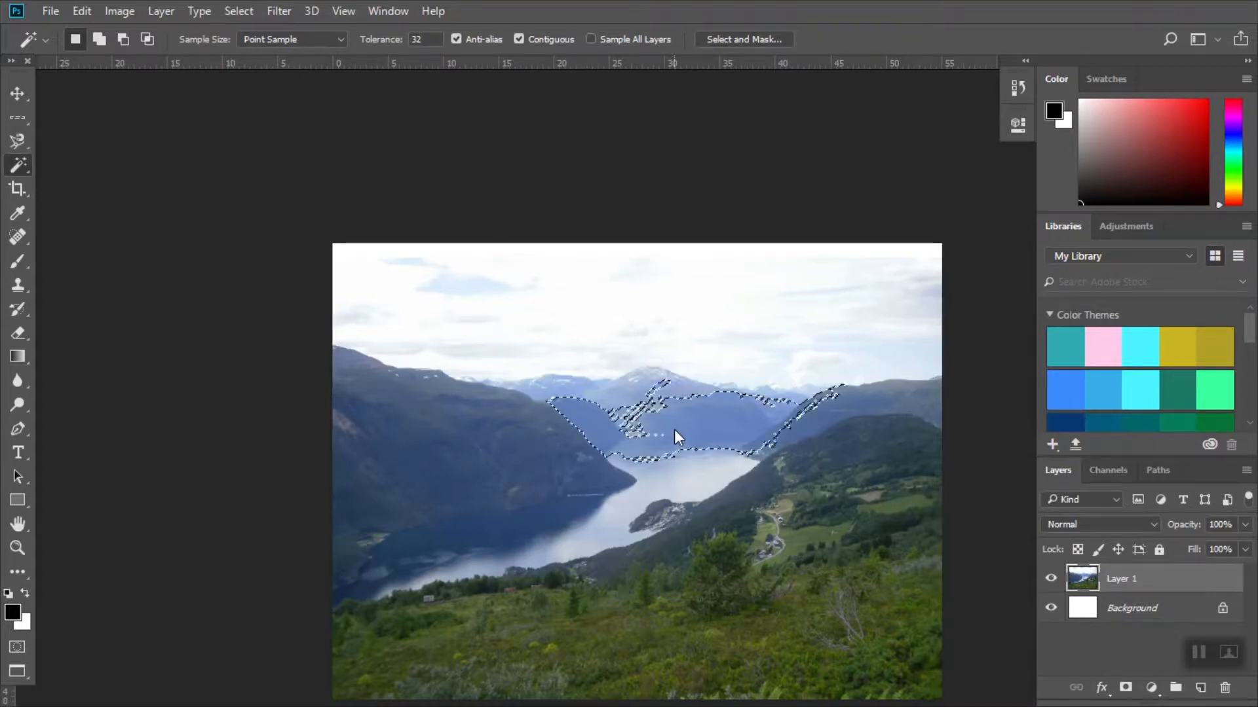
pyautogui.click(505, 449)
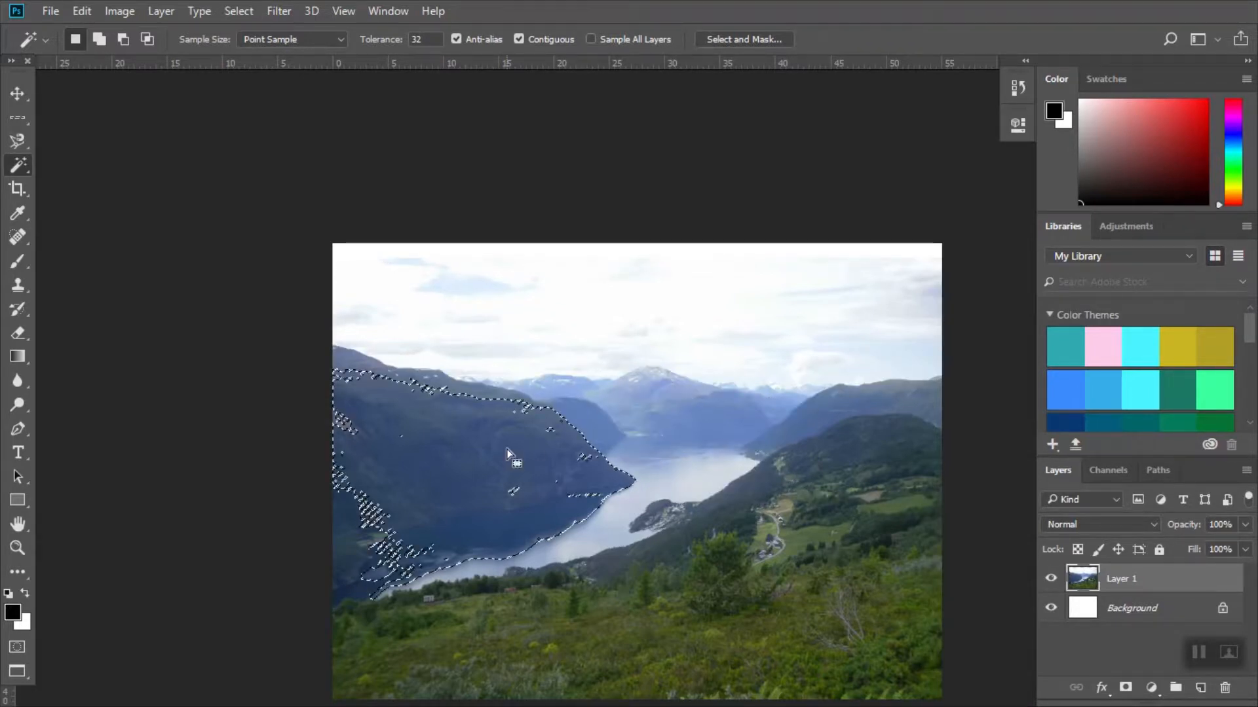
pyautogui.click(832, 439)
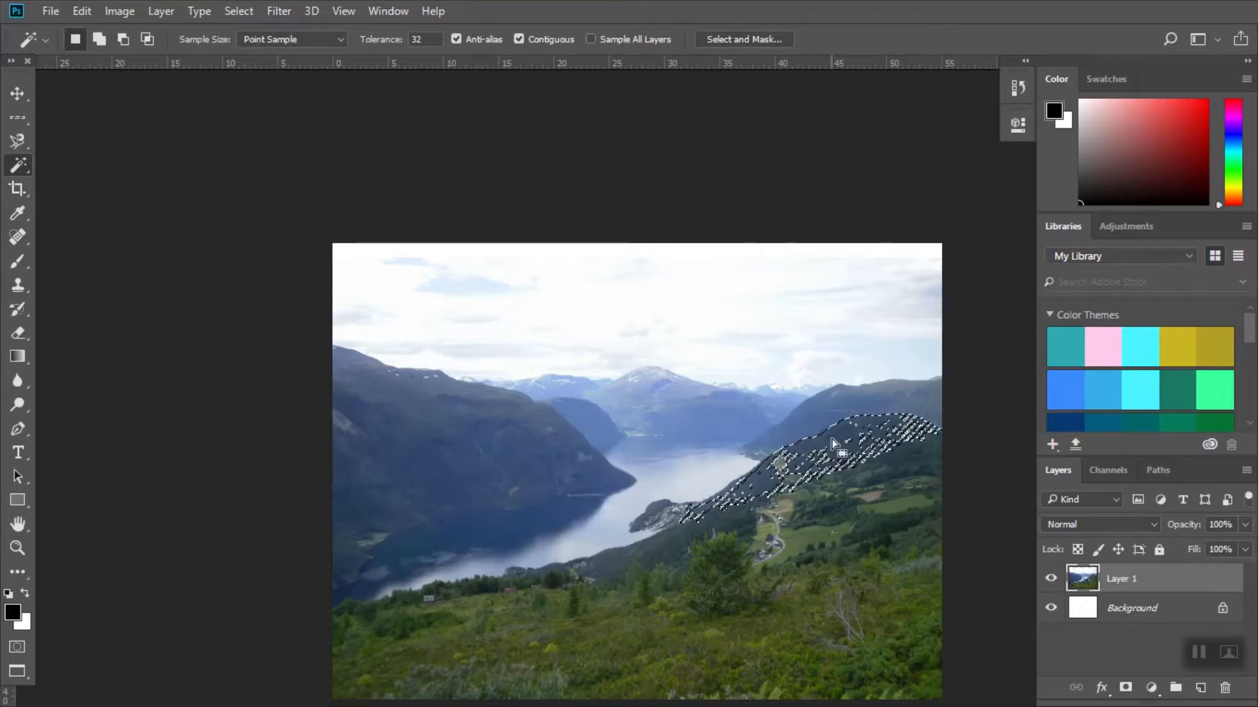
pyautogui.click(676, 543)
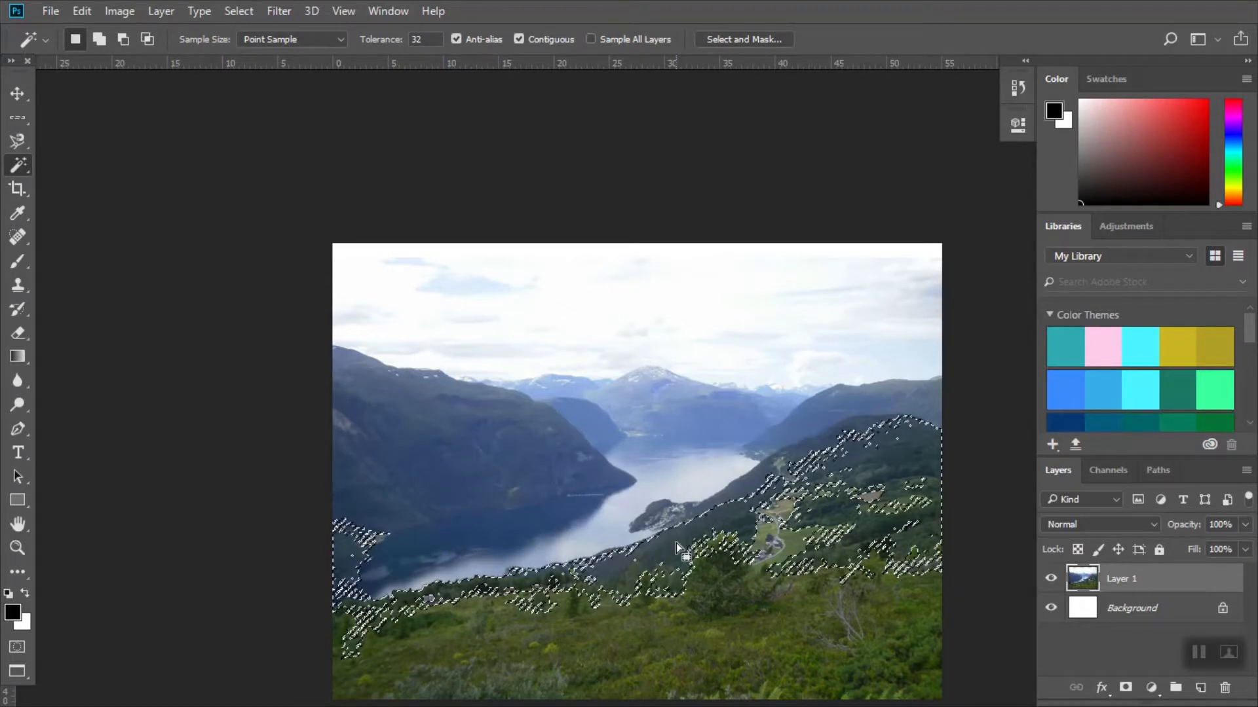
pyautogui.click(738, 660)
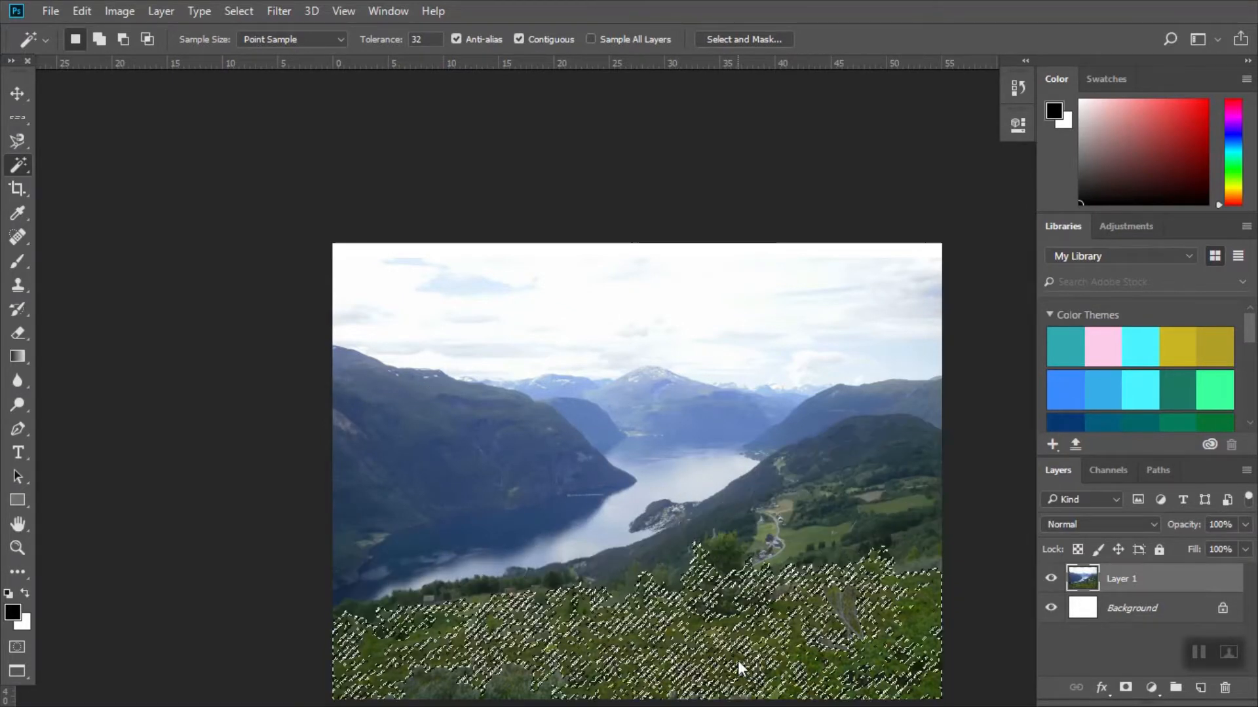
pyautogui.click(505, 438)
pyautogui.hotkey('ctrl', 'd')
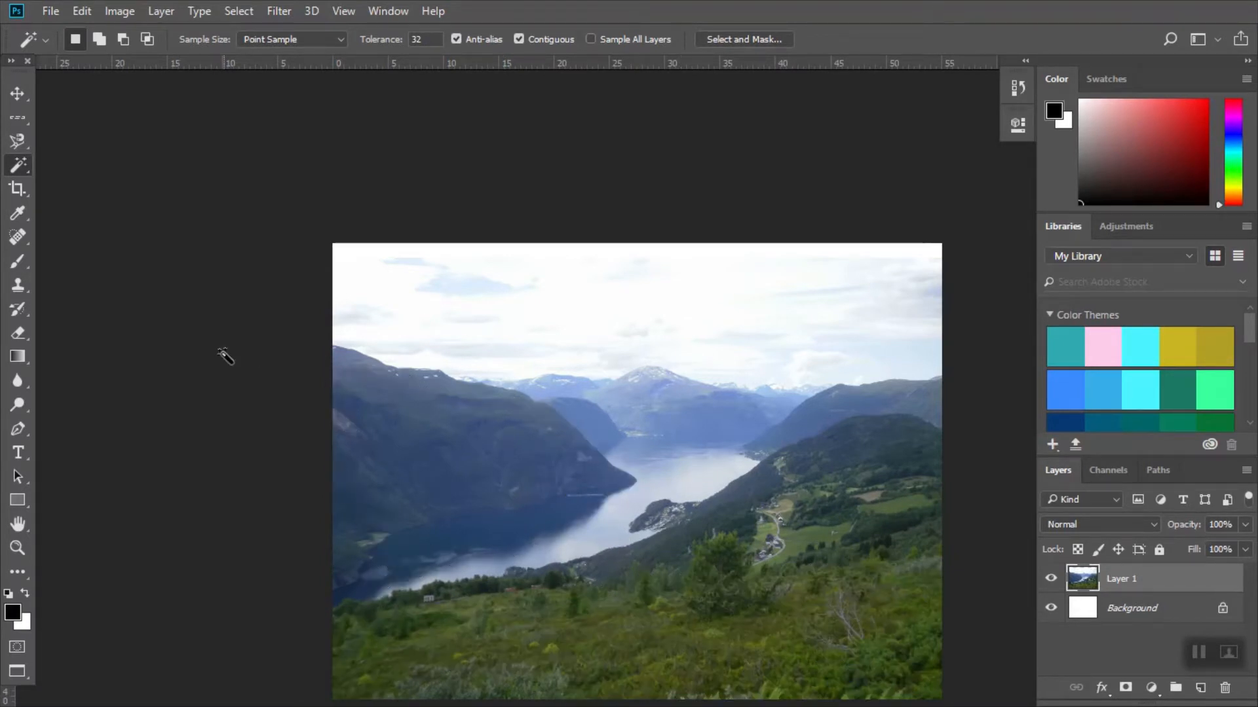
# Step: Try to shift the photo within the crop frame using the Crop tool, and undo that change
pyautogui.click(22, 189)
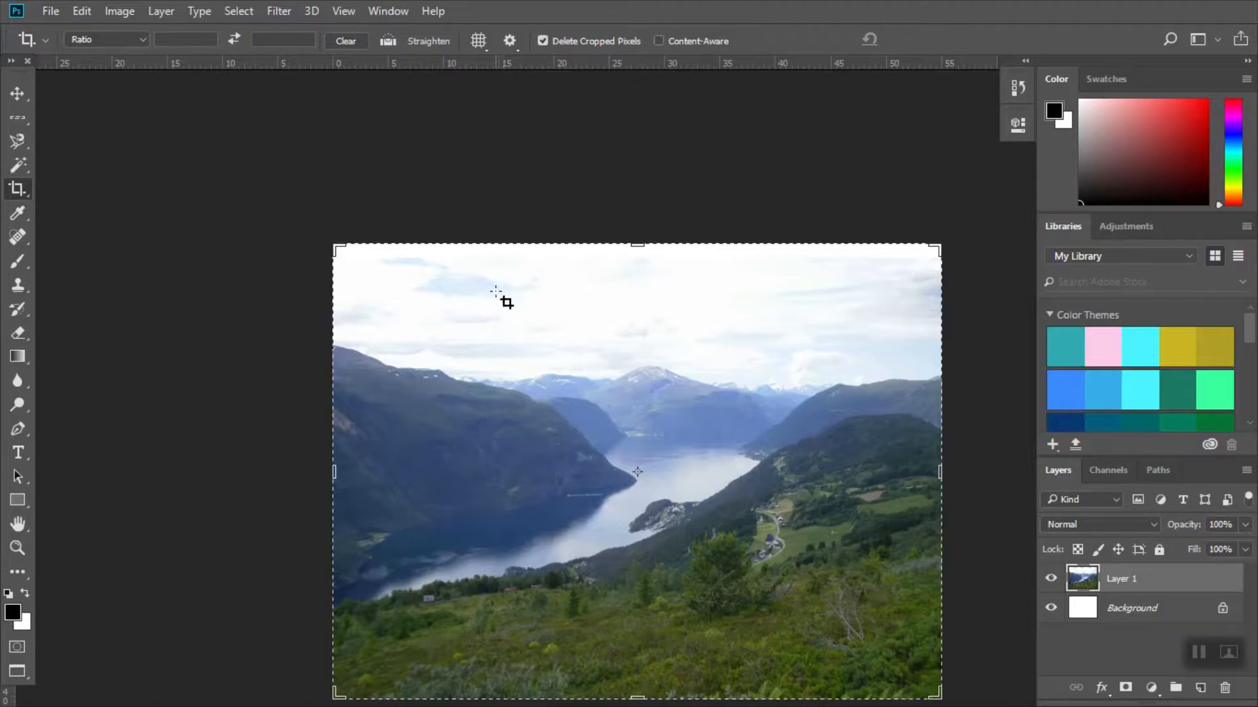
pyautogui.moveTo(504, 300); pyautogui.dragTo(346, 244)
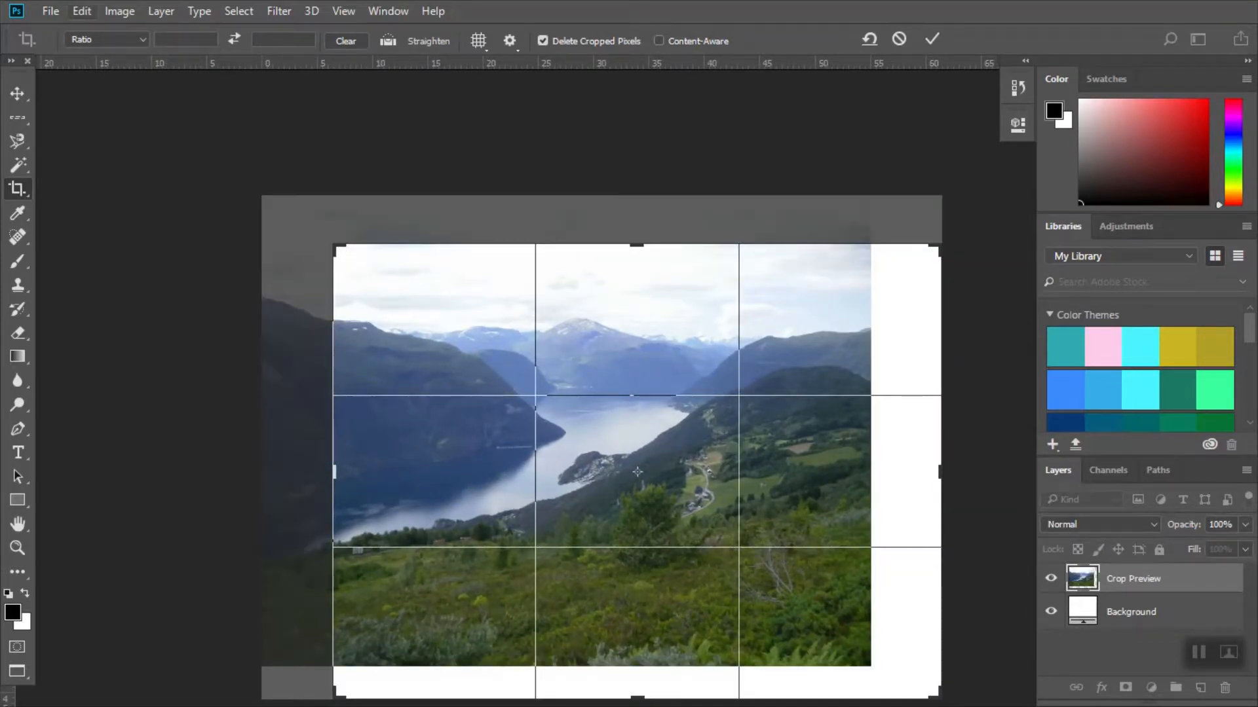
pyautogui.click(82, 11)
pyautogui.click(121, 27)
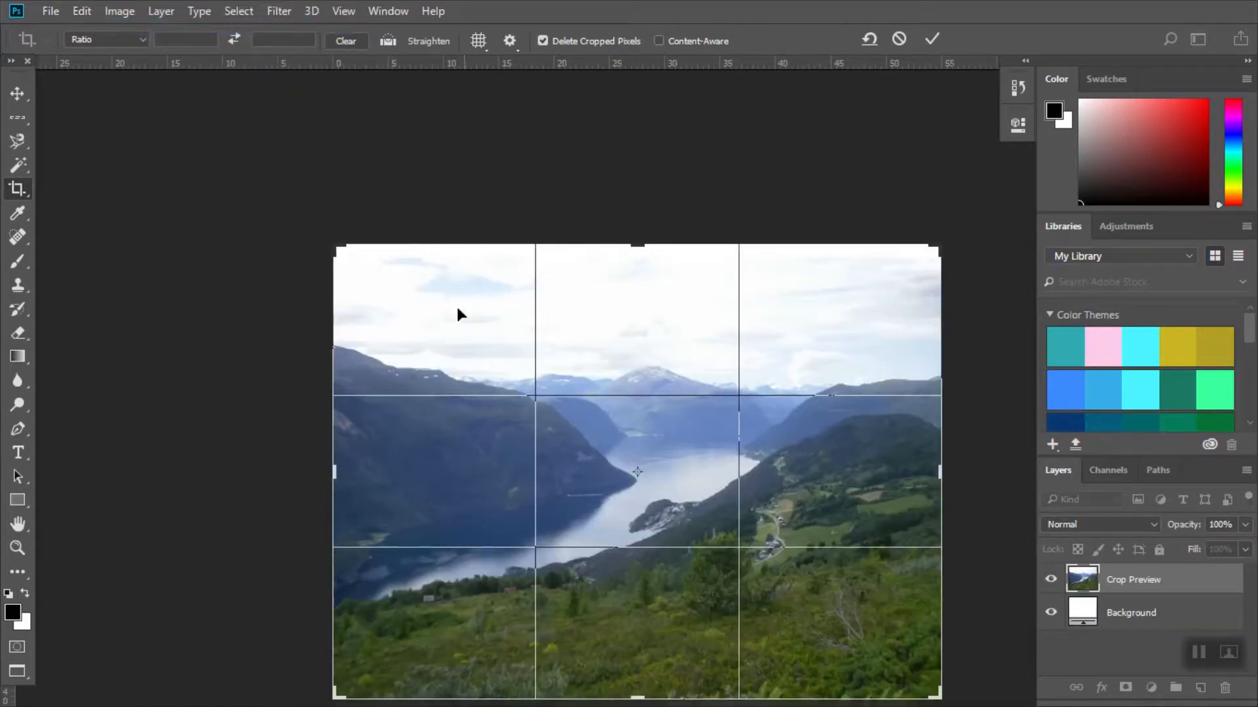
# Step: Try to crop the photo to the lower-right part of the green foreground, and undo the crop
pyautogui.moveTo(336, 249); pyautogui.dragTo(451, 401)
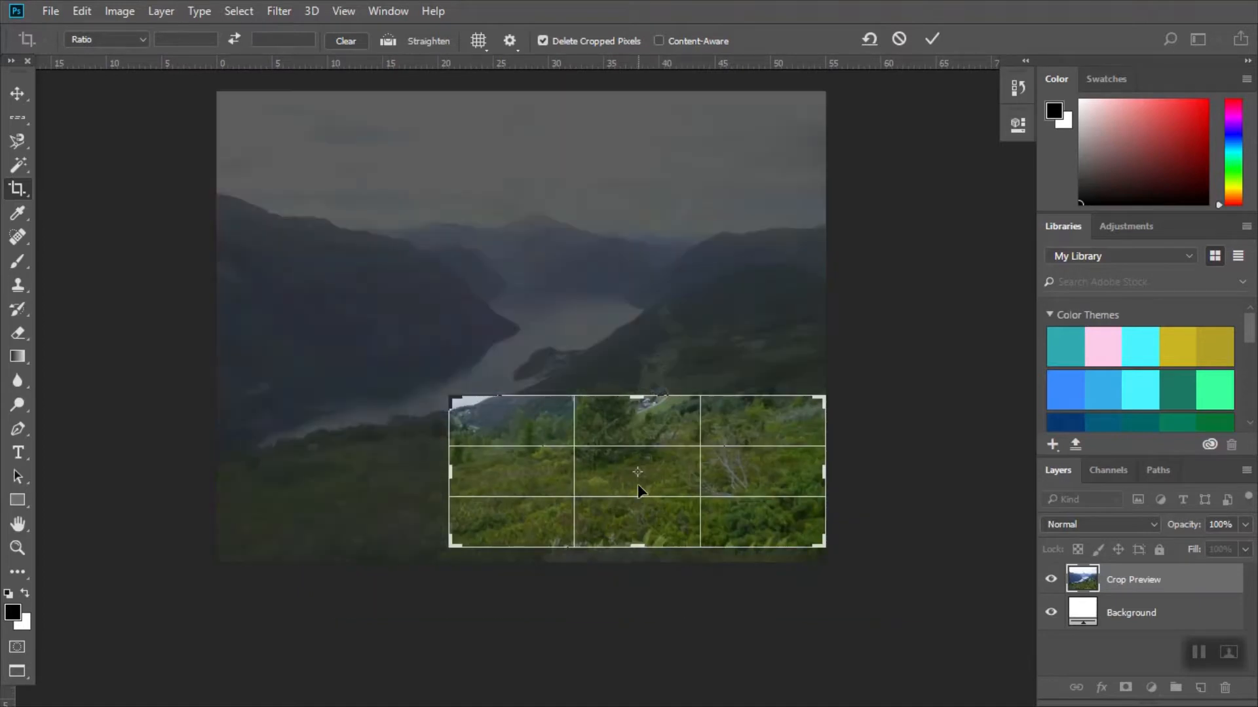
pyautogui.moveTo(639, 488); pyautogui.dragTo(638, 486)
pyautogui.doubleClick(638, 486)
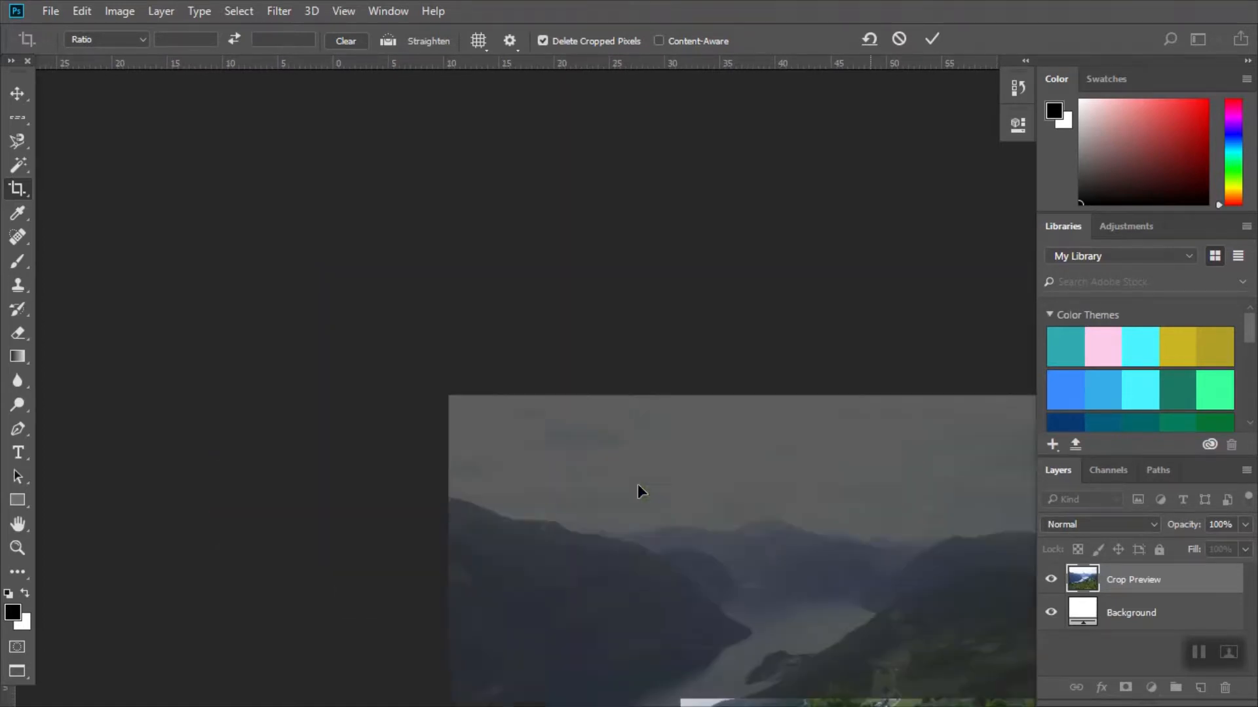
pyautogui.hotkey('ctrl', 'z')
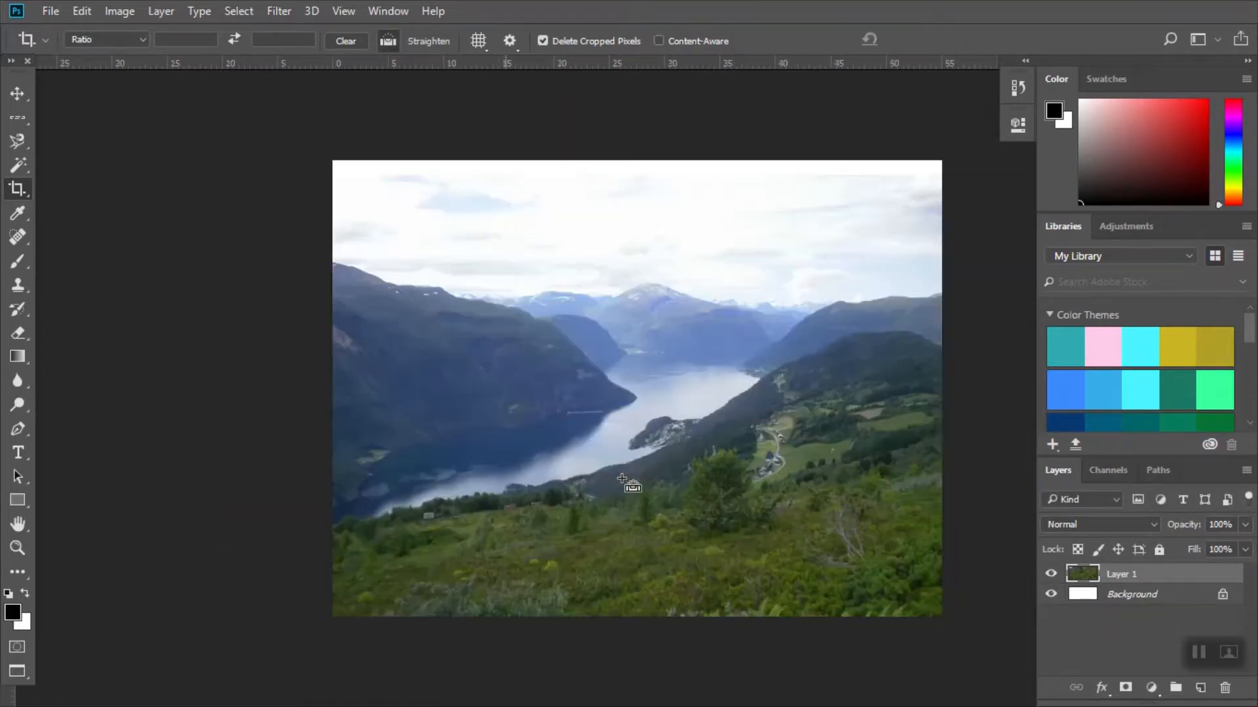
pyautogui.click(26, 194)
pyautogui.rightClick(26, 194)
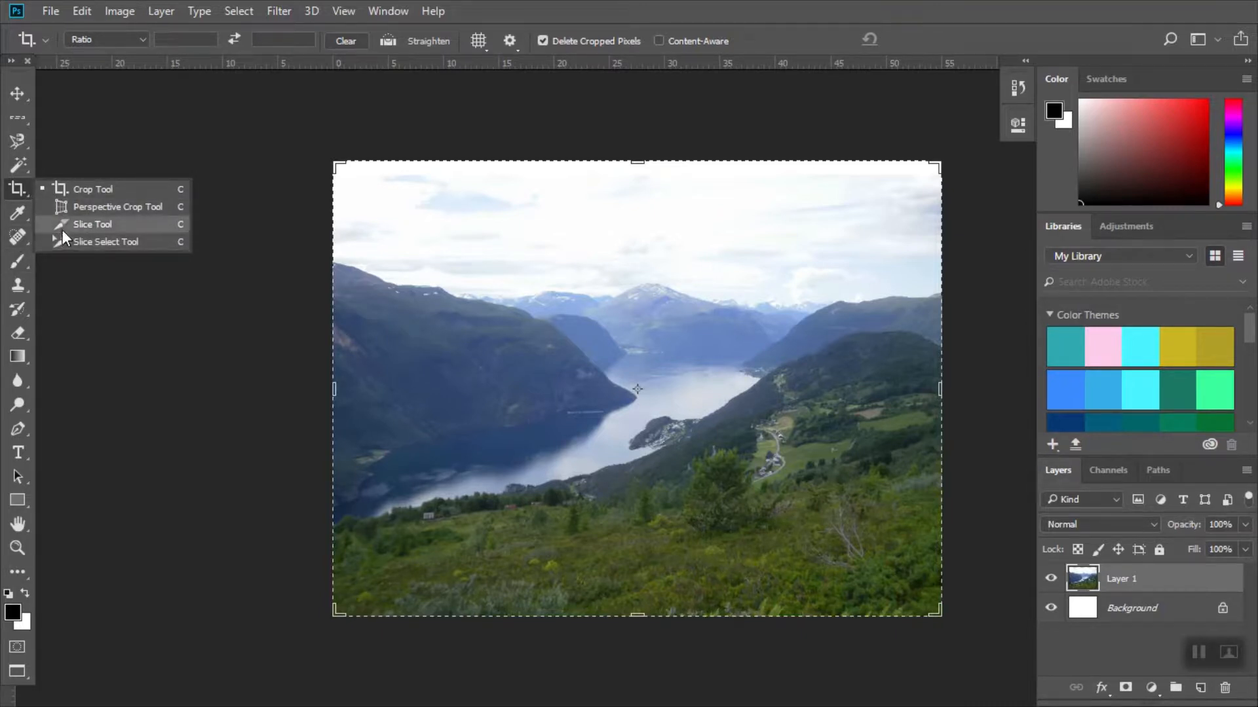
# Step: Sample foreground colours from the photo's mountain slope and green grass with the Eyedropper tool
pyautogui.click(10, 218)
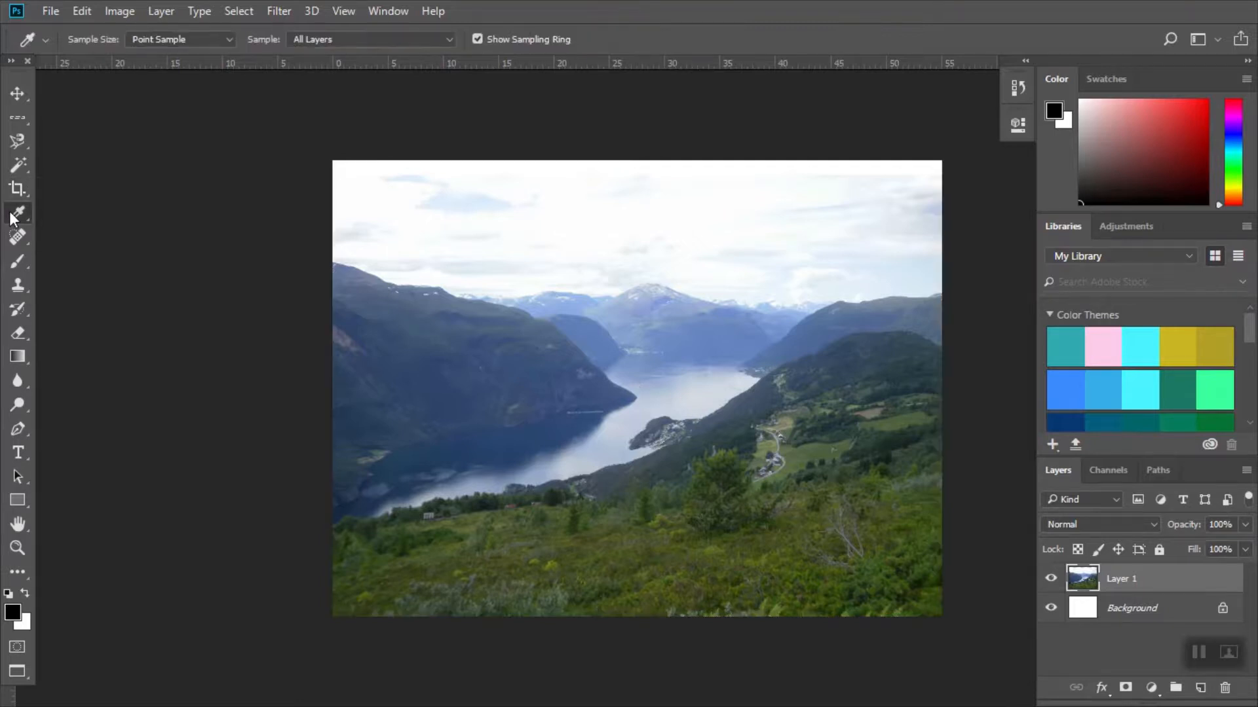
pyautogui.rightClick(27, 217)
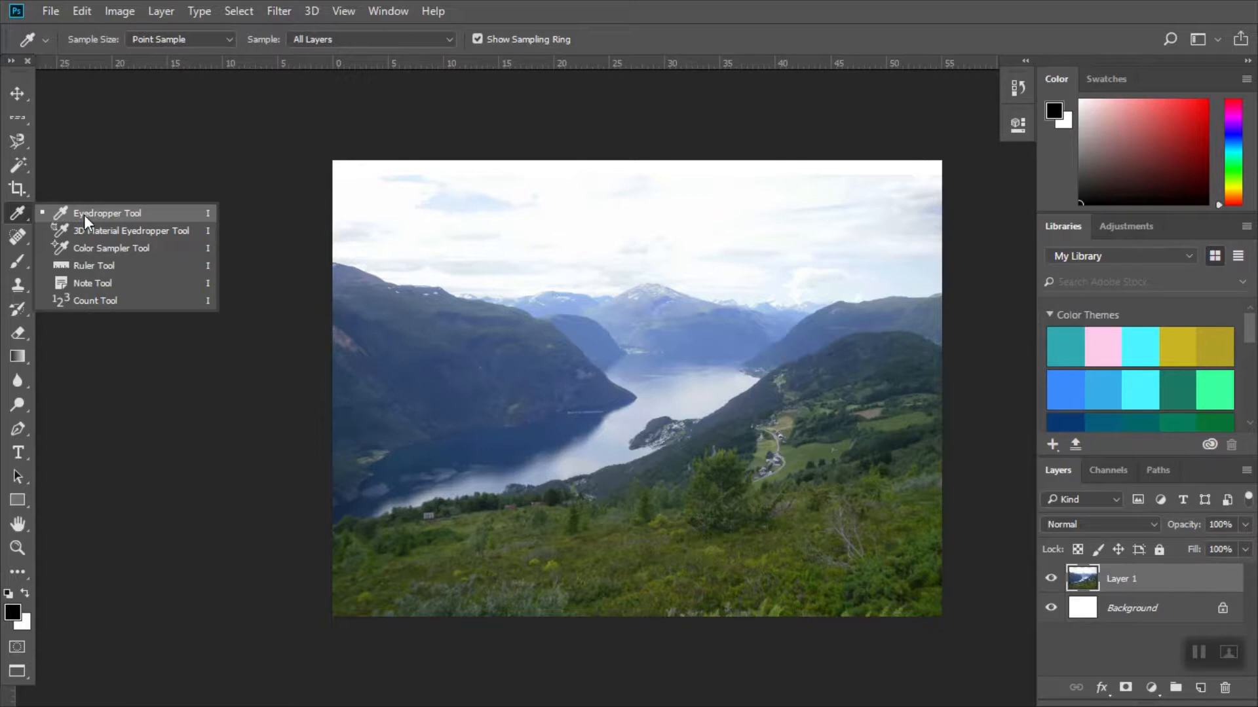
pyautogui.click(84, 215)
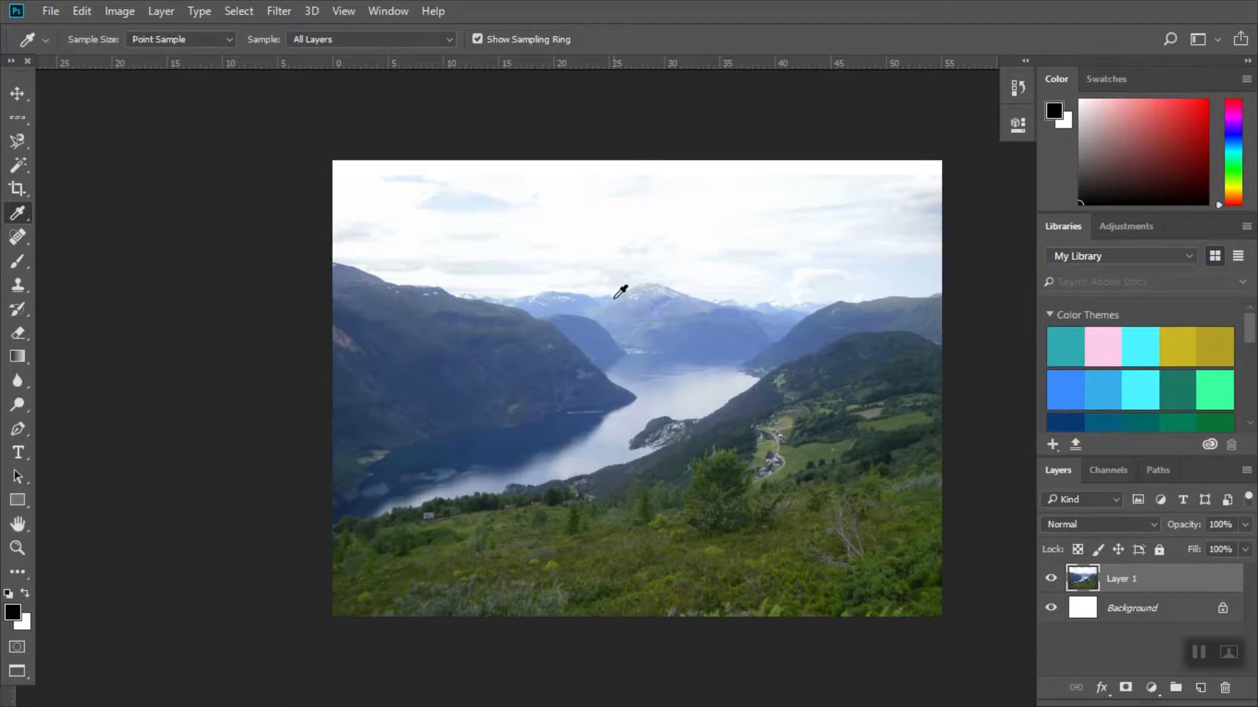
pyautogui.click(852, 357)
pyautogui.click(538, 530)
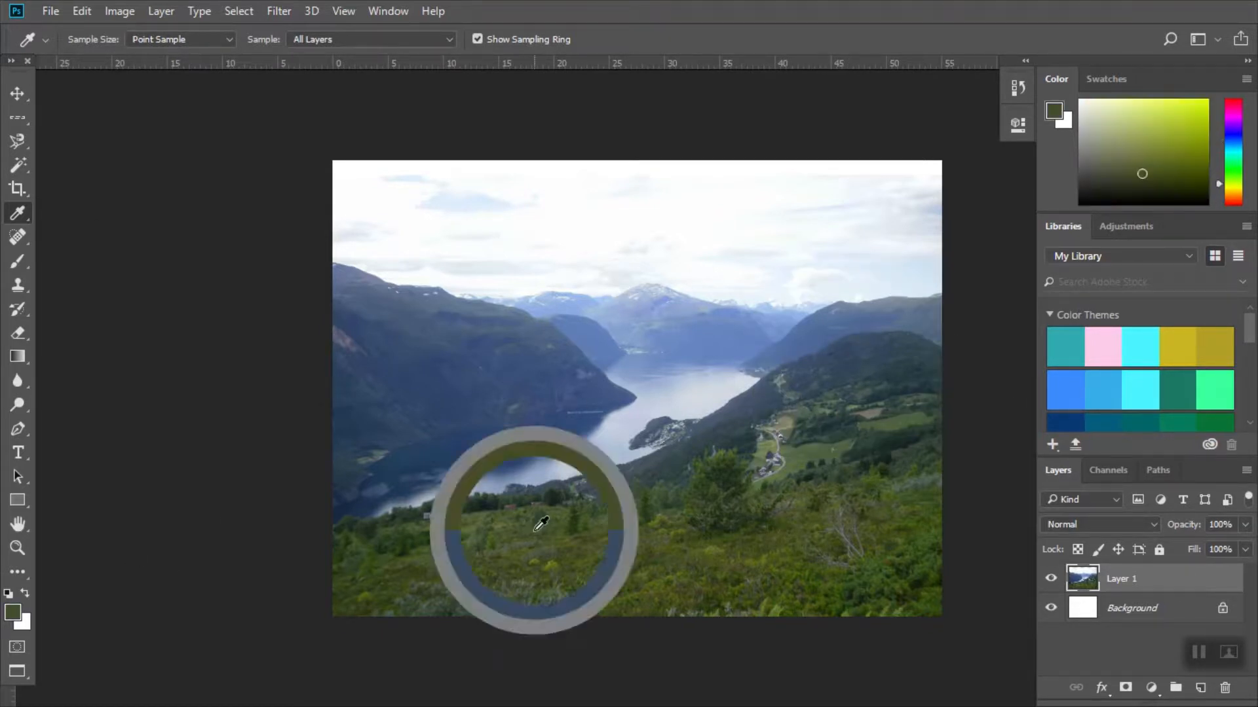
pyautogui.click(667, 572)
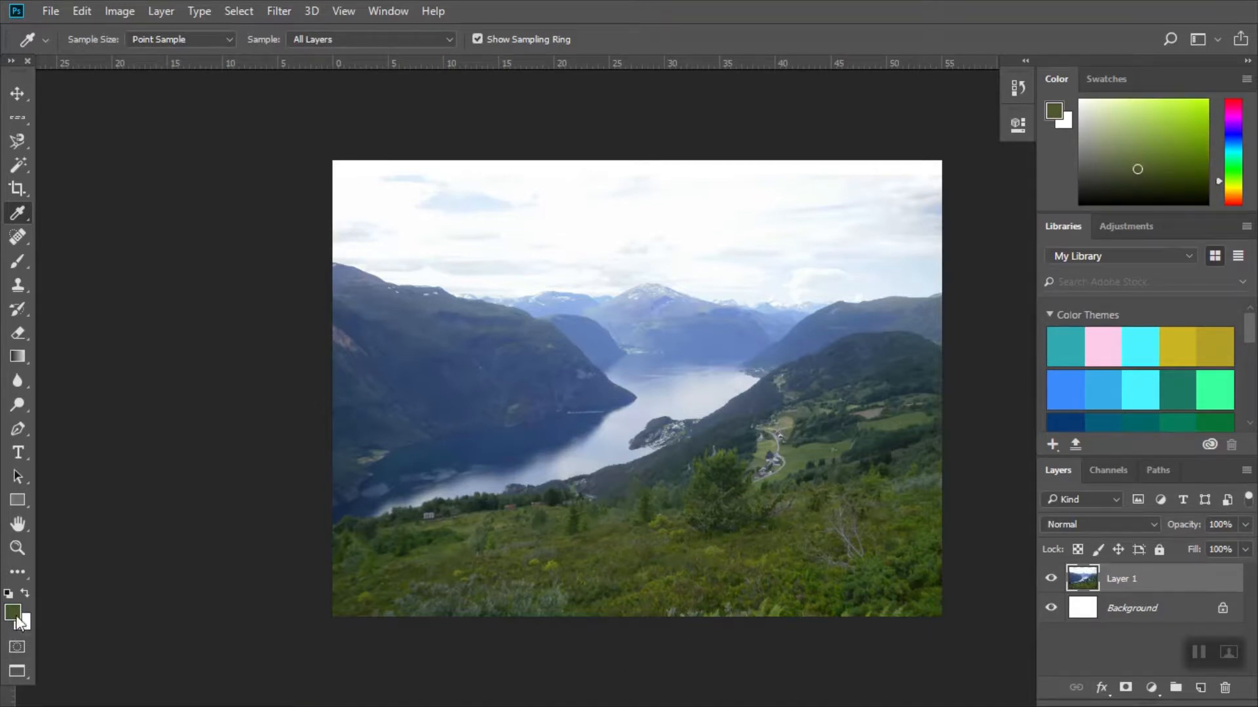
# Step: Measure the distance across the photo from the near mountain slope to the far right ridge with the Ruler tool
pyautogui.rightClick(23, 211)
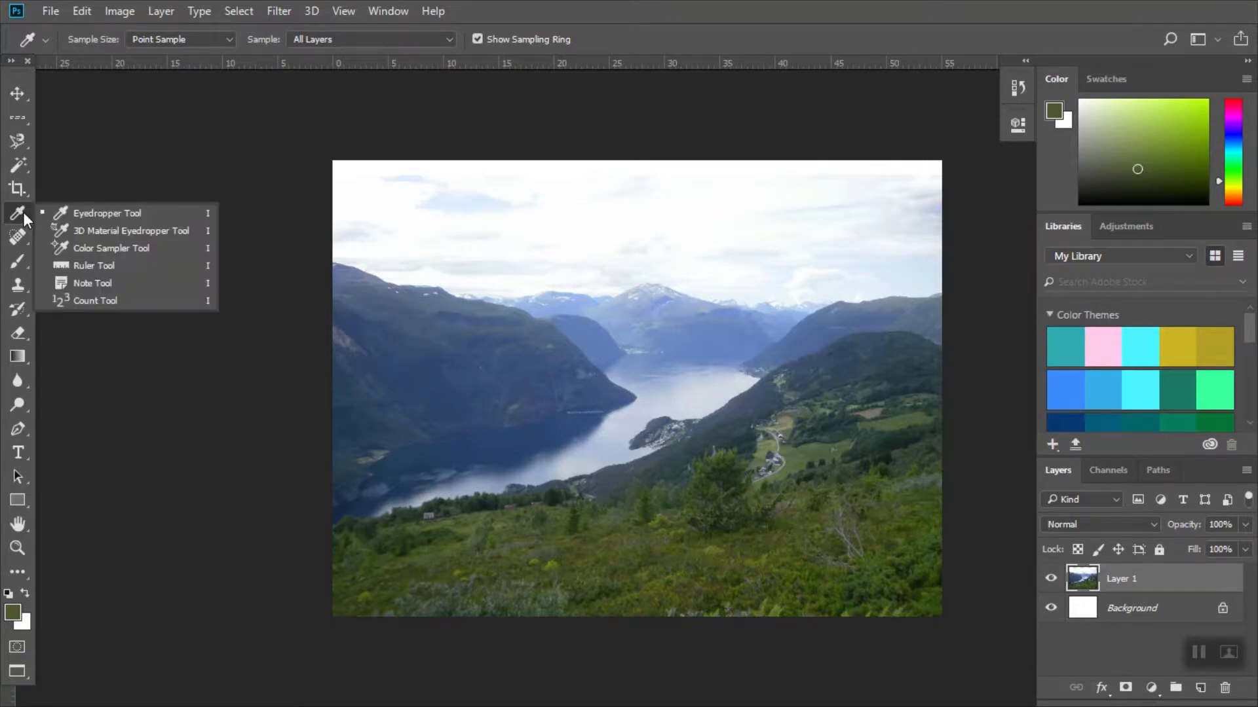
pyautogui.click(72, 264)
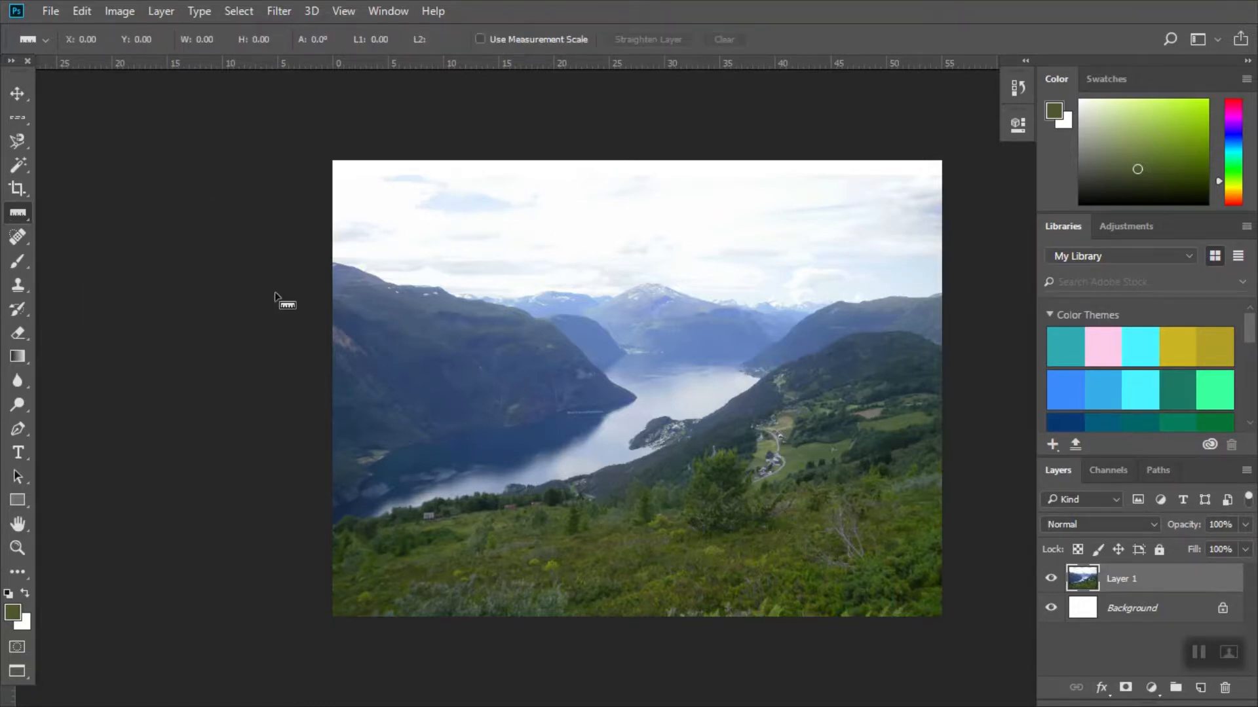
pyautogui.moveTo(353, 296)
pyautogui.mouseDown()
pyautogui.moveTo(689, 333)
pyautogui.moveTo(836, 316)
pyautogui.moveTo(877, 285)
pyautogui.moveTo(833, 225)
pyautogui.moveTo(851, 300)
pyautogui.moveTo(842, 380)
pyautogui.moveTo(890, 301)
pyautogui.mouseUp()
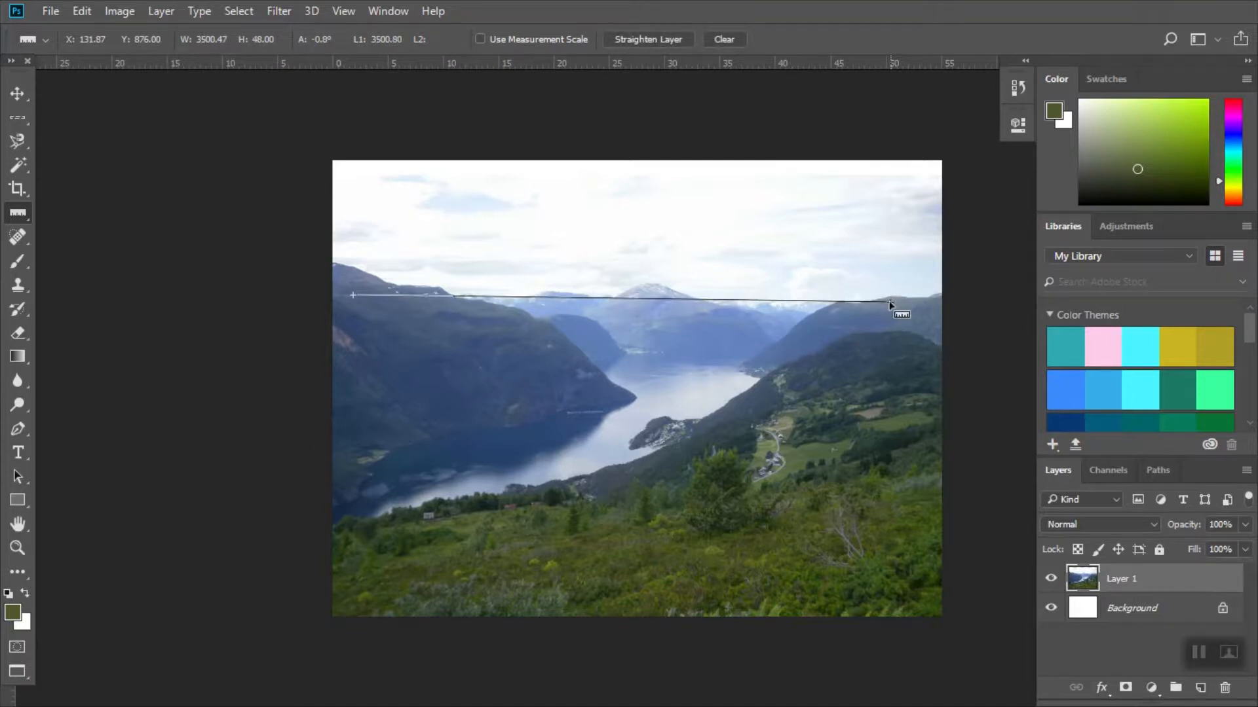
pyautogui.rightClick(21, 219)
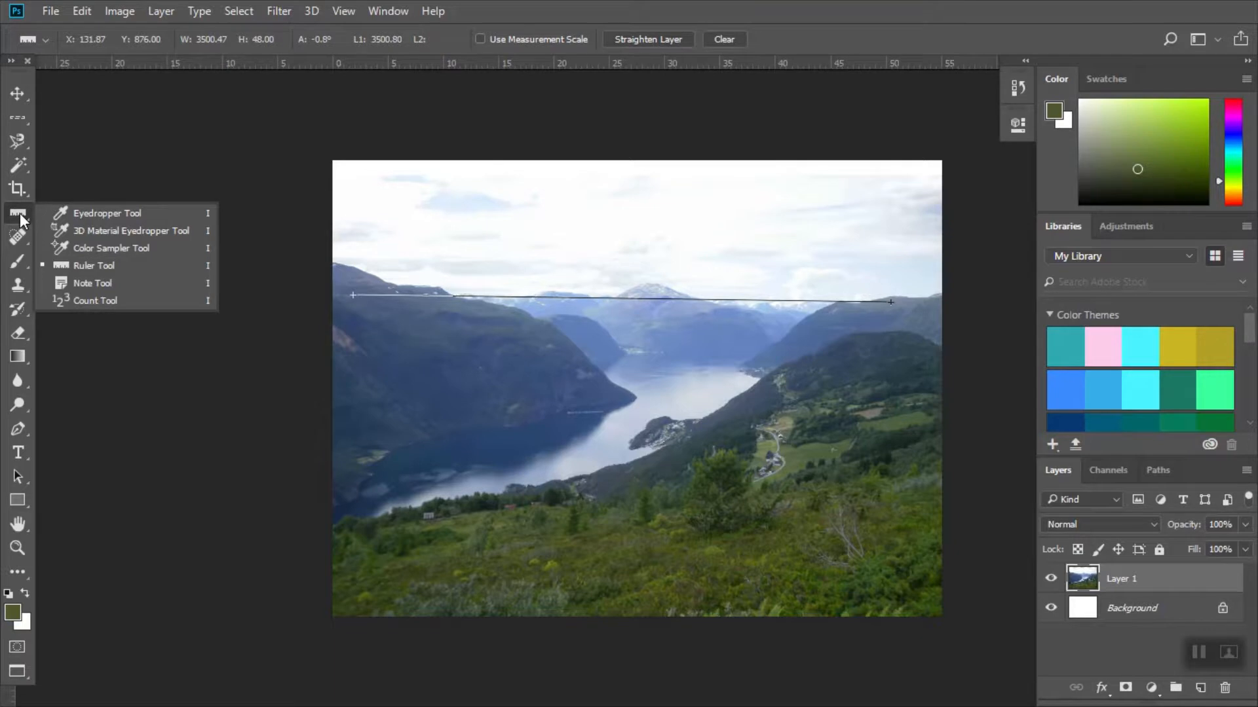
pyautogui.click(19, 214)
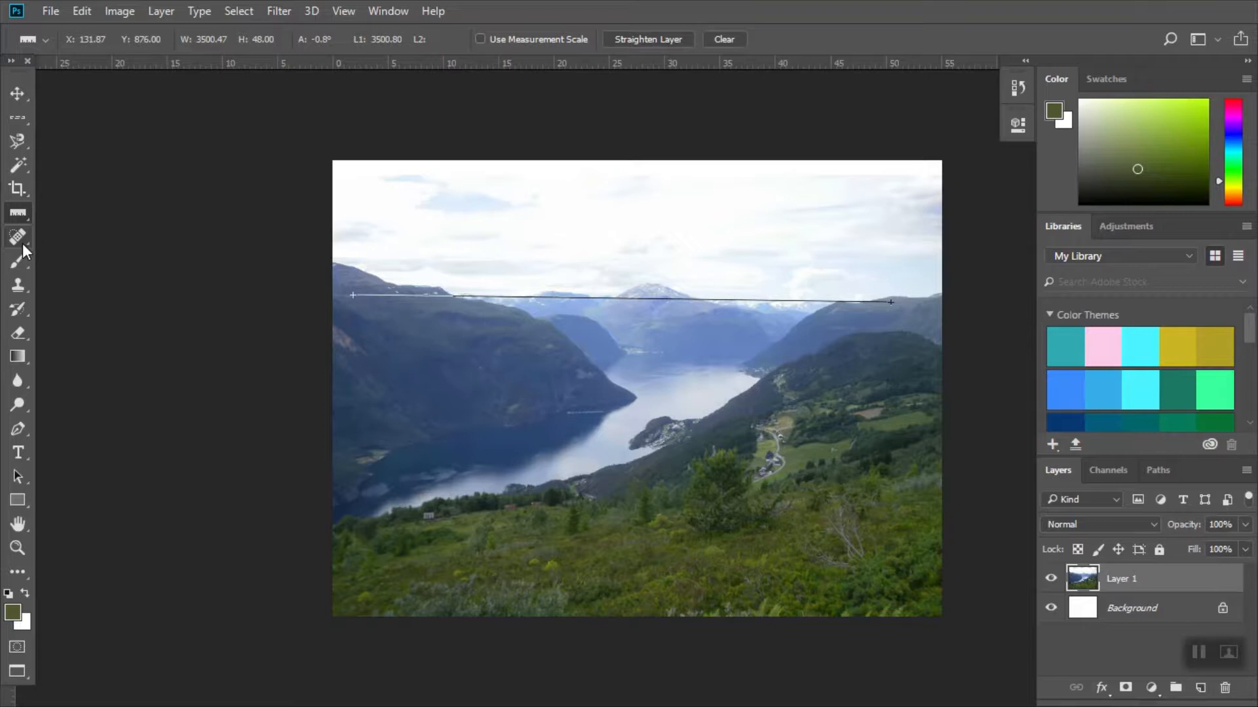
pyautogui.click(22, 243)
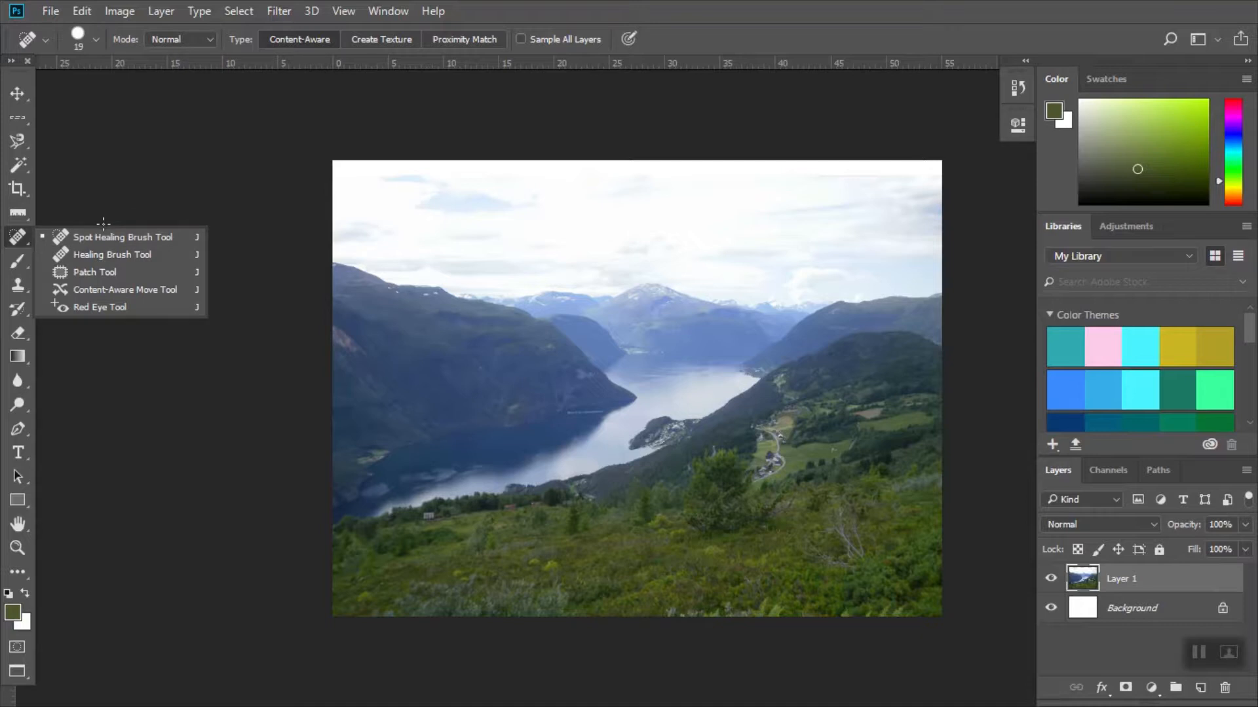
# Step: Set the foreground colour to red #df1d38 and activate the Brush tool
pyautogui.click(18, 267)
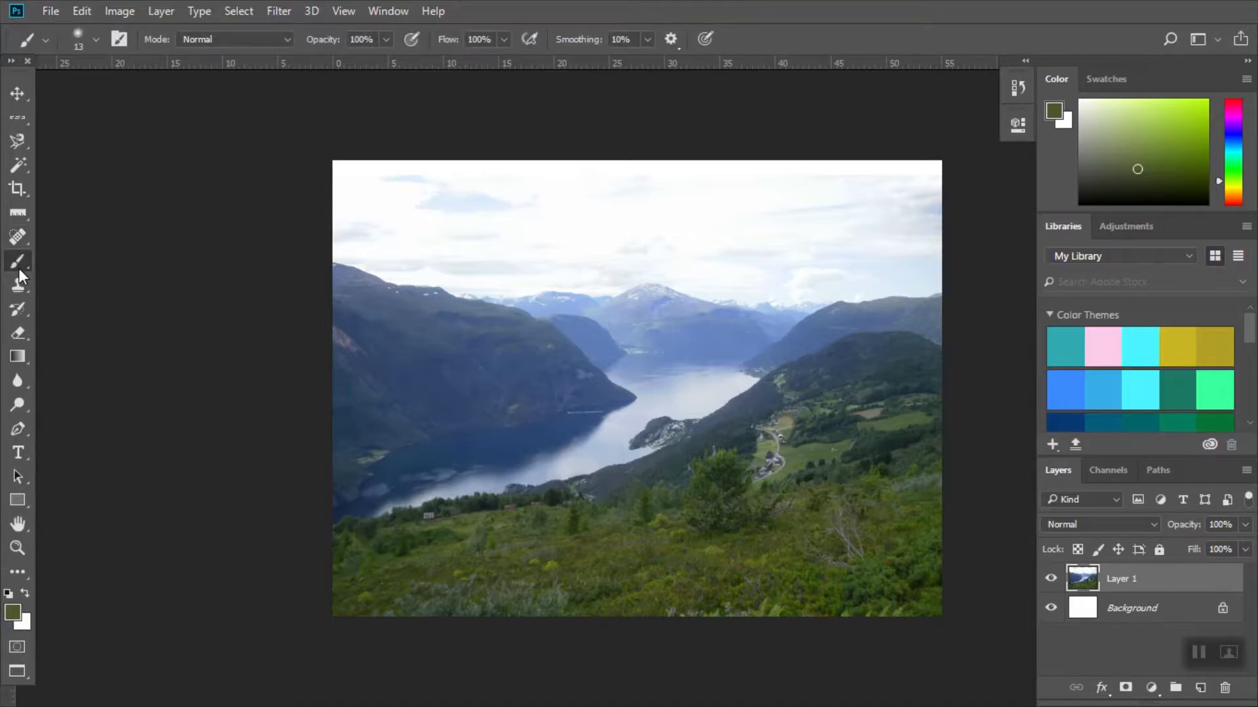
pyautogui.rightClick(18, 269)
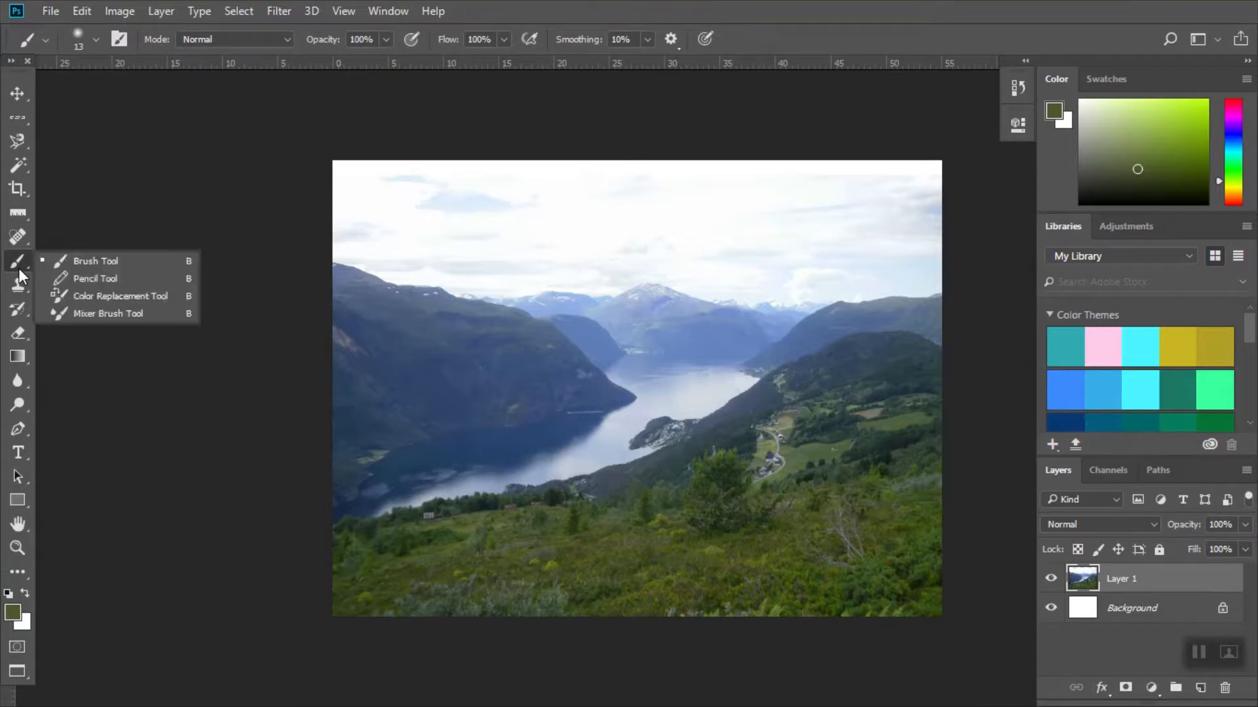
pyautogui.click(65, 261)
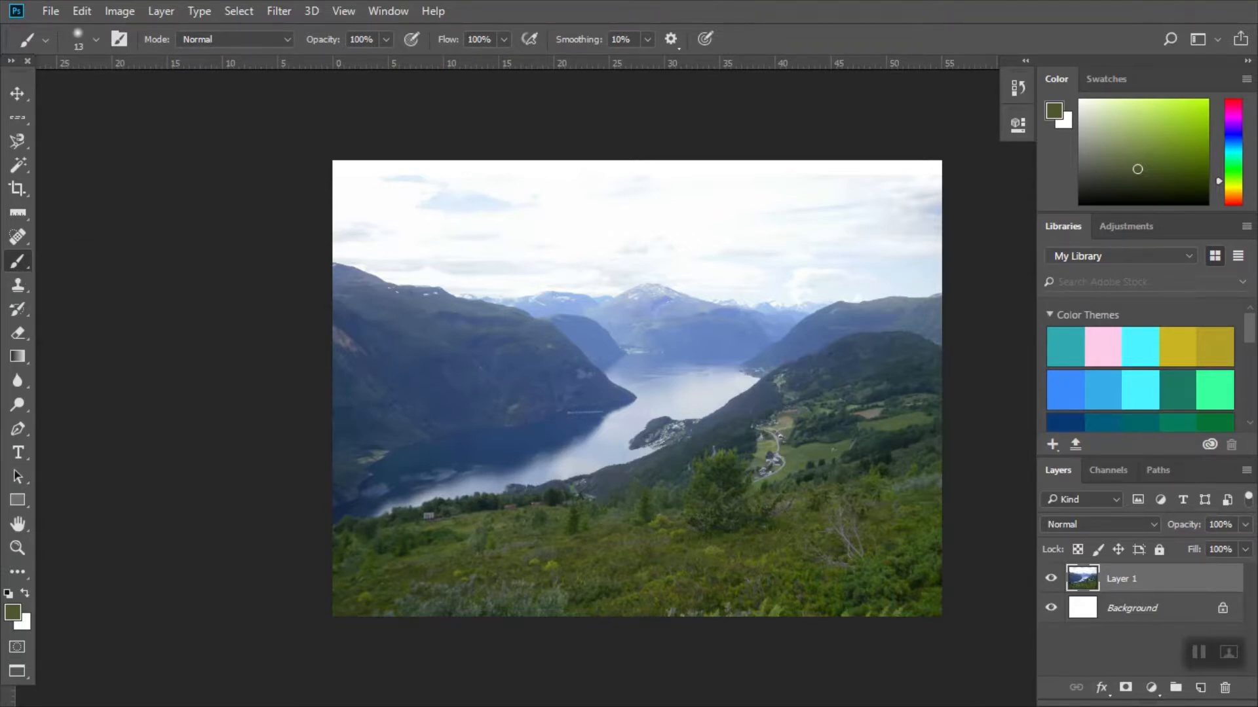
pyautogui.click(12, 616)
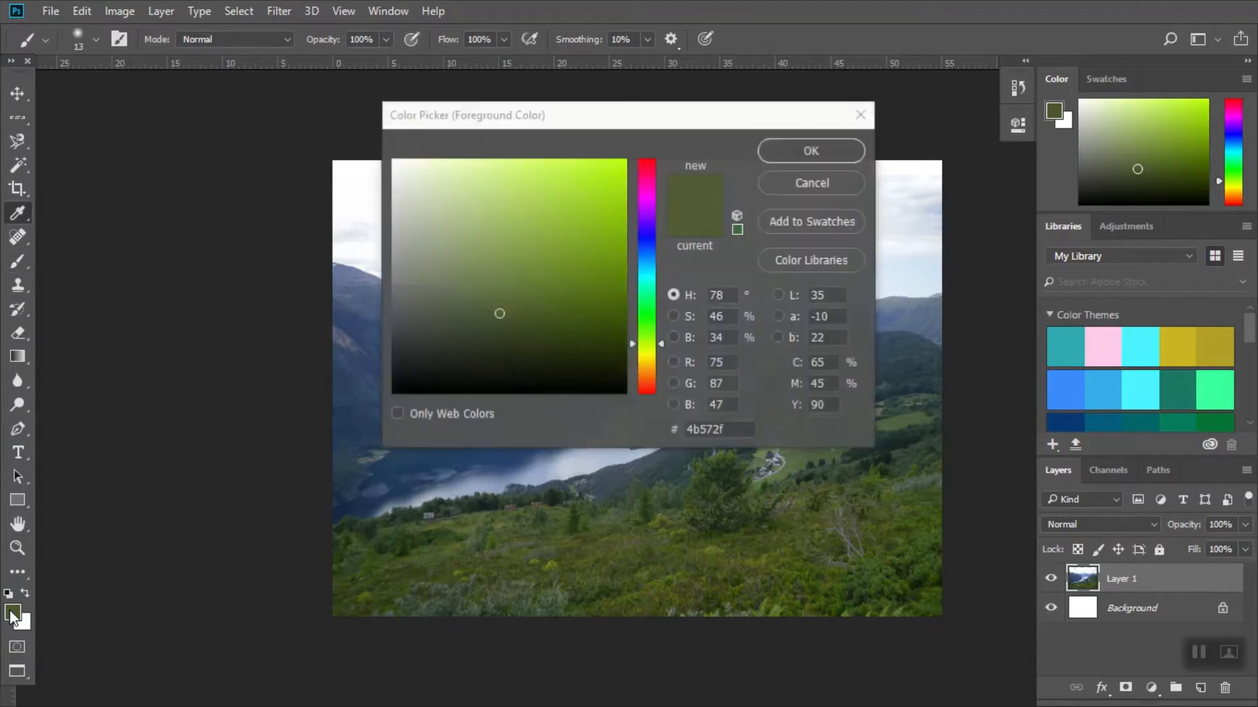
pyautogui.click(647, 166)
pyautogui.click(595, 188)
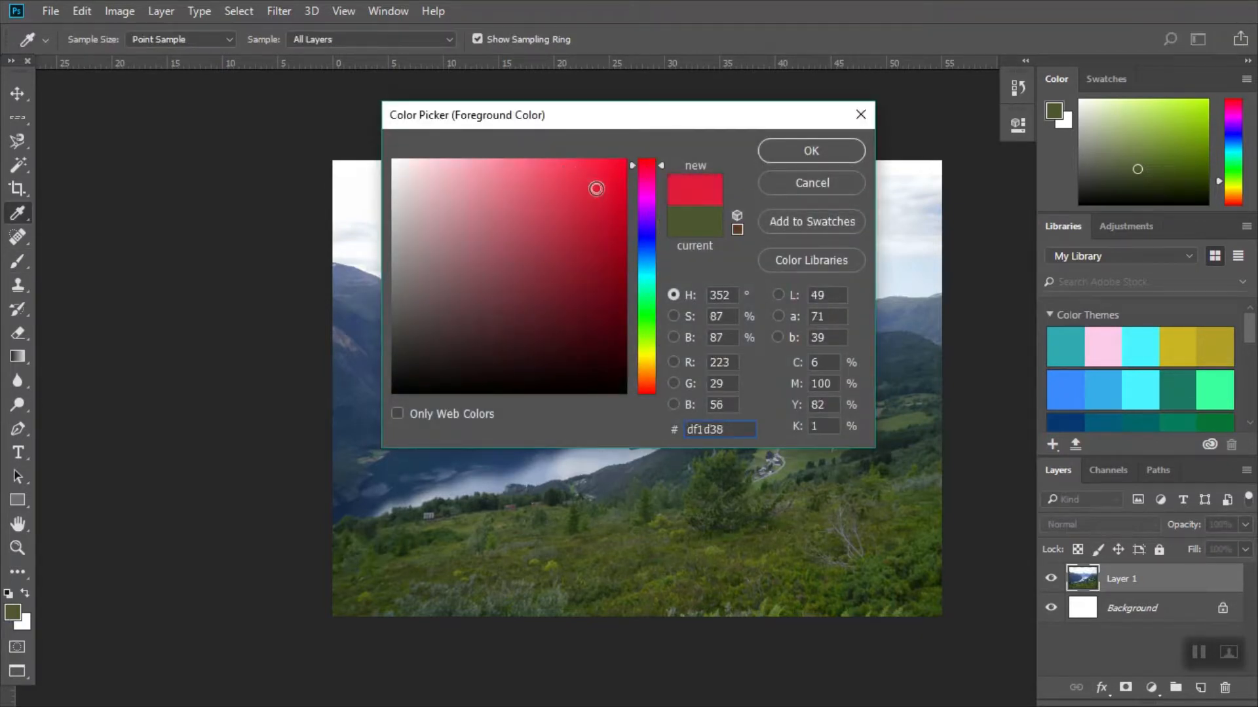
pyautogui.click(805, 154)
pyautogui.press('b')
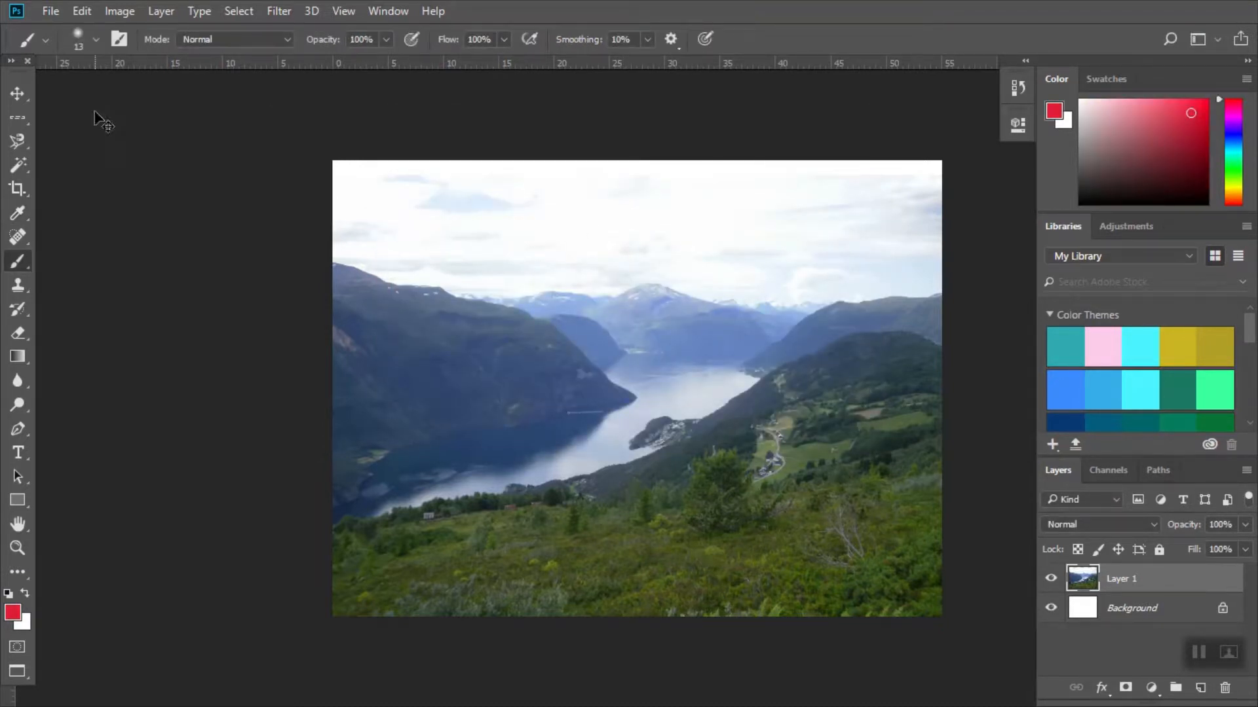
# Step: Set the Brush tool's size to 171 px
pyautogui.hotkey('ctrl', '+')
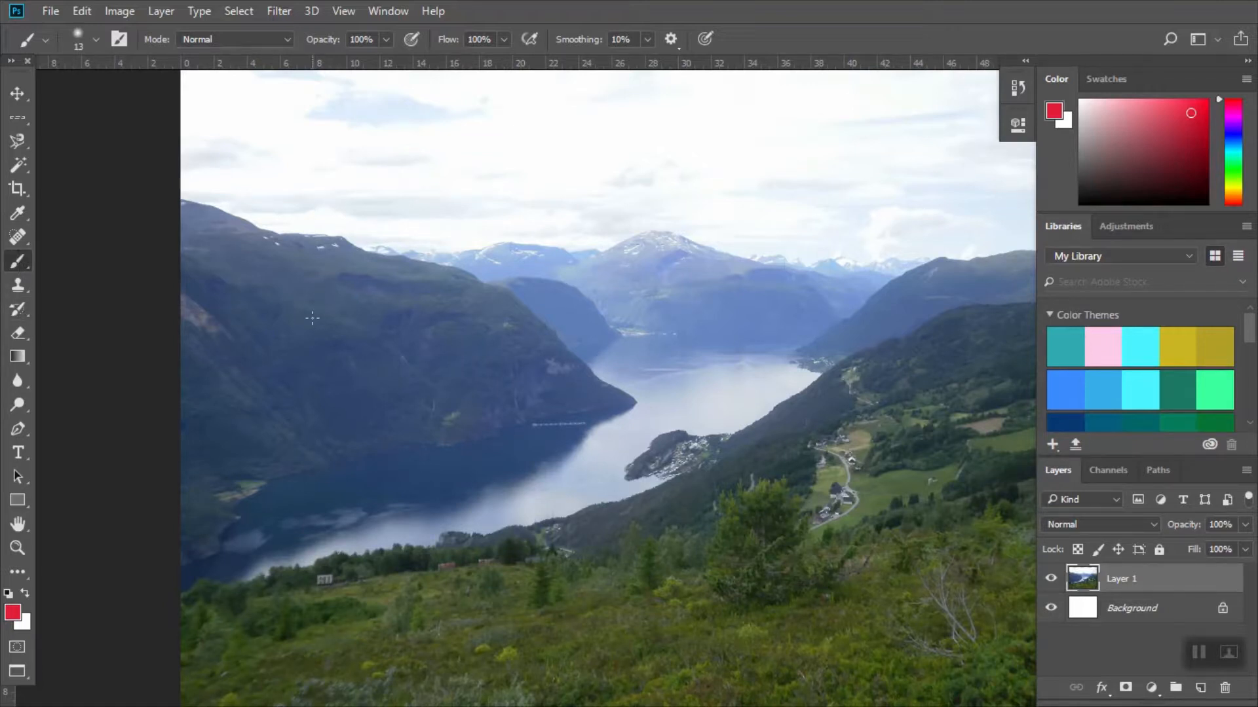
pyautogui.click(97, 39)
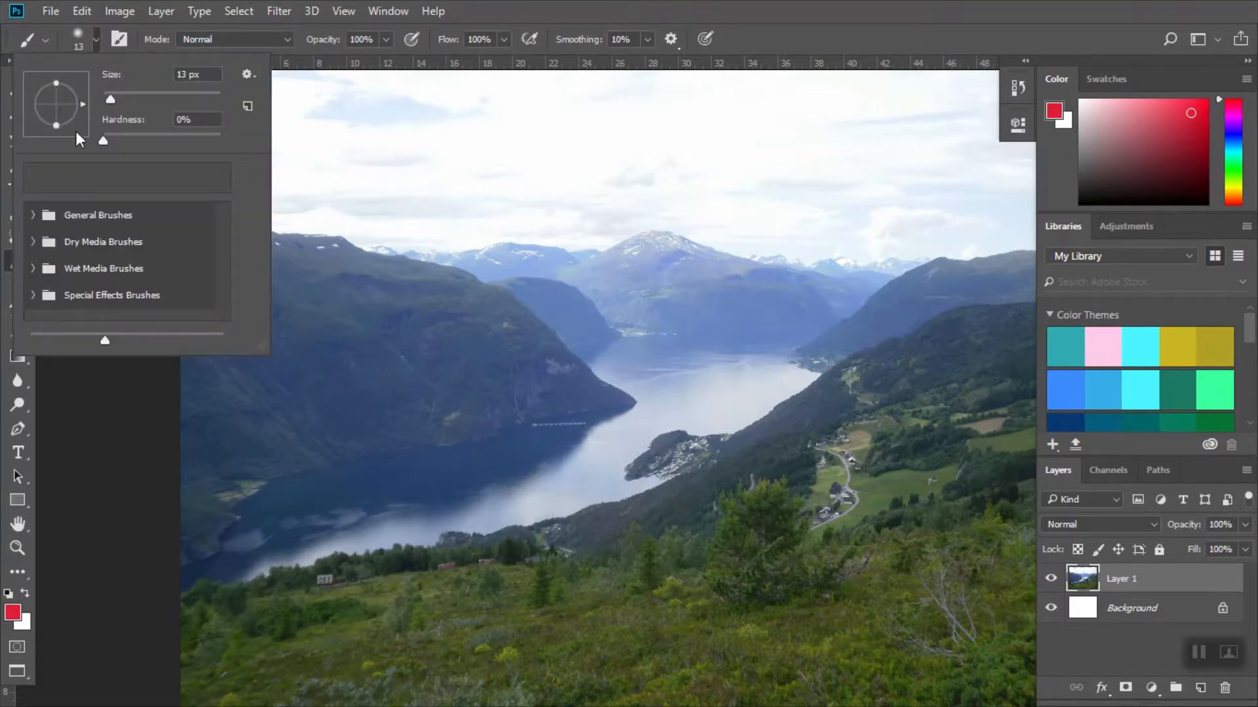
pyautogui.click(86, 33)
pyautogui.click(85, 33)
pyautogui.click(144, 96)
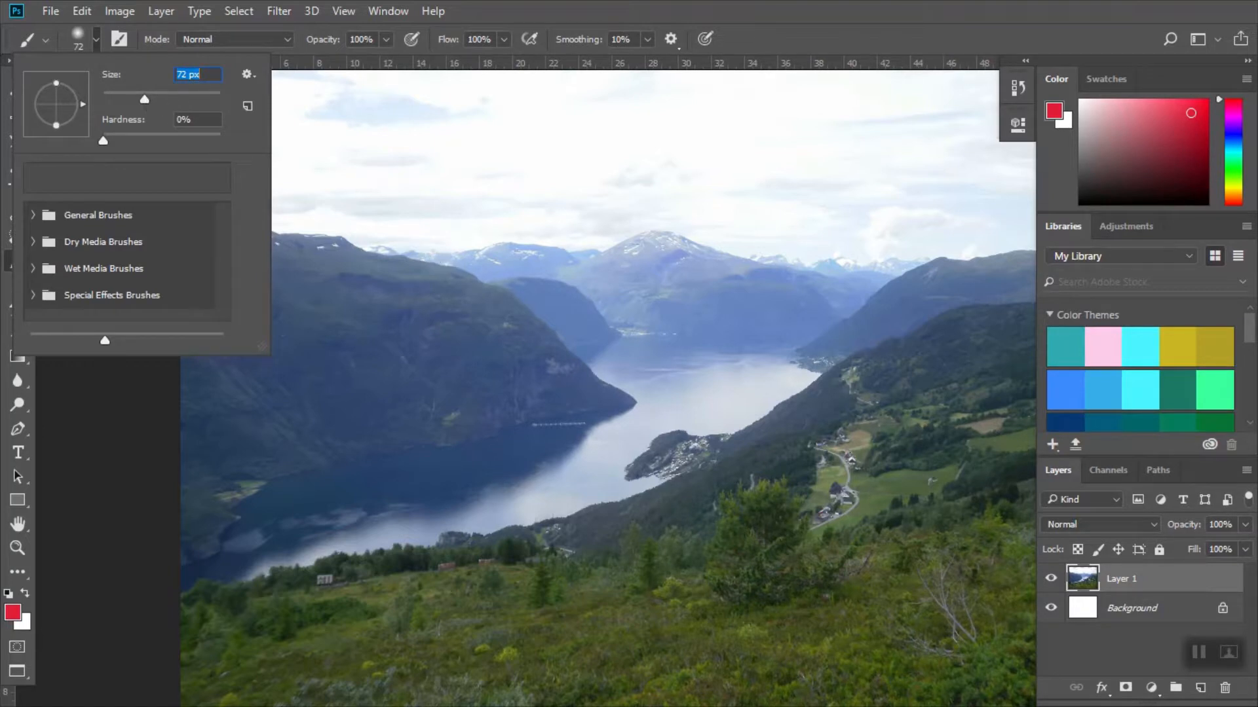
pyautogui.click(182, 95)
pyautogui.click(411, 229)
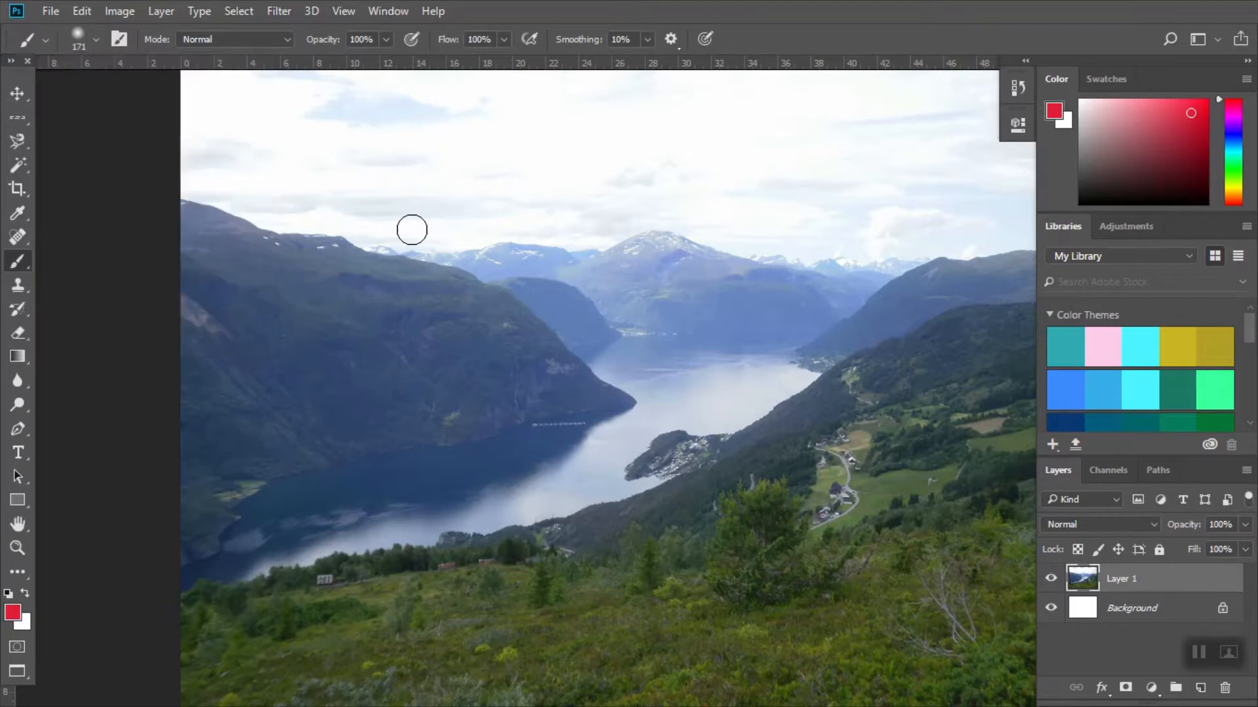
# Step: Try painting looping red brush strokes over the photo's mountains and fjord, and undo the painting
pyautogui.moveTo(411, 230)
pyautogui.mouseDown()
pyautogui.moveTo(709, 496)
pyautogui.moveTo(584, 237)
pyautogui.moveTo(871, 381)
pyautogui.moveTo(472, 243)
pyautogui.moveTo(819, 367)
pyautogui.moveTo(1009, 255)
pyautogui.moveTo(714, 308)
pyautogui.mouseUp()
pyautogui.moveTo(495, 358); pyautogui.dragTo(446, 374)
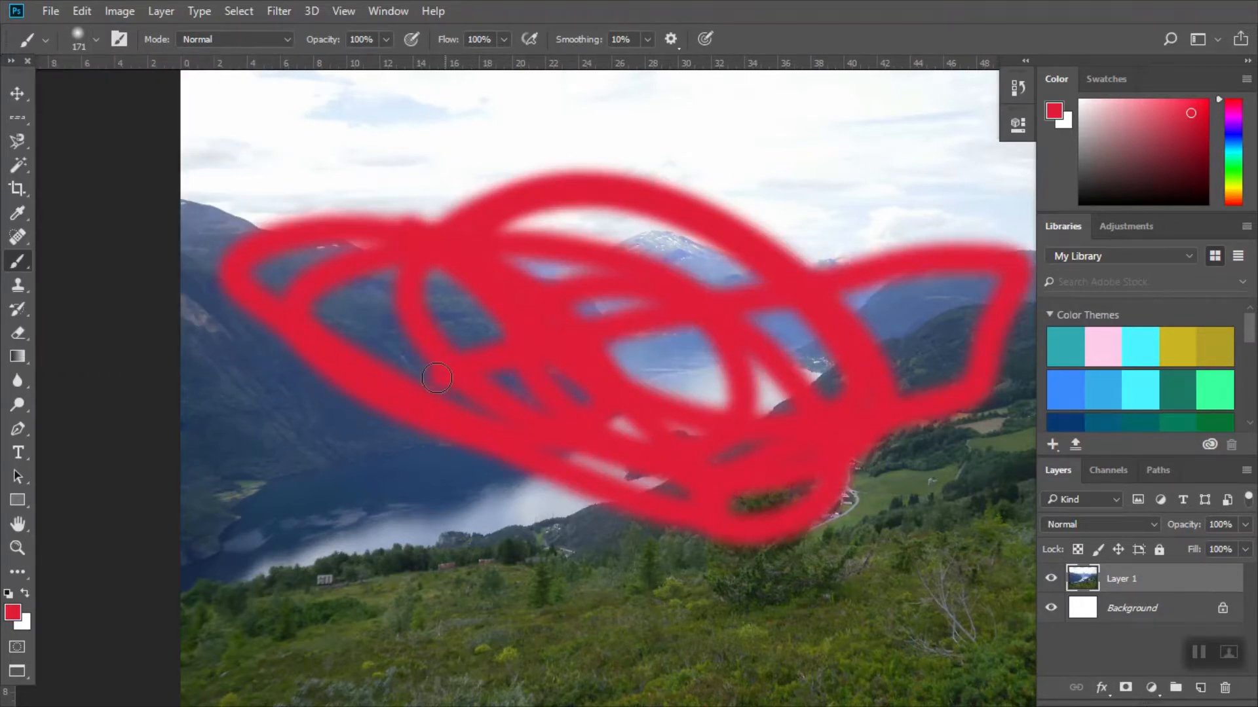
pyautogui.click(76, 8)
pyautogui.click(113, 27)
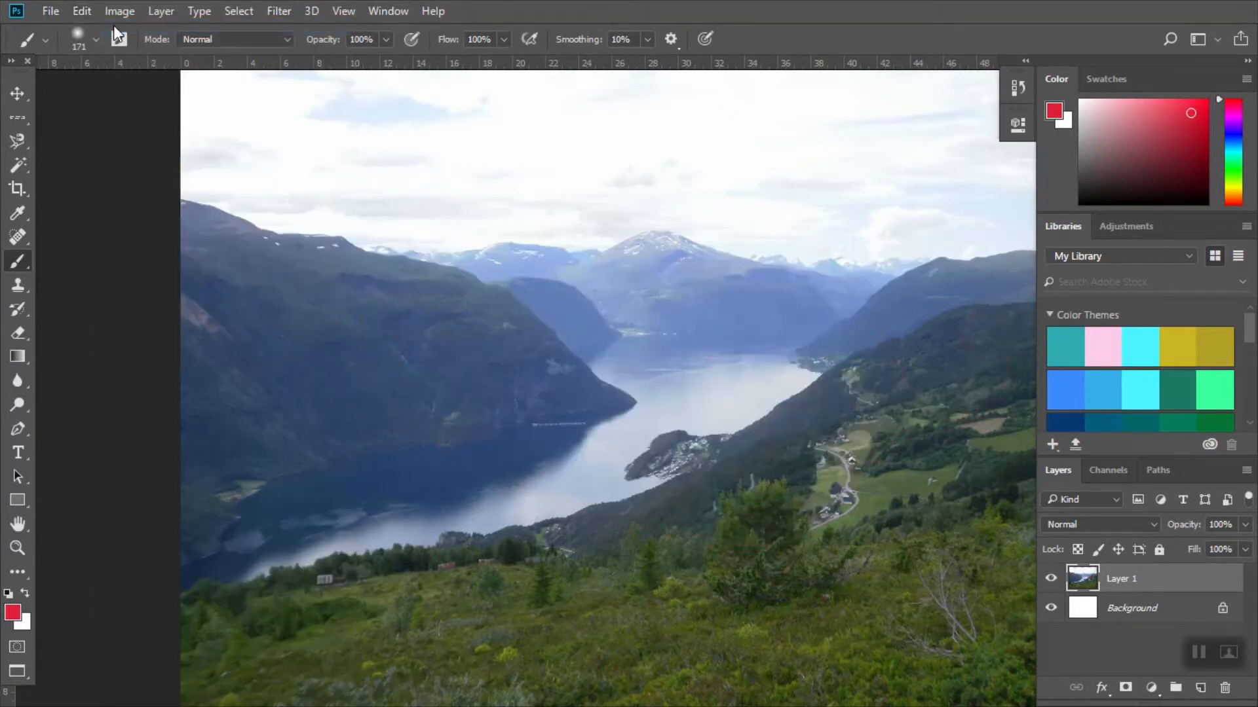
# Step: Activate the Pencil tool and set its size to 133 px
pyautogui.rightClick(25, 259)
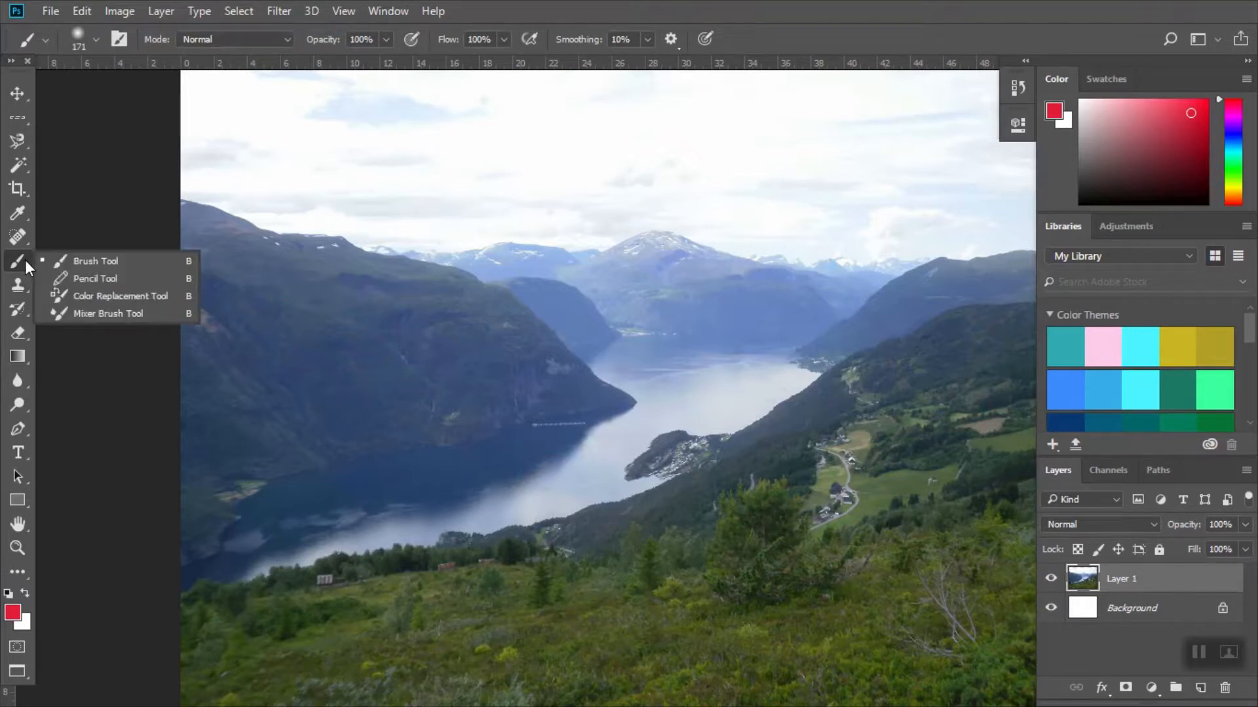
pyautogui.click(60, 278)
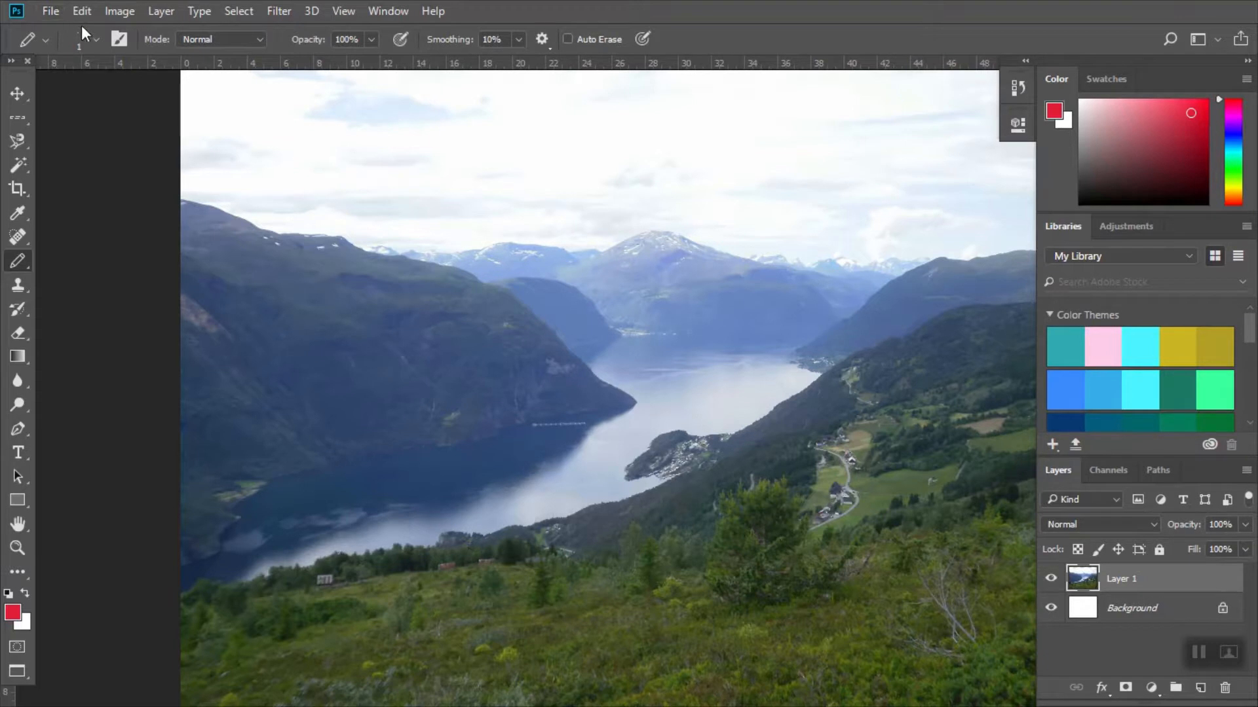
pyautogui.click(95, 40)
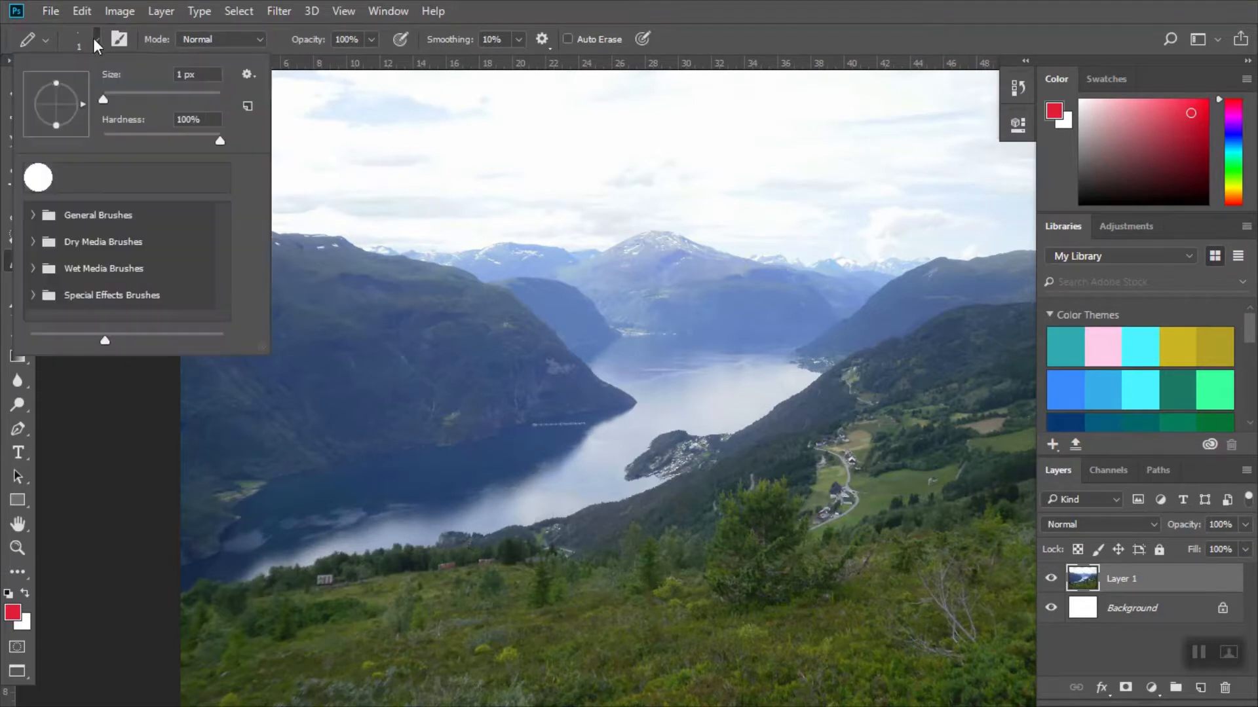
pyautogui.click(137, 100)
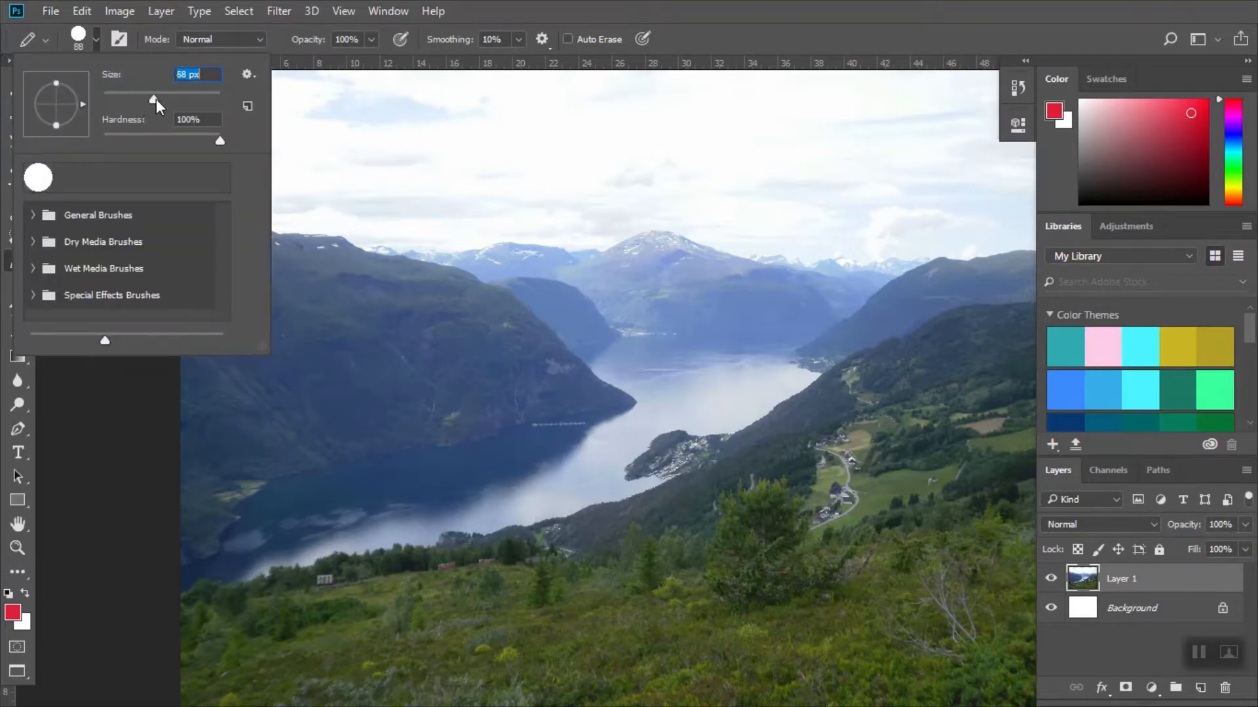
pyautogui.moveTo(156, 100); pyautogui.dragTo(171, 101)
pyautogui.press('Return')
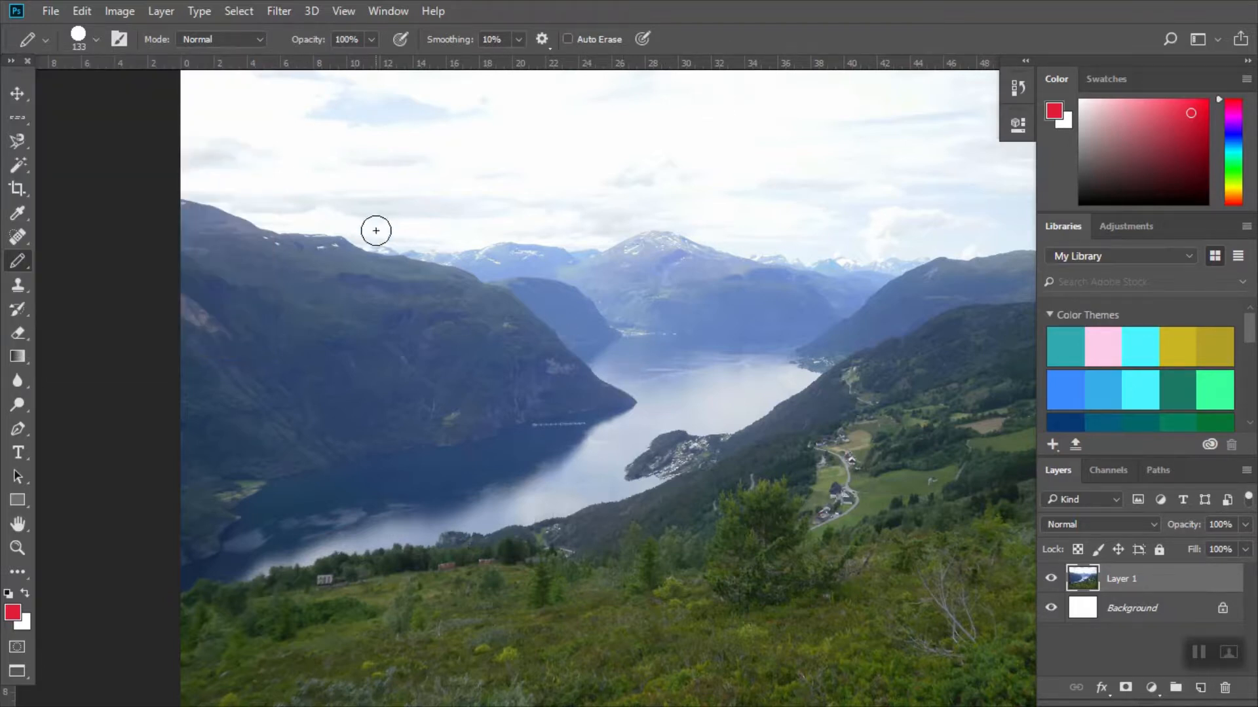
# Step: Try scribbling hard-edged red zigzags across the middle of the photo with the Pencil tool, and undo the scribble
pyautogui.moveTo(375, 230)
pyautogui.mouseDown()
pyautogui.moveTo(845, 485)
pyautogui.moveTo(494, 163)
pyautogui.moveTo(850, 311)
pyautogui.mouseUp()
pyautogui.moveTo(992, 352)
pyautogui.mouseDown()
pyautogui.moveTo(787, 391)
pyautogui.moveTo(418, 510)
pyautogui.moveTo(754, 181)
pyautogui.moveTo(616, 591)
pyautogui.moveTo(619, 220)
pyautogui.moveTo(674, 594)
pyautogui.moveTo(710, 404)
pyautogui.moveTo(763, 269)
pyautogui.moveTo(885, 374)
pyautogui.moveTo(484, 250)
pyautogui.mouseUp()
pyautogui.moveTo(292, 164)
pyautogui.mouseDown()
pyautogui.moveTo(393, 191)
pyautogui.moveTo(213, 105)
pyautogui.moveTo(492, 174)
pyautogui.mouseUp()
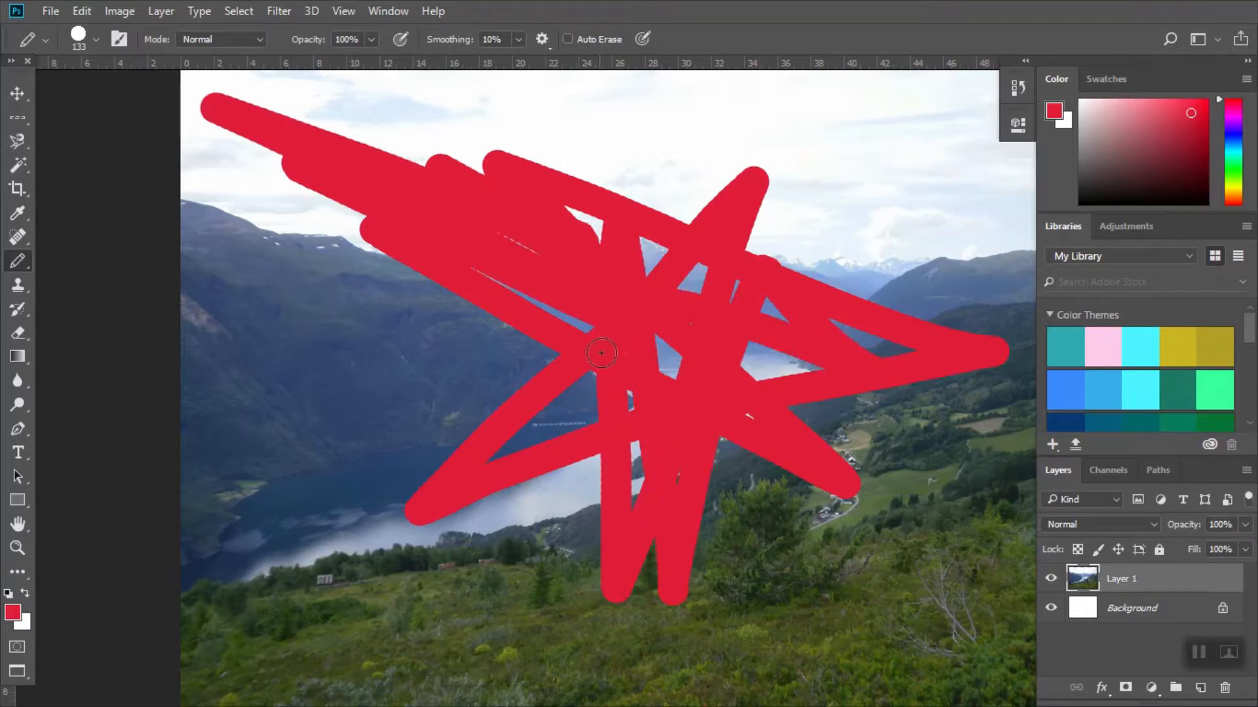
pyautogui.moveTo(482, 463)
pyautogui.mouseDown()
pyautogui.moveTo(838, 288)
pyautogui.moveTo(688, 285)
pyautogui.mouseUp()
pyautogui.moveTo(443, 112)
pyautogui.mouseDown()
pyautogui.moveTo(786, 367)
pyautogui.moveTo(696, 349)
pyautogui.mouseUp()
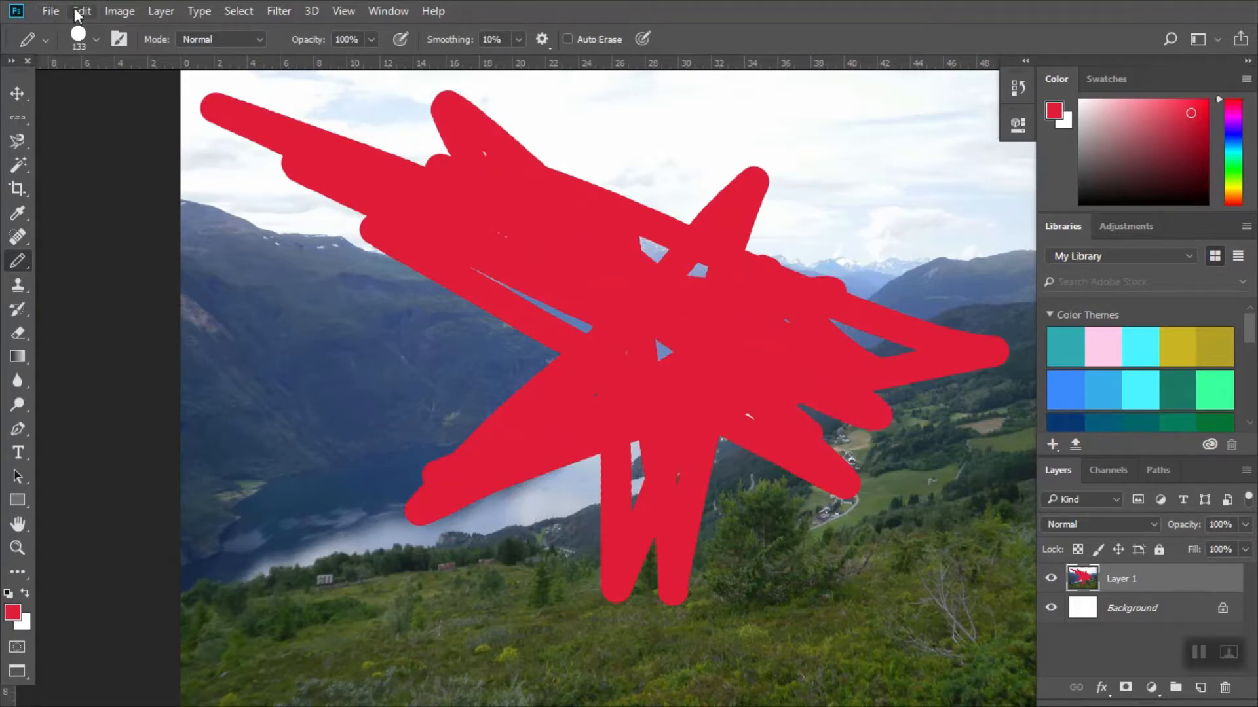
pyautogui.click(80, 11)
pyautogui.click(118, 26)
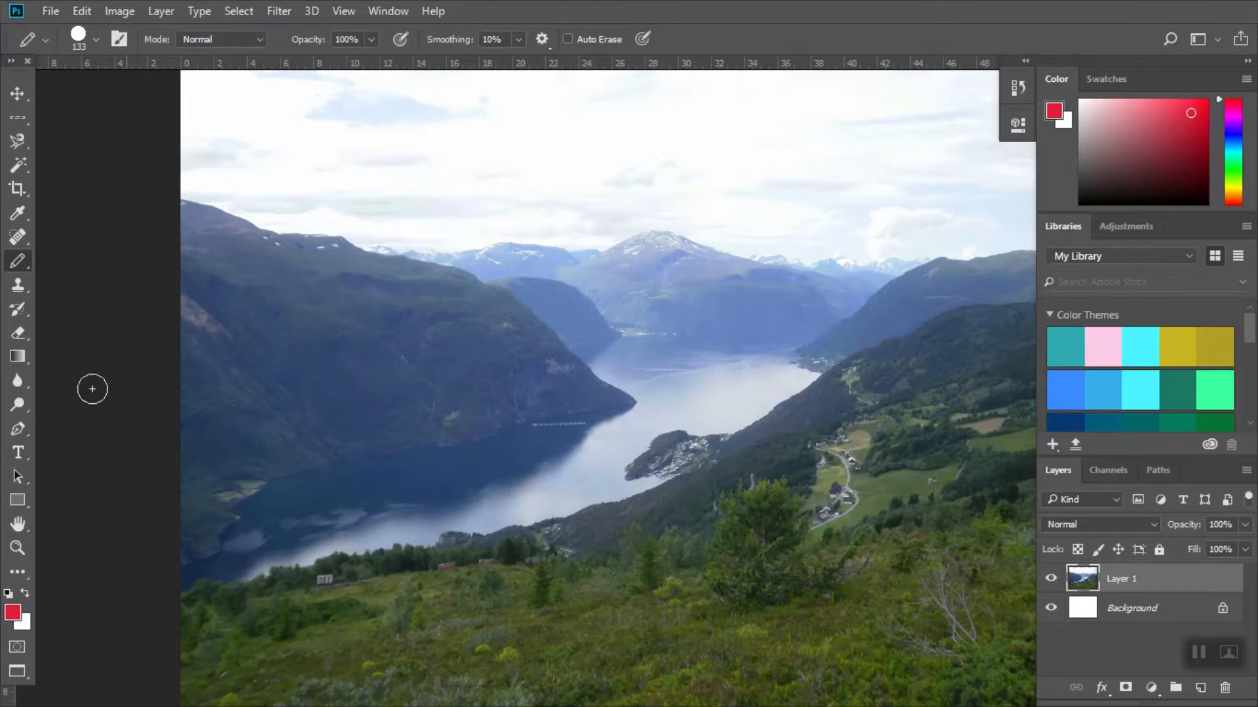
# Step: Activate the Mixer Brush tool and examine its options for loading and cleaning the brush
pyautogui.rightClick(22, 266)
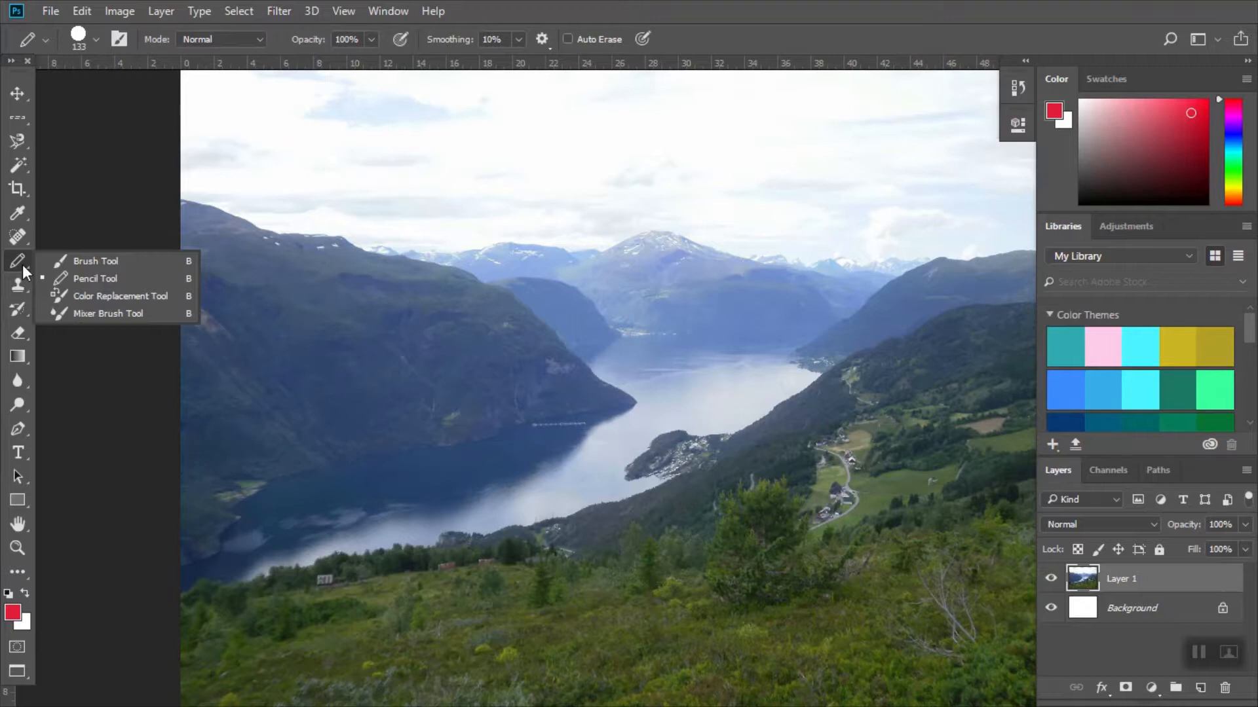
pyautogui.click(67, 311)
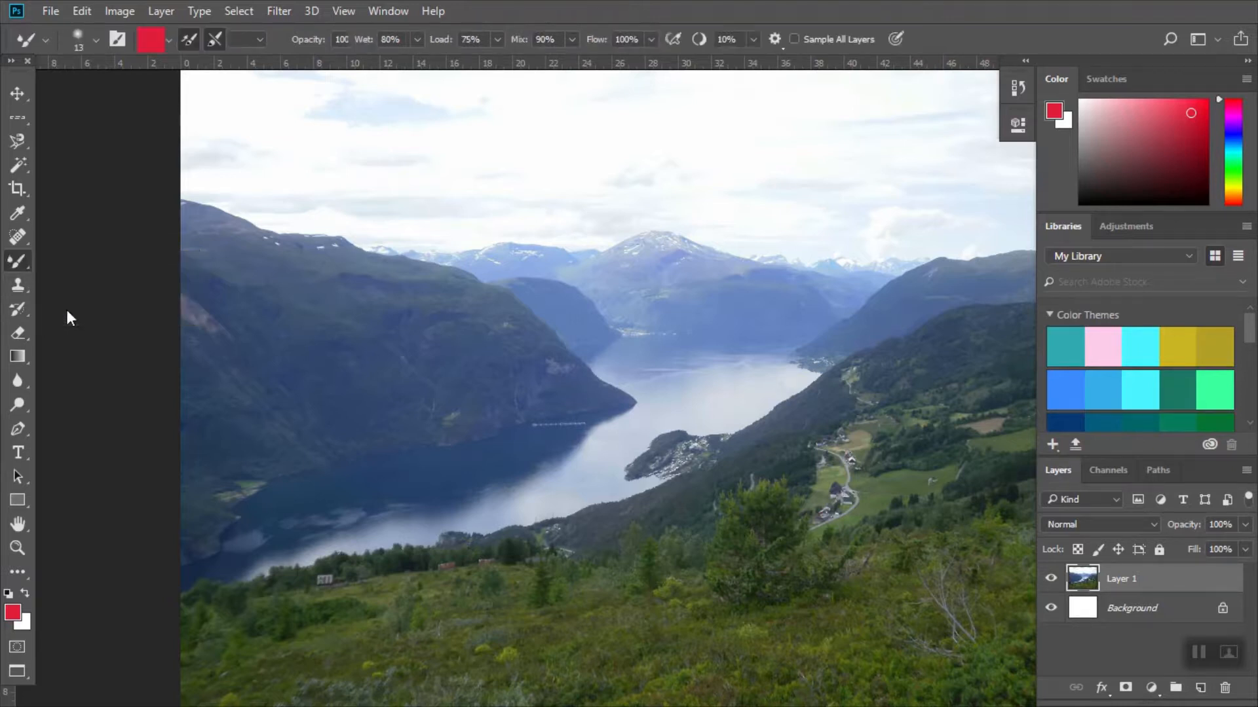
pyautogui.click(168, 41)
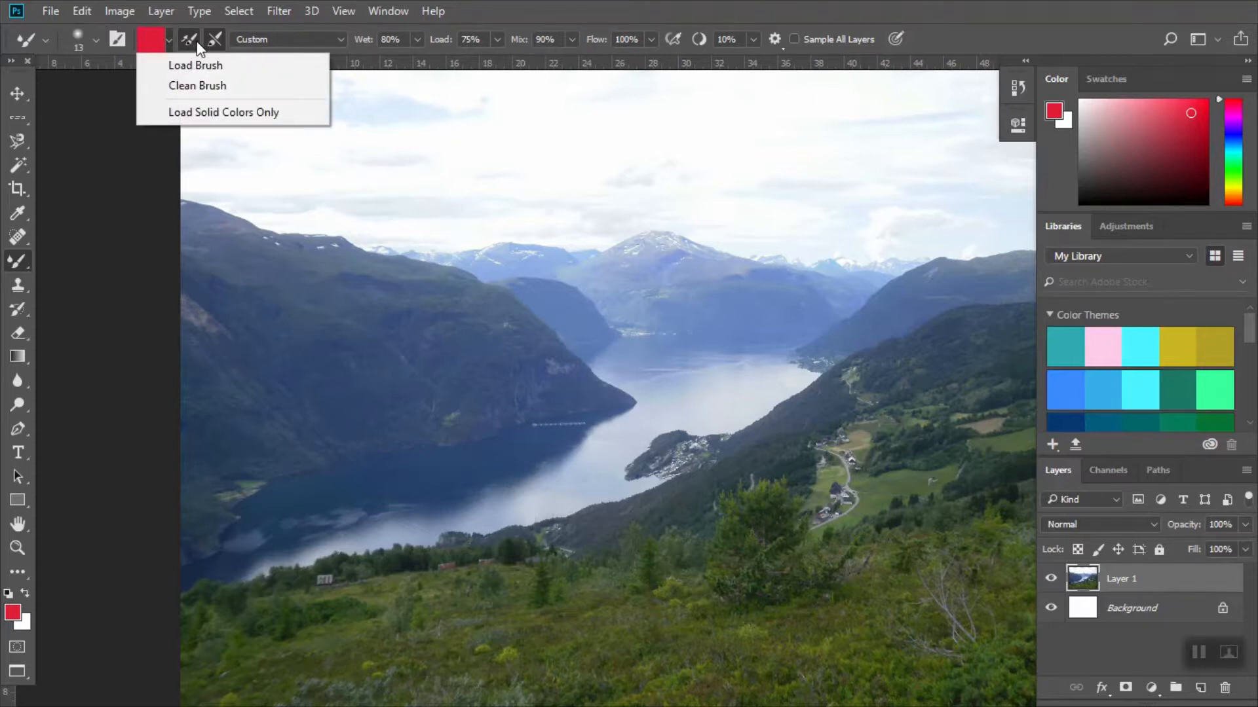
pyautogui.click(98, 168)
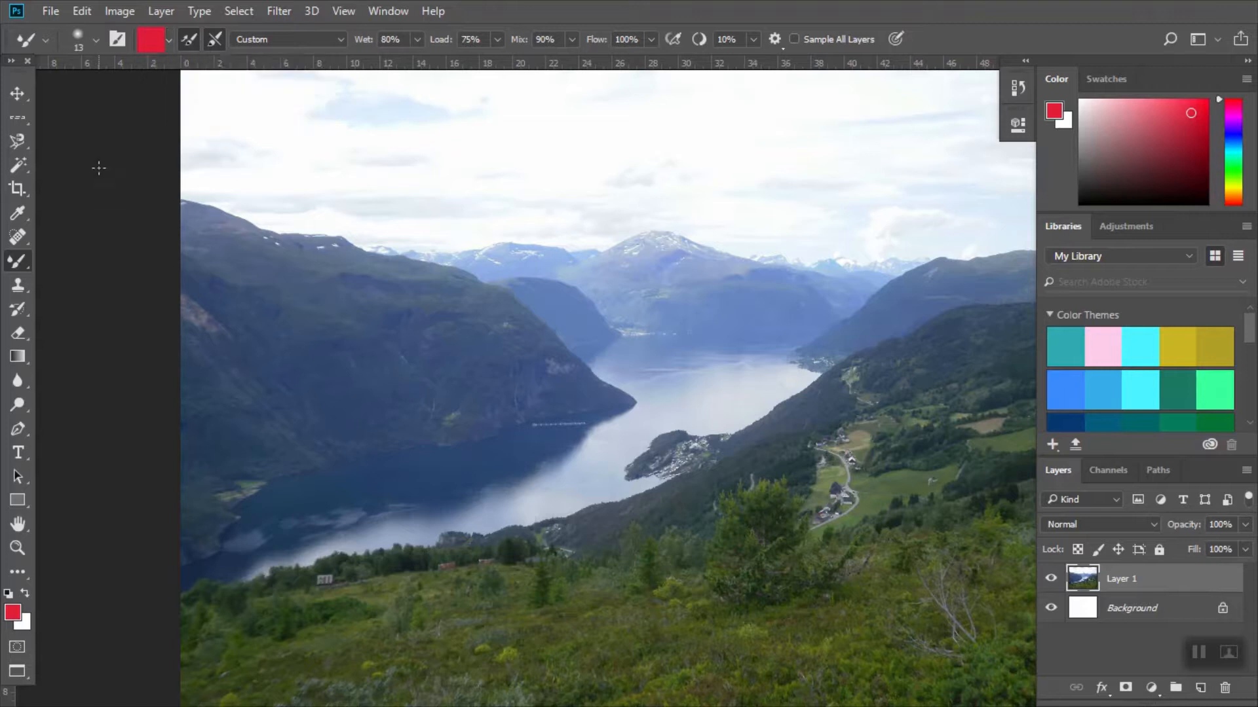
# Step: Activate the Clone Stamp tool and set its brush size to 111 px
pyautogui.click(26, 281)
pyautogui.rightClick(26, 282)
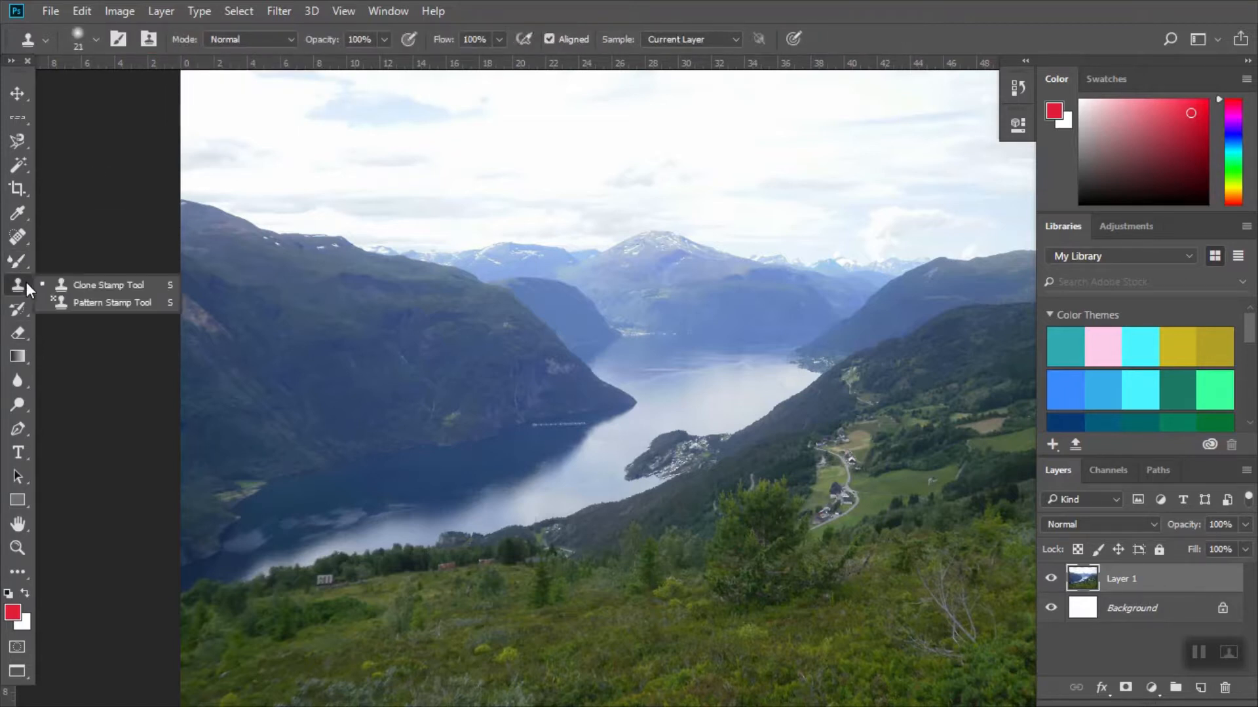
pyautogui.click(63, 283)
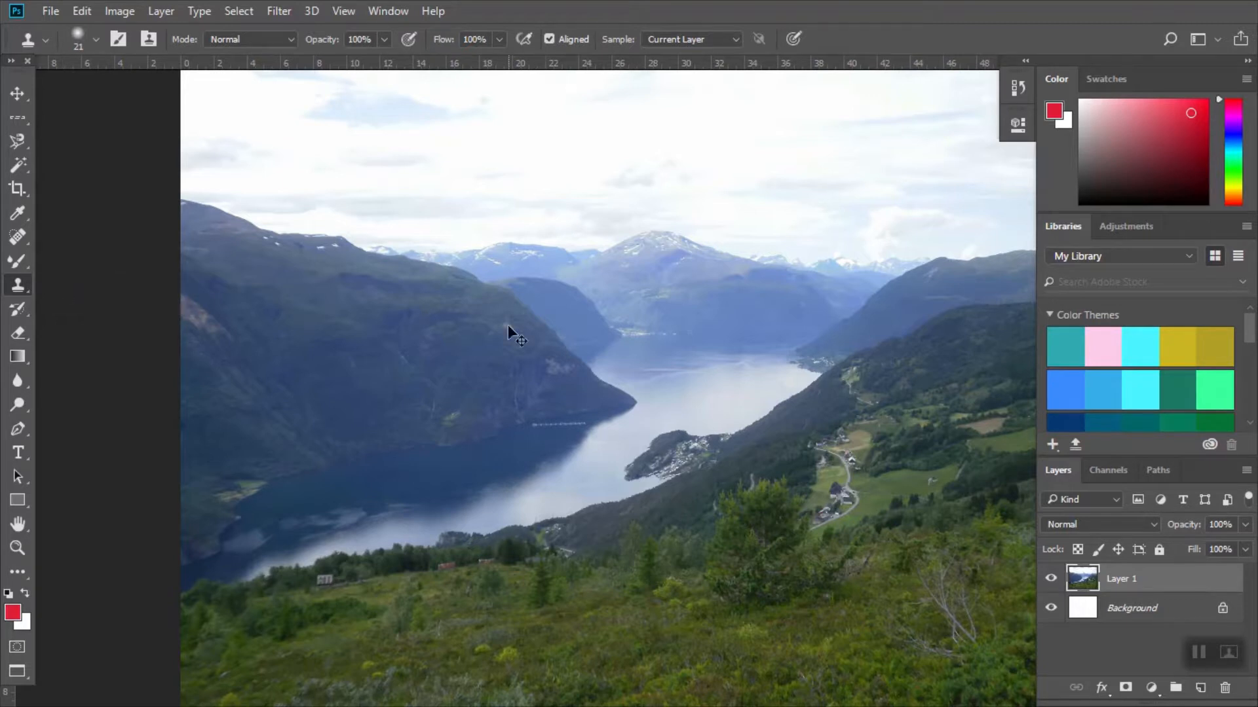
pyautogui.hotkey('ctrl', '+')
pyautogui.hotkey('ctrl', '-')
pyautogui.click(95, 39)
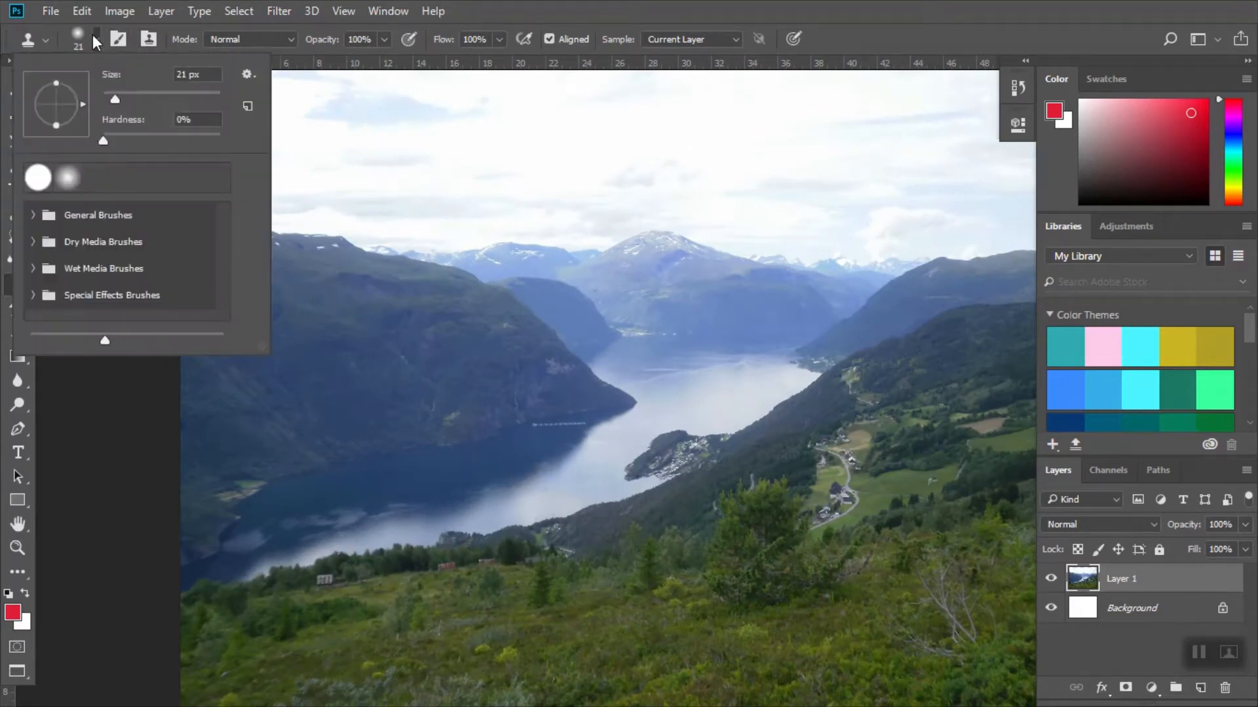
pyautogui.click(165, 92)
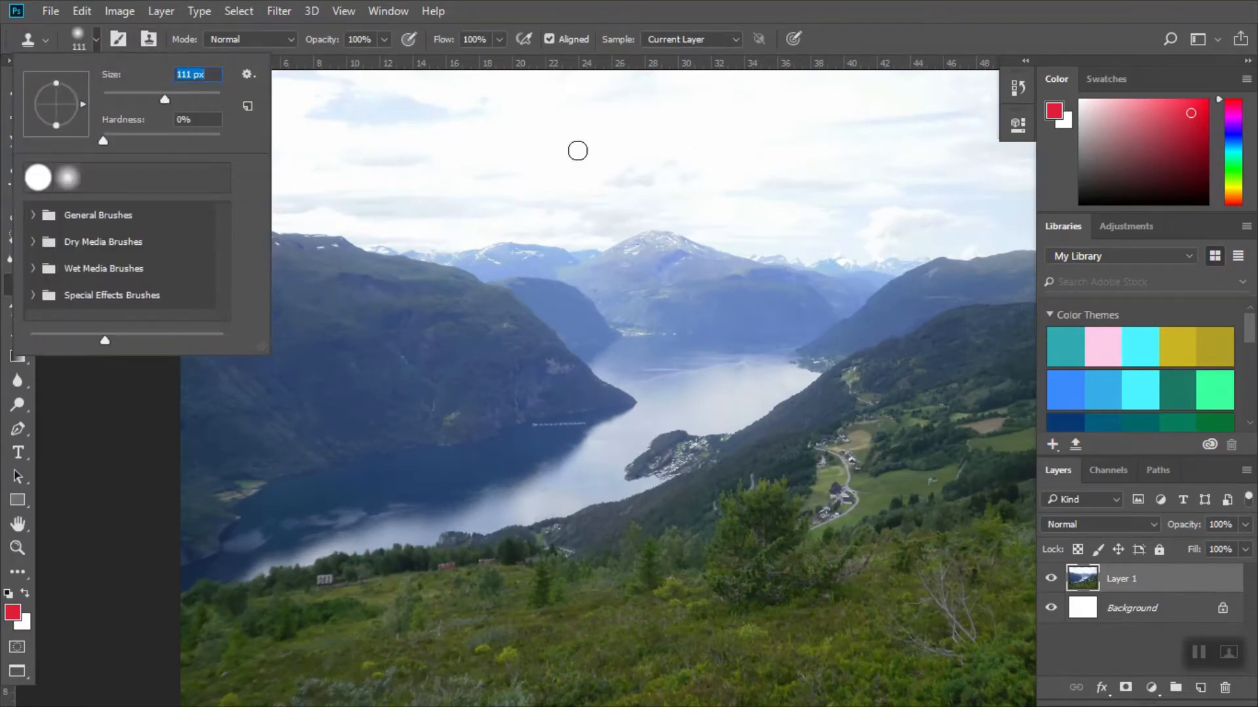
pyautogui.click(151, 419)
# Step: Try cloning the distant snowy mountain onto the green foreground with the Clone Stamp, and undo the cloning
pyautogui.click(489, 317)
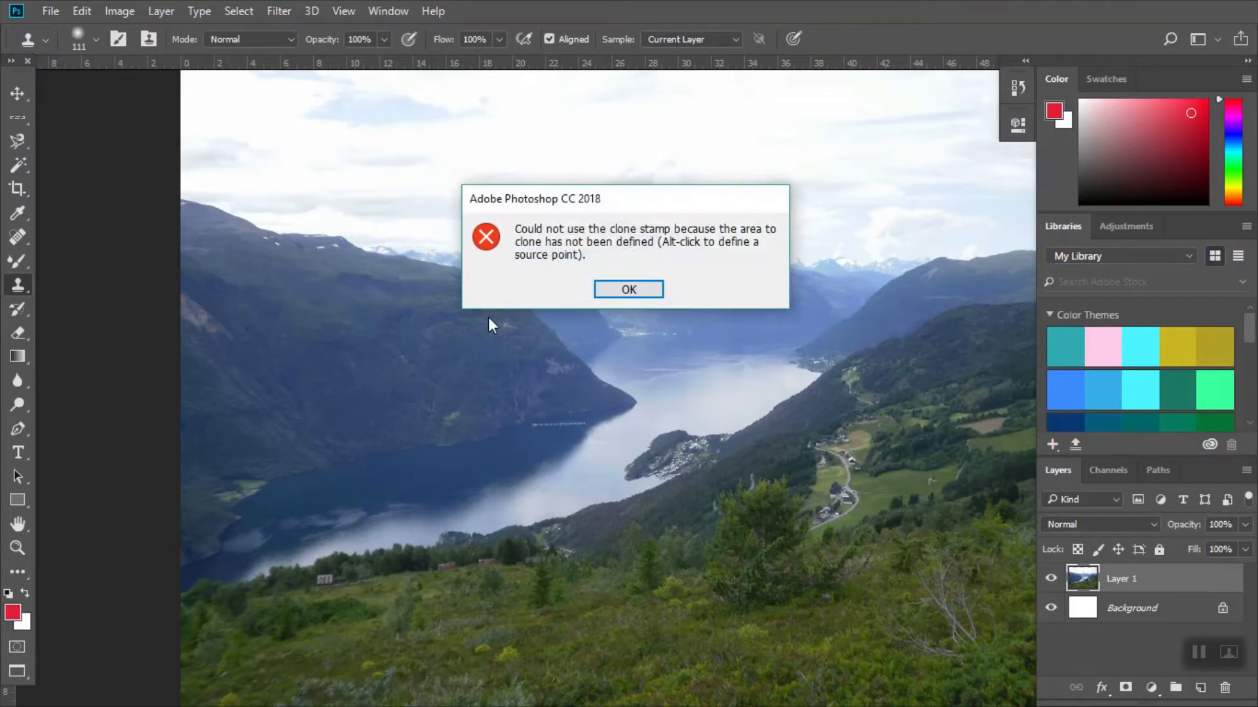
pyautogui.click(619, 296)
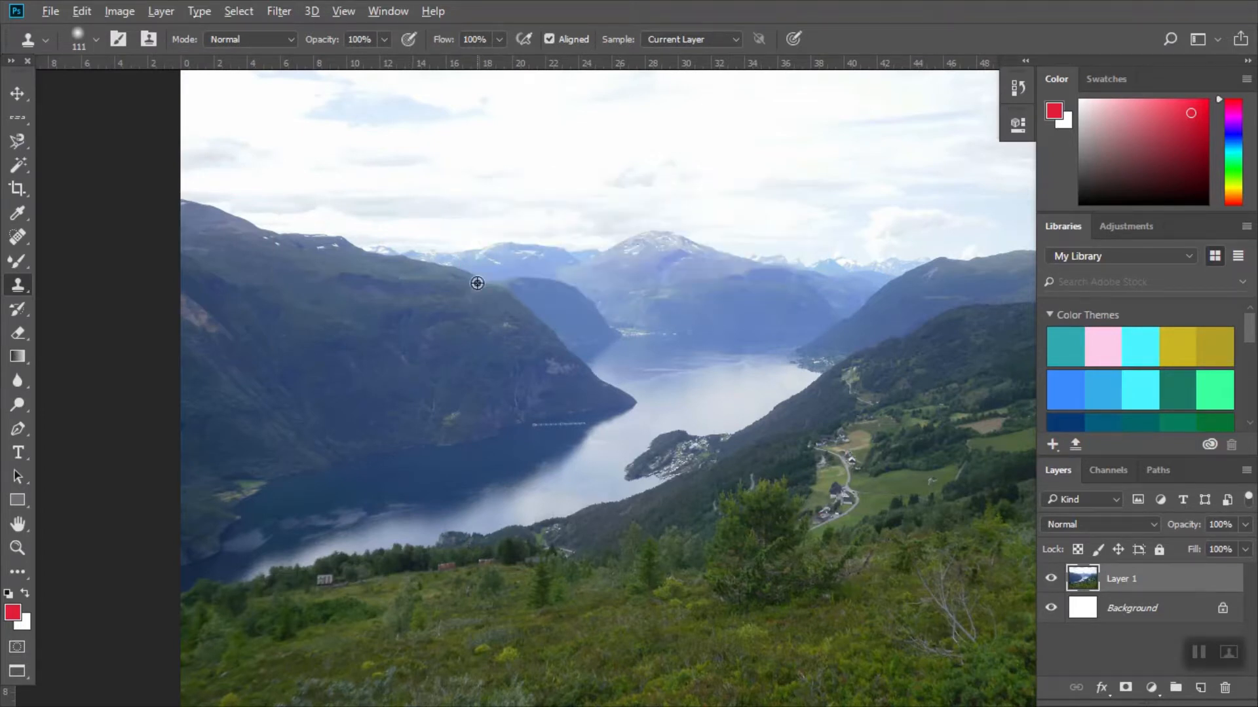
pyautogui.keyDown('alt'); pyautogui.click(682, 285); pyautogui.keyUp('alt')
pyautogui.moveTo(769, 587)
pyautogui.mouseDown()
pyautogui.moveTo(767, 553)
pyautogui.moveTo(802, 588)
pyautogui.moveTo(751, 588)
pyautogui.moveTo(823, 604)
pyautogui.moveTo(744, 505)
pyautogui.moveTo(792, 656)
pyautogui.moveTo(781, 508)
pyautogui.moveTo(733, 641)
pyautogui.moveTo(759, 471)
pyautogui.moveTo(782, 617)
pyautogui.moveTo(785, 568)
pyautogui.moveTo(796, 580)
pyautogui.moveTo(744, 513)
pyautogui.moveTo(795, 485)
pyautogui.moveTo(767, 455)
pyautogui.moveTo(811, 503)
pyautogui.moveTo(845, 577)
pyautogui.mouseUp()
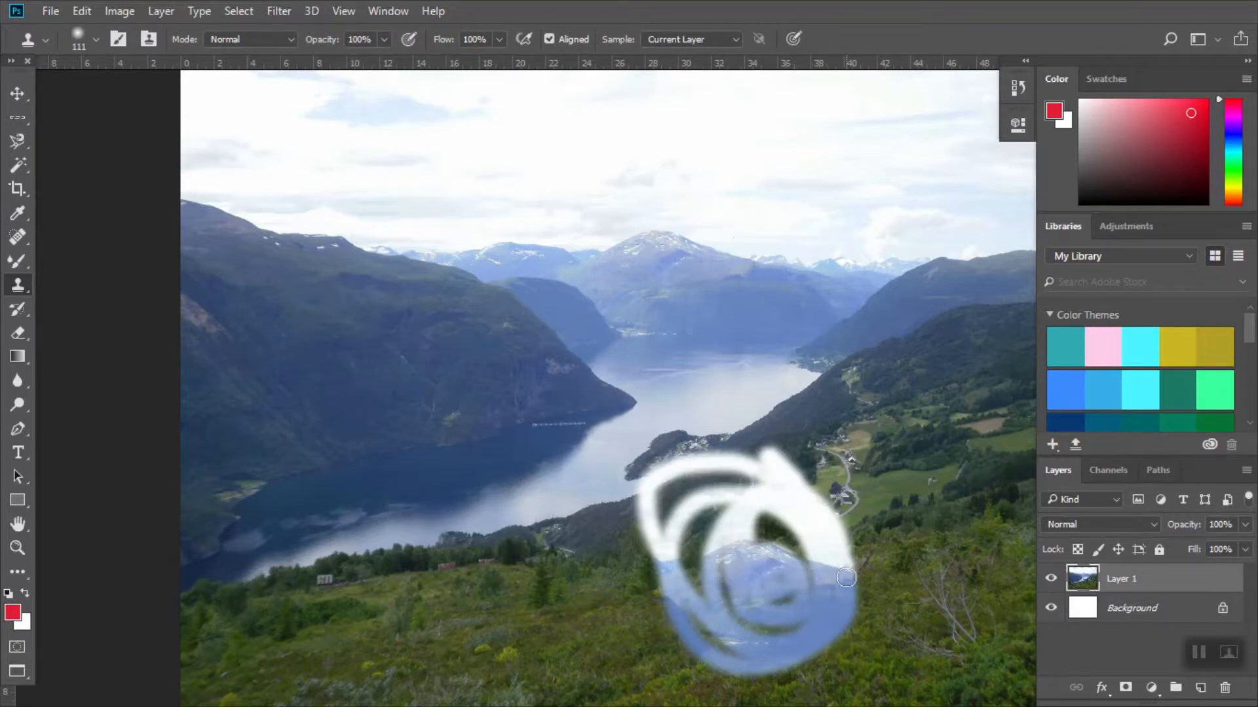
pyautogui.moveTo(770, 582)
pyautogui.mouseDown()
pyautogui.moveTo(522, 575)
pyautogui.moveTo(674, 509)
pyautogui.moveTo(877, 336)
pyautogui.moveTo(865, 547)
pyautogui.mouseUp()
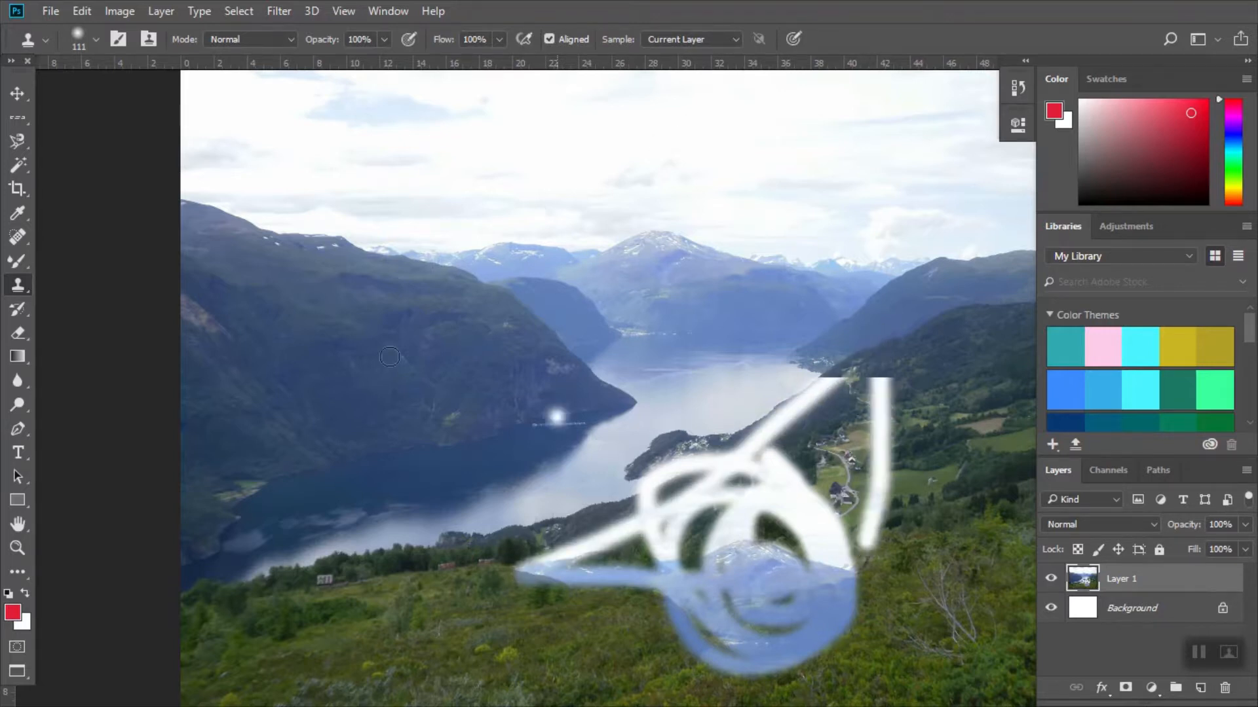
pyautogui.click(83, 9)
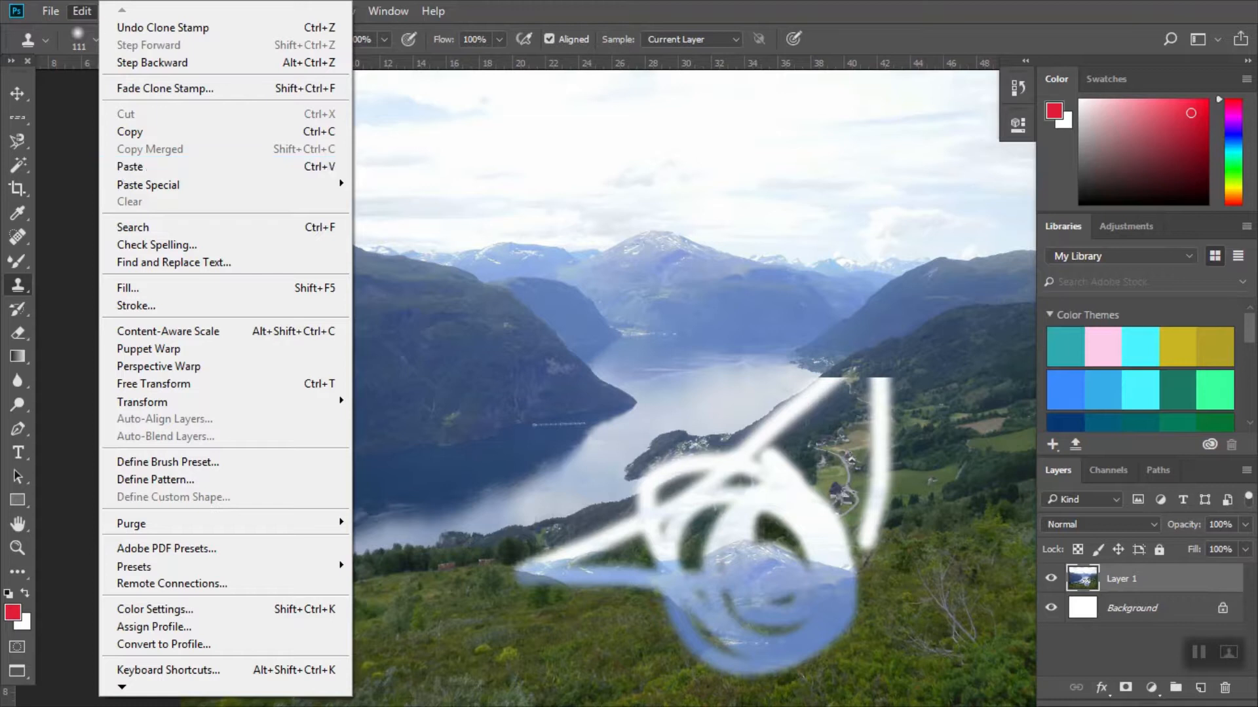
pyautogui.click(117, 27)
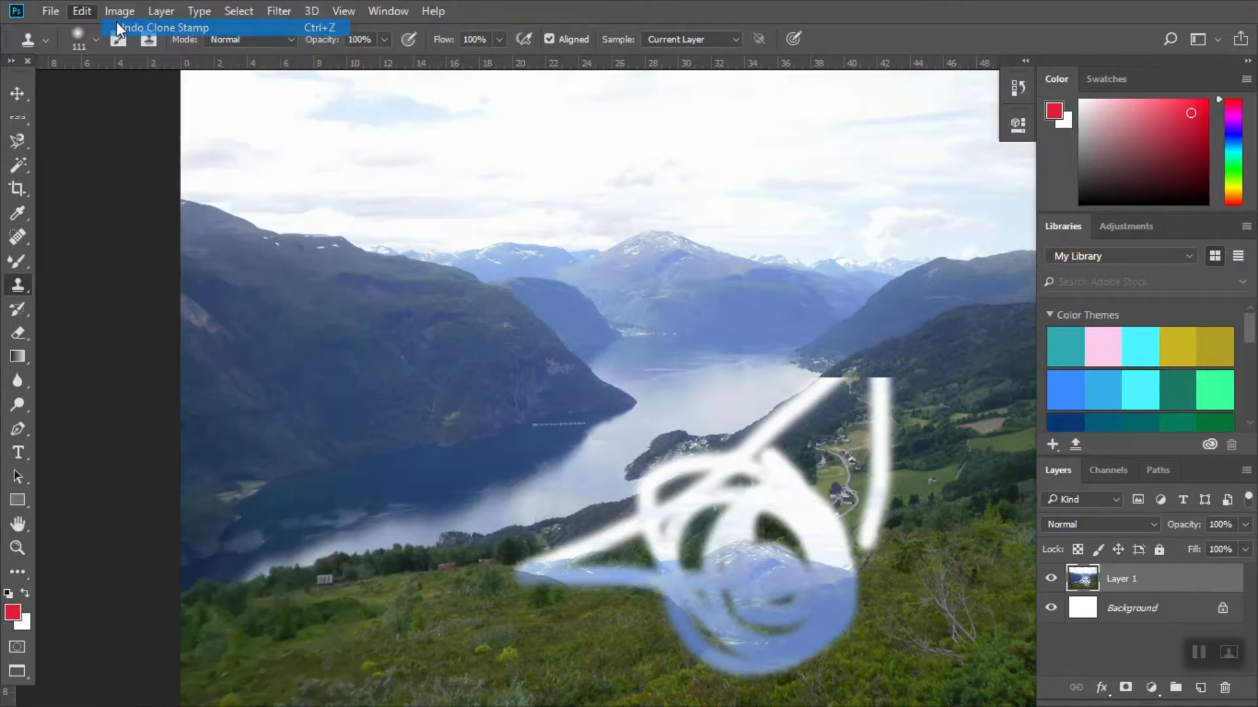
# Step: Try erasing thin looping lines across the dark left mountain with the 13 px Eraser tool, and undo the erasure
pyautogui.click(25, 312)
pyautogui.click(25, 312)
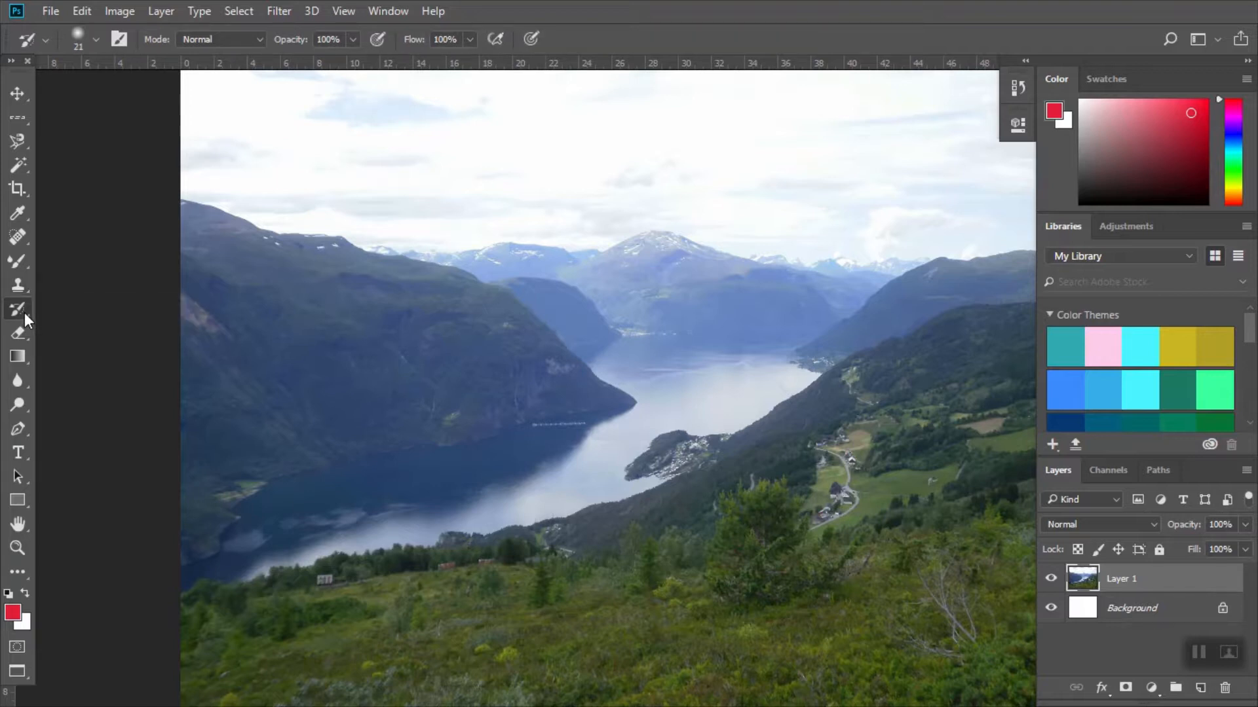
pyautogui.click(25, 335)
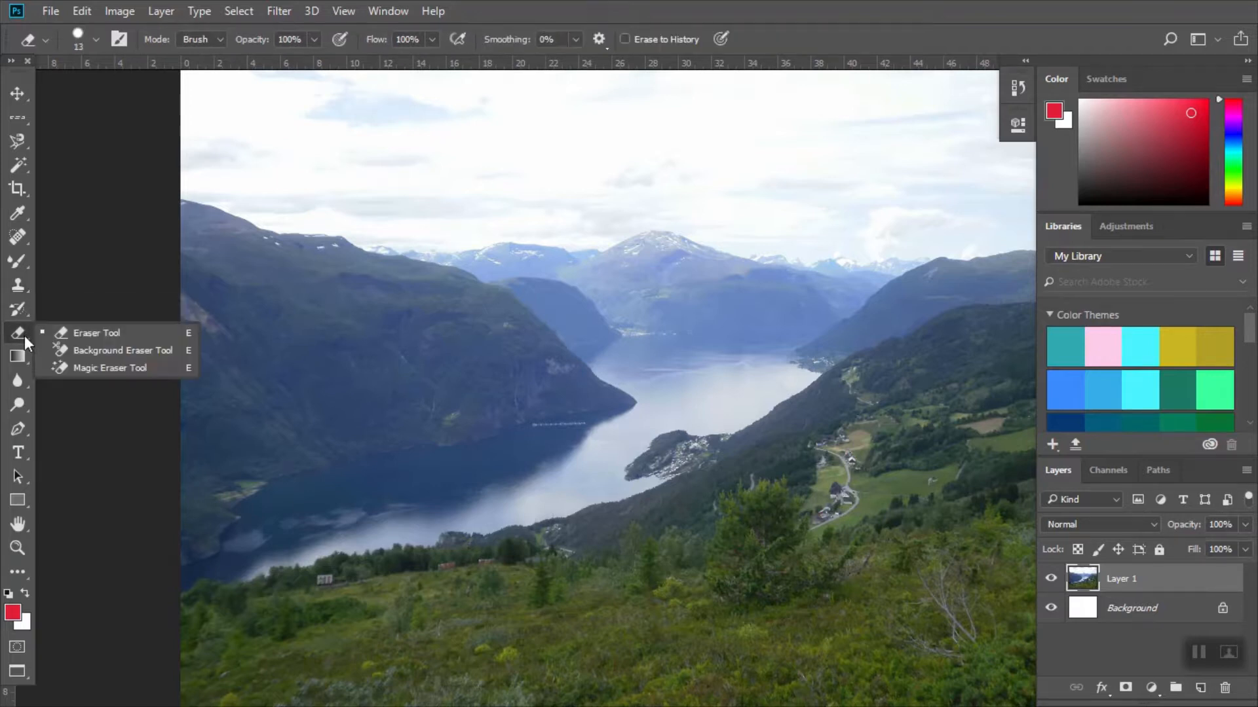
pyautogui.moveTo(333, 318)
pyautogui.mouseDown()
pyautogui.moveTo(505, 422)
pyautogui.moveTo(471, 481)
pyautogui.moveTo(306, 231)
pyautogui.moveTo(389, 440)
pyautogui.moveTo(589, 437)
pyautogui.mouseUp()
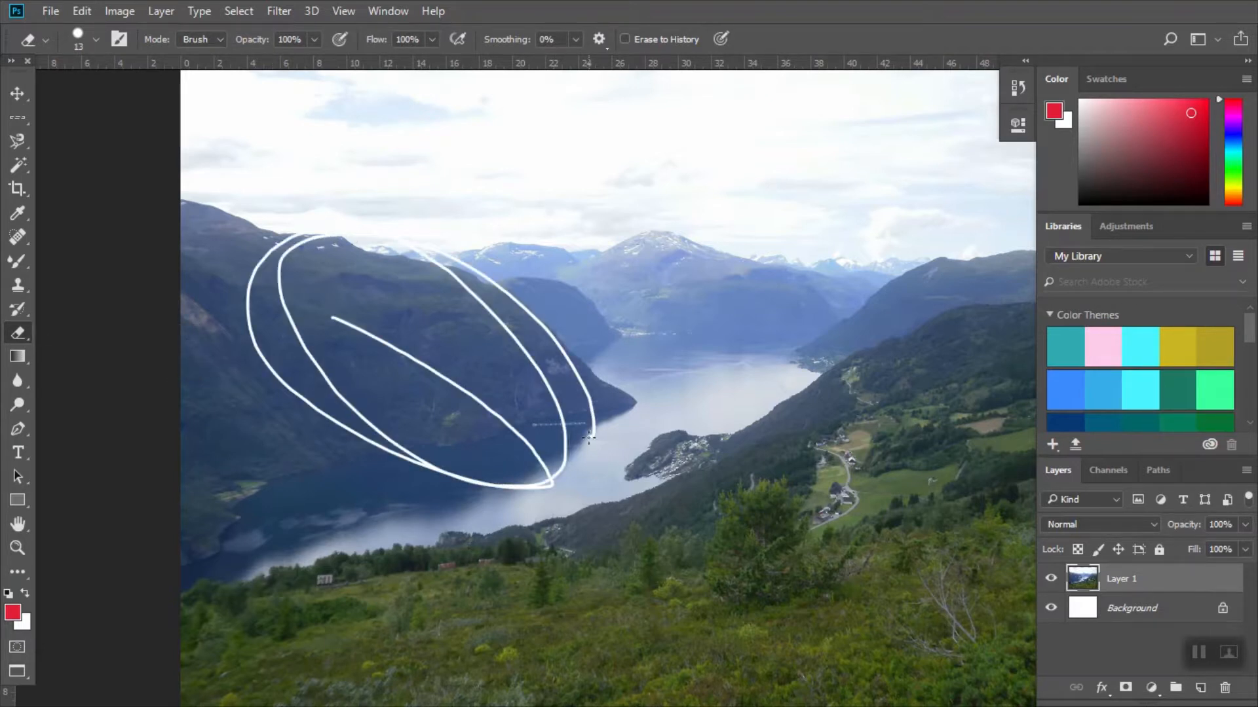
pyautogui.click(73, 13)
pyautogui.click(116, 28)
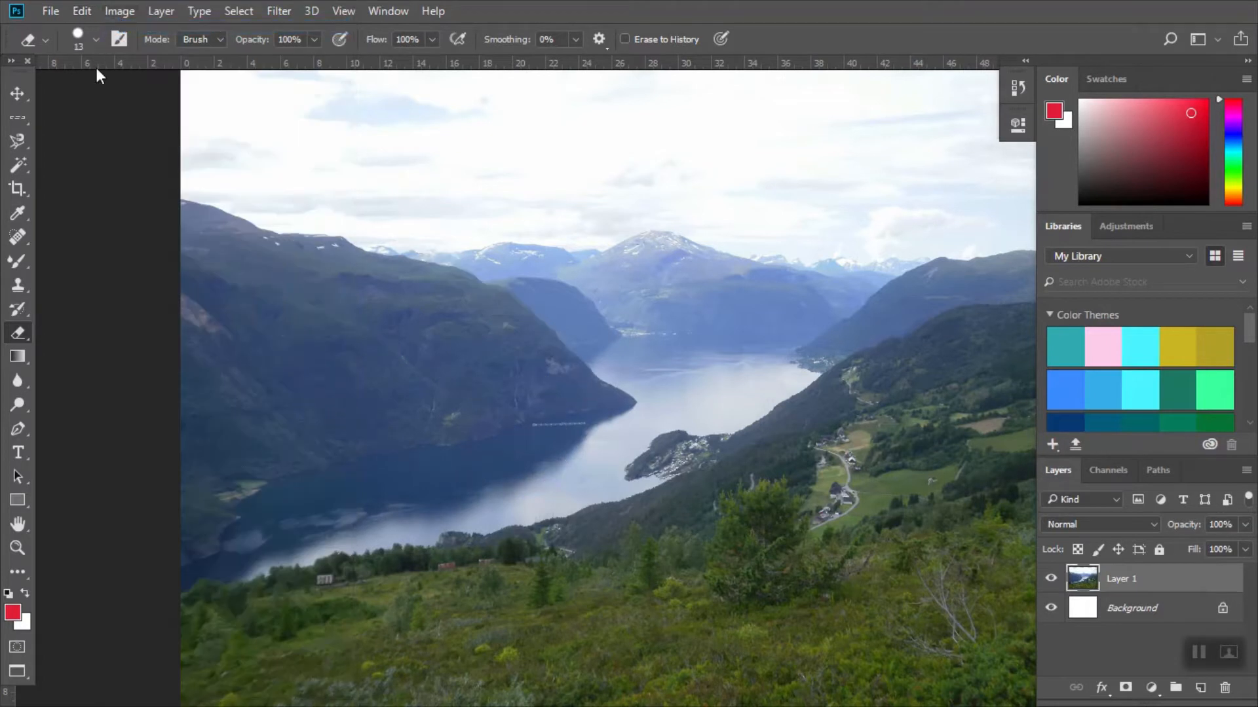
# Step: Erase the dark left mountain slope with the Magic Eraser tool at a tolerance of 32
pyautogui.rightClick(26, 339)
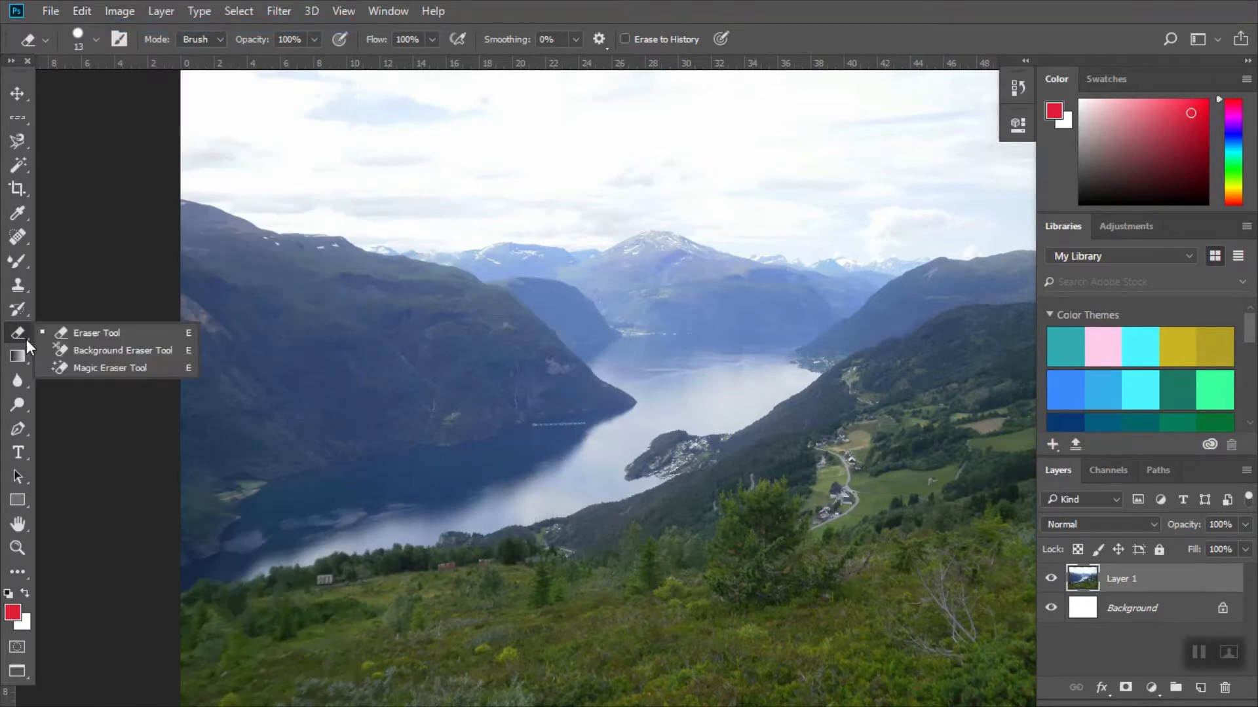
pyautogui.click(92, 367)
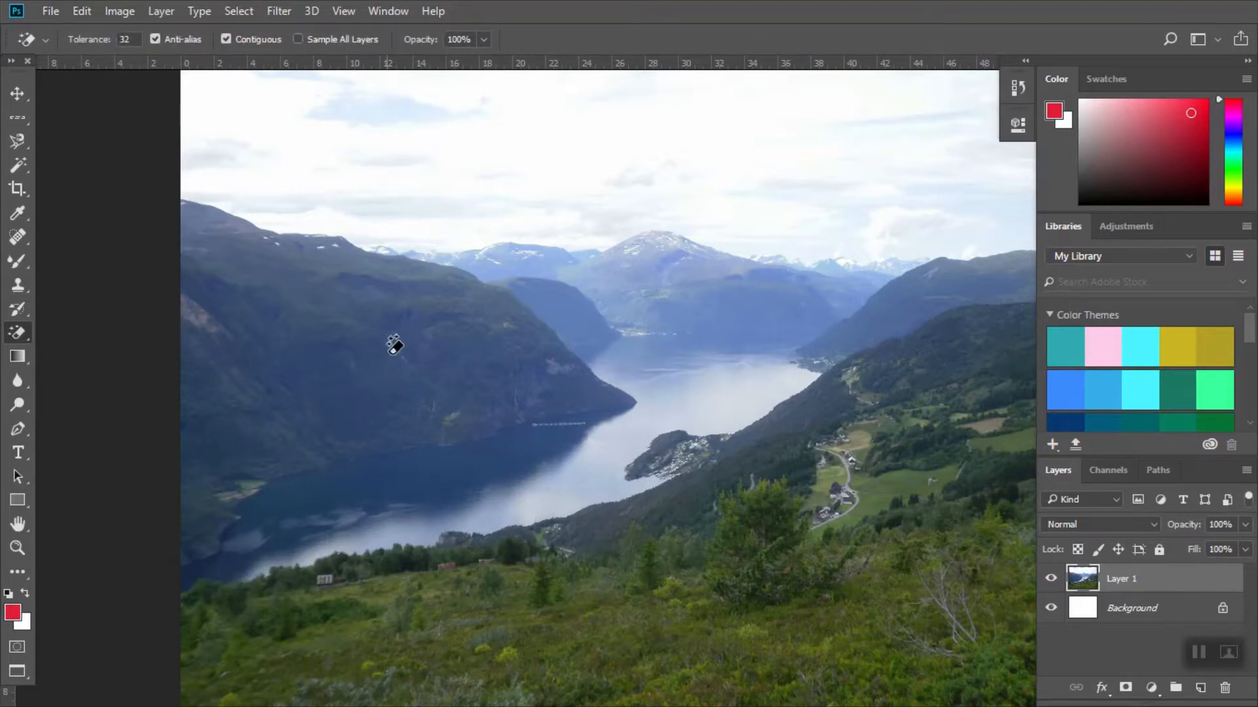
pyautogui.click(410, 315)
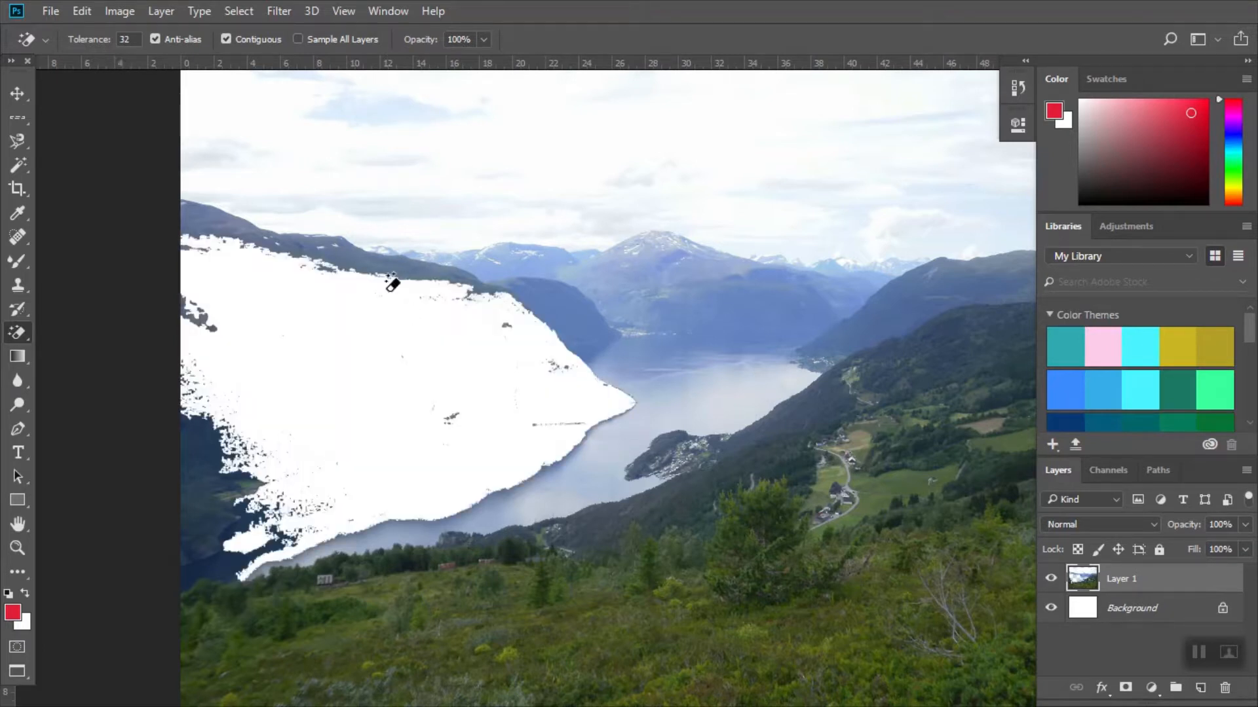
# Step: Try erasing the distant blue mountains with the Magic Eraser, and undo all the Magic Eraser changes
pyautogui.click(727, 311)
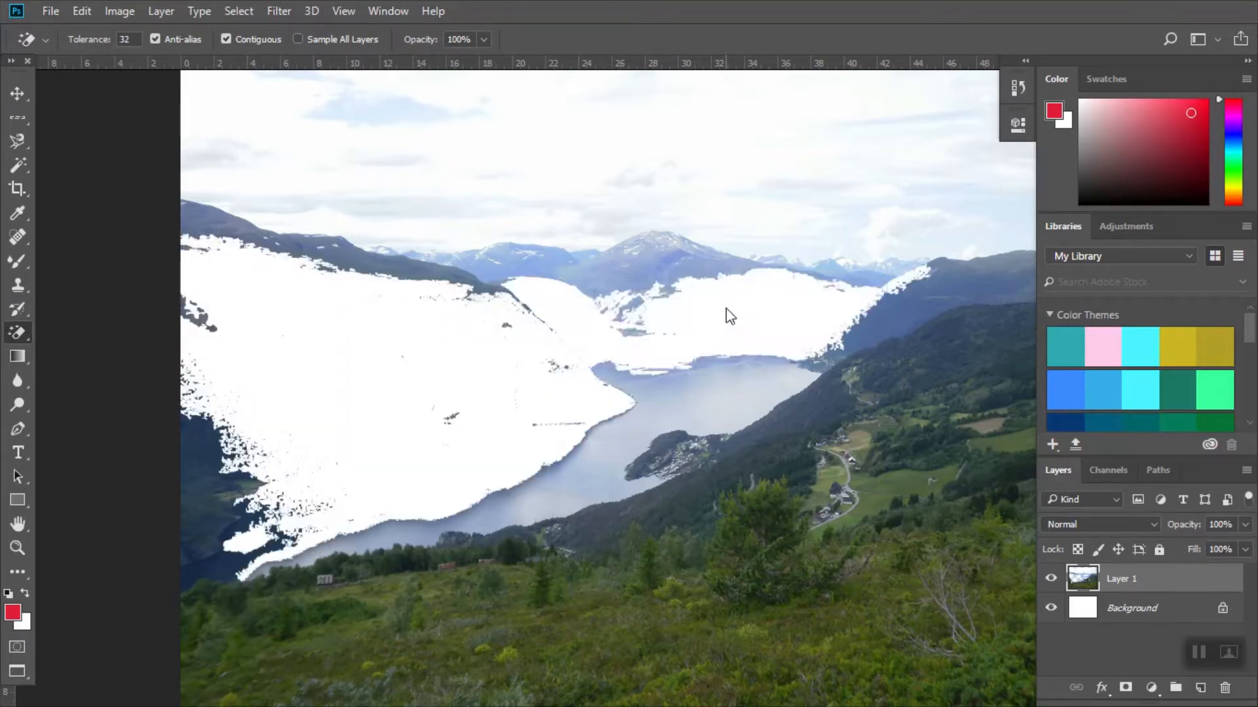
pyautogui.hotkey('ctrl', 'z')
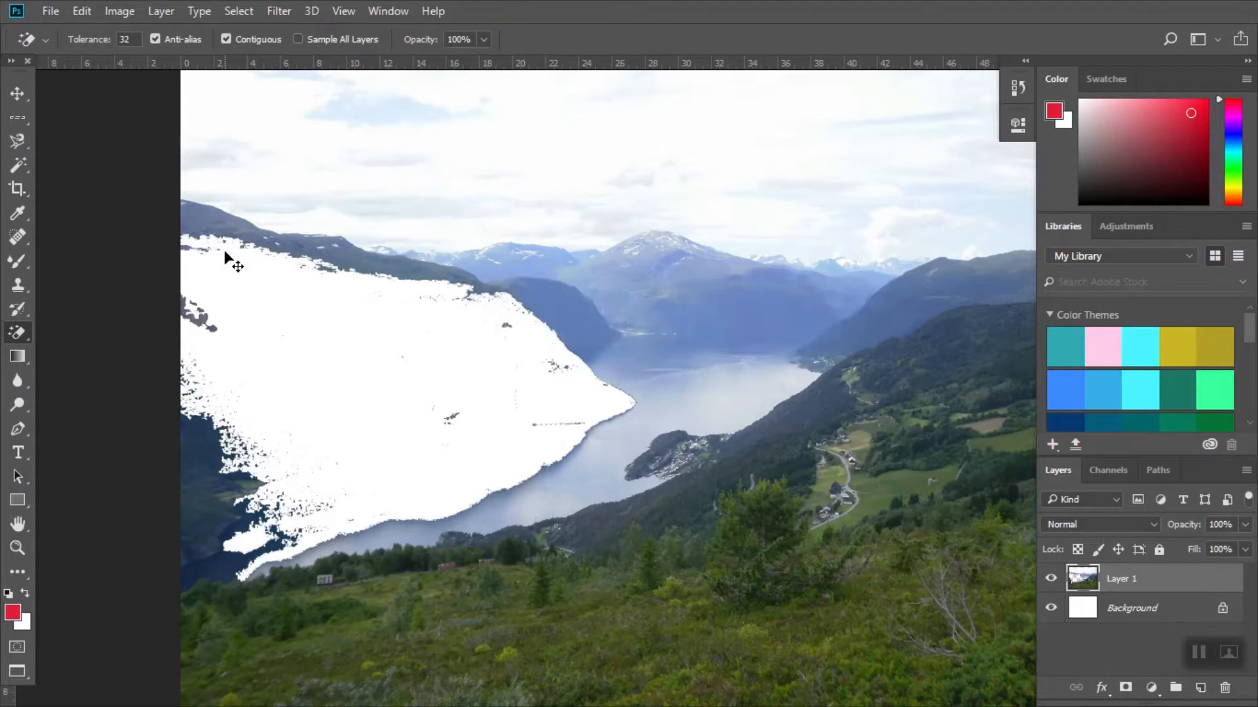
pyautogui.hotkey('ctrl', 'z')
pyautogui.hotkey('ctrl', 'z')
pyautogui.hotkey('ctrl', 'z')
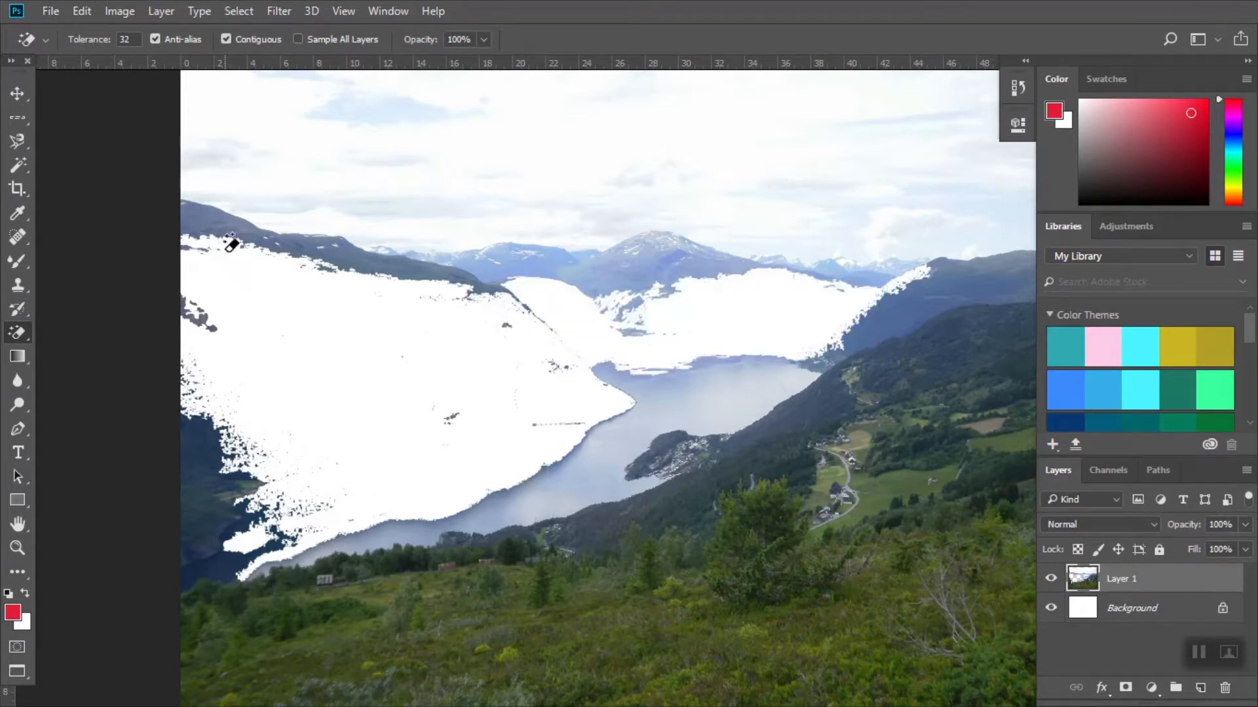
pyautogui.click(93, 9)
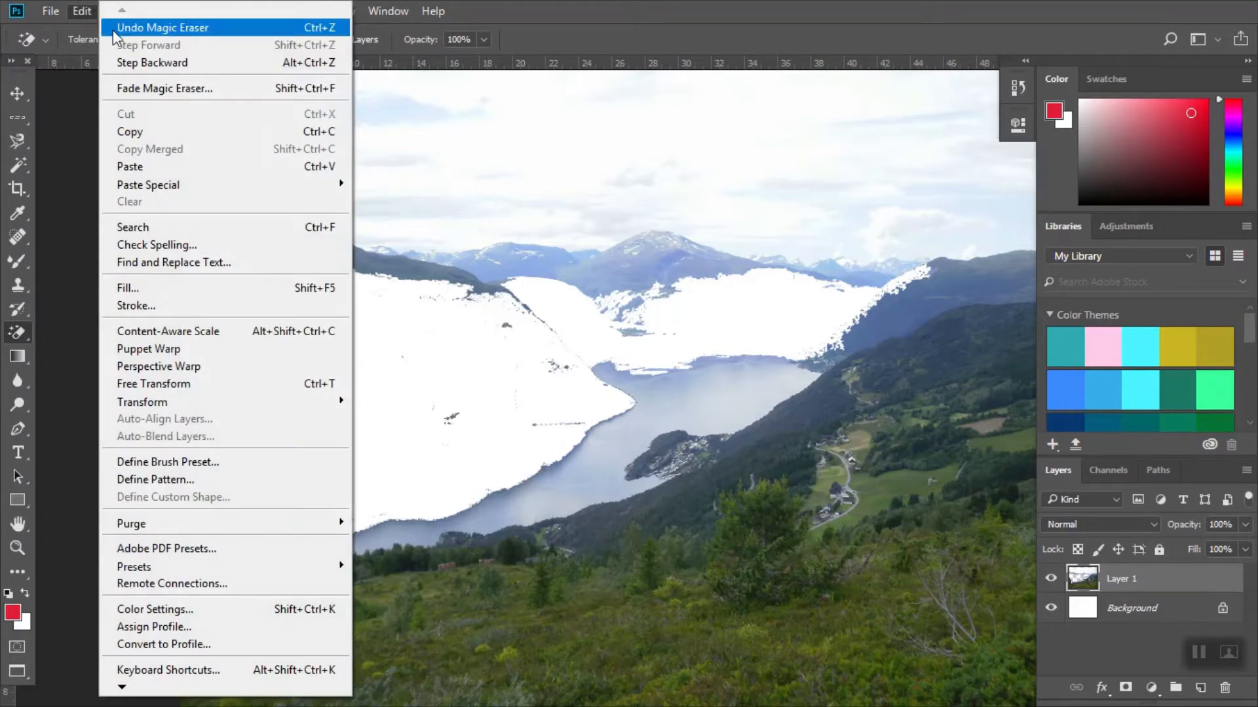
pyautogui.click(112, 30)
pyautogui.click(82, 10)
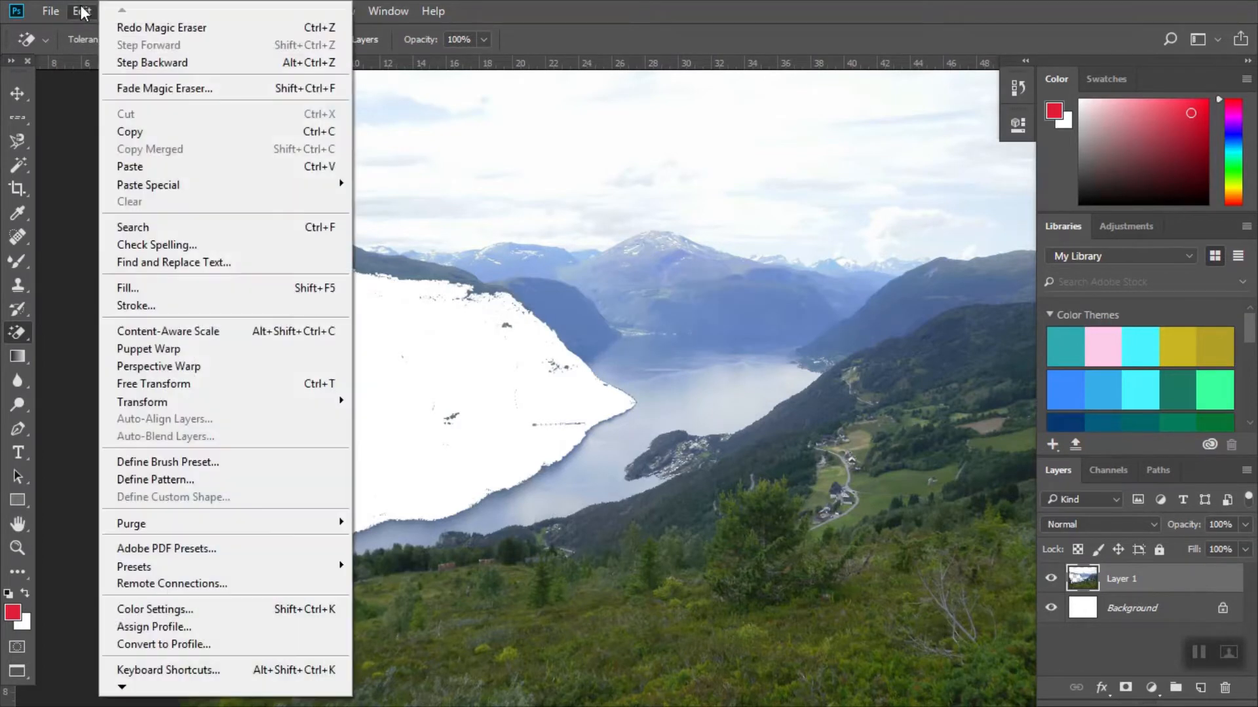
pyautogui.click(134, 63)
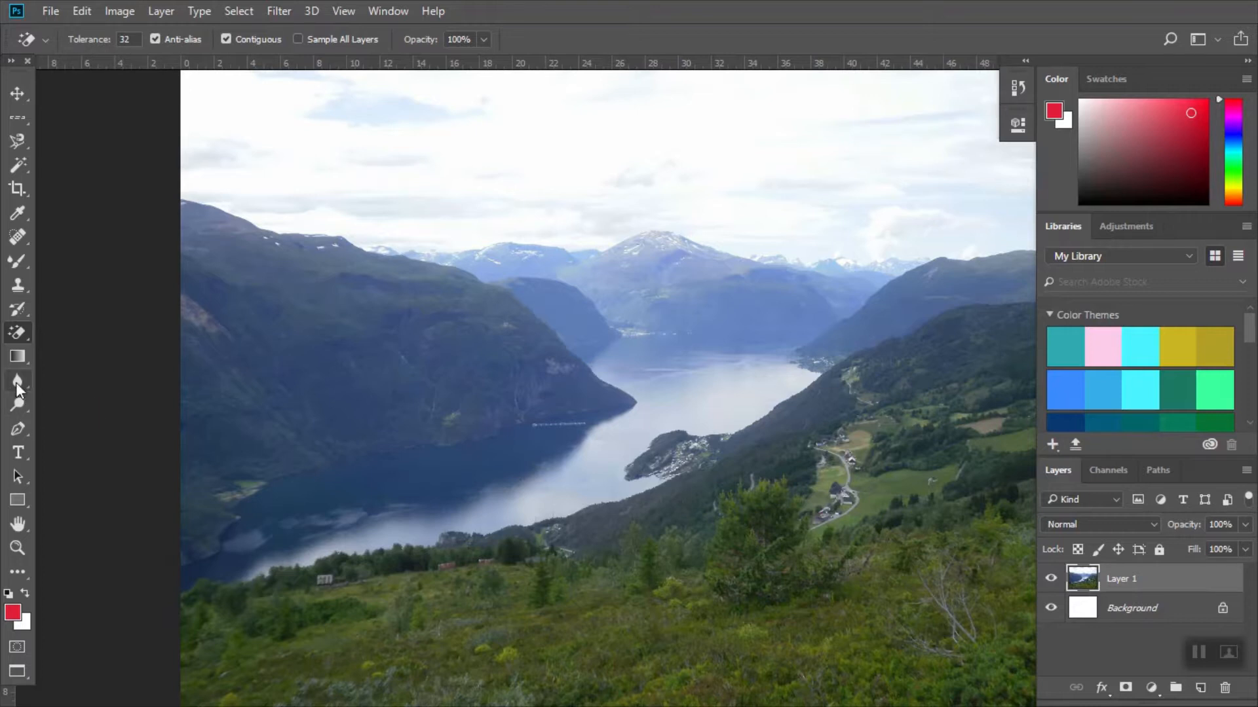
# Step: Try a red-to-white linear gradient with the Gradient tool from the dark left mountain to the right hillside, and undo it
pyautogui.click(25, 363)
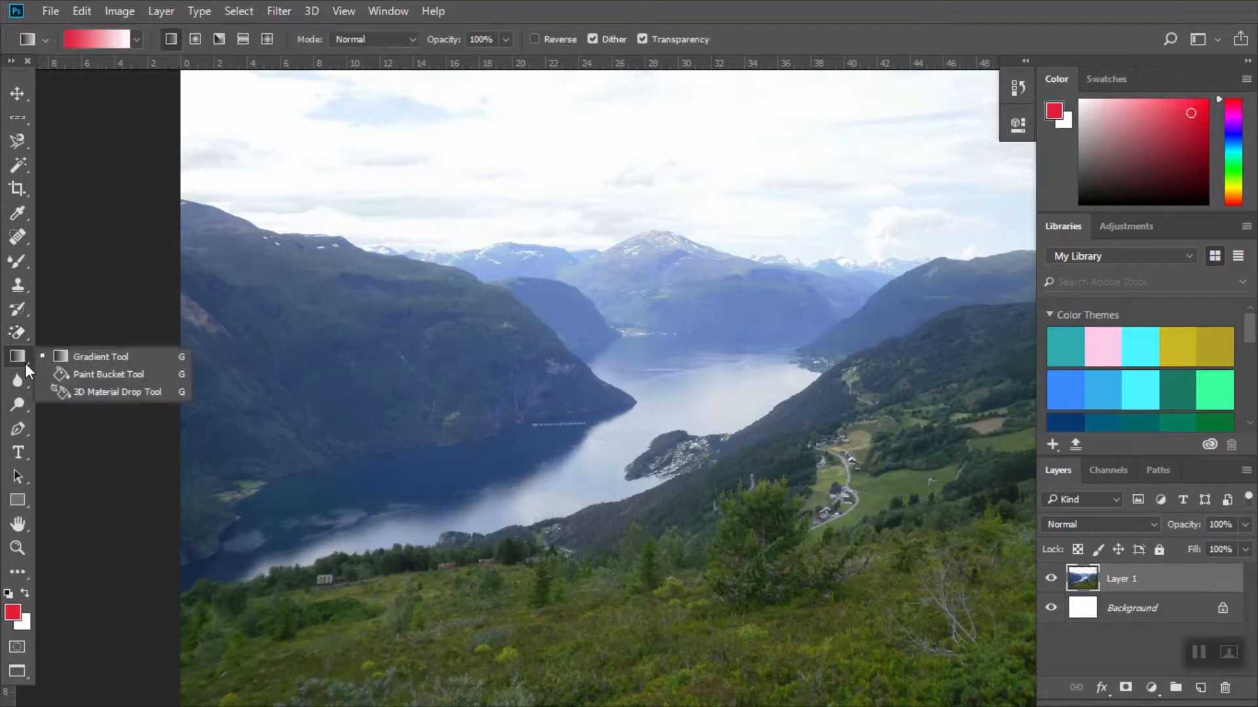
pyautogui.click(68, 361)
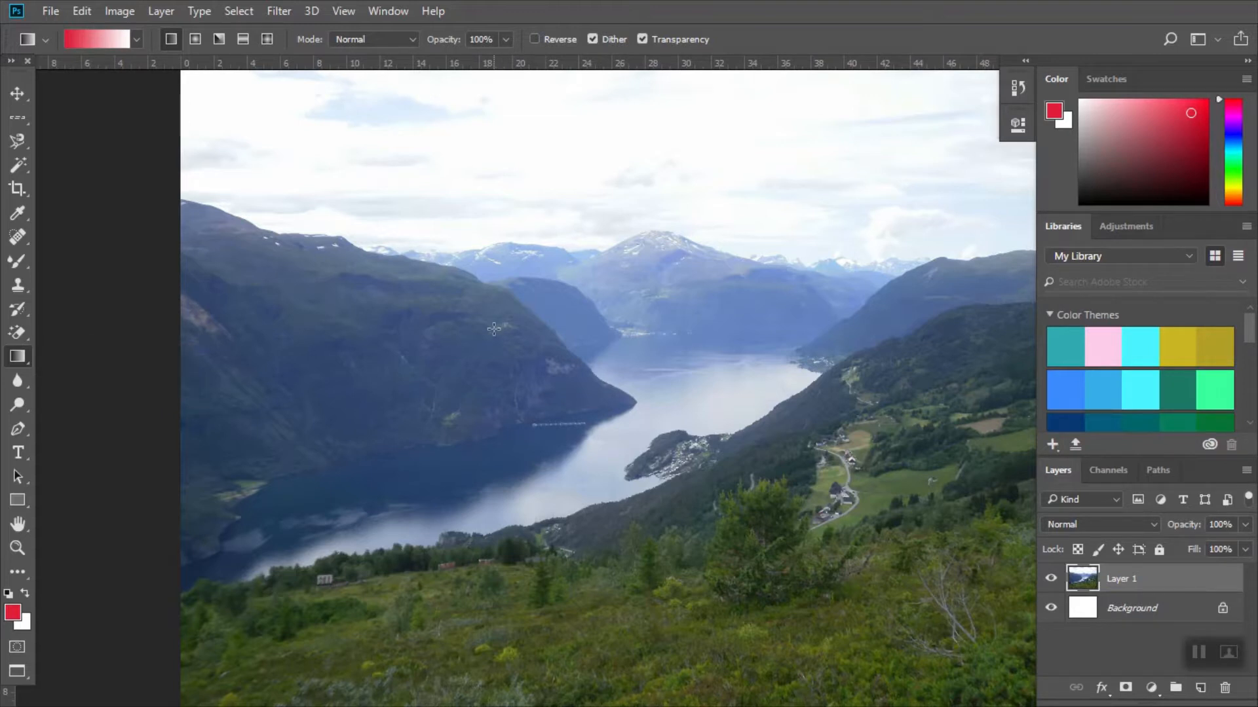
pyautogui.moveTo(298, 317); pyautogui.dragTo(972, 442)
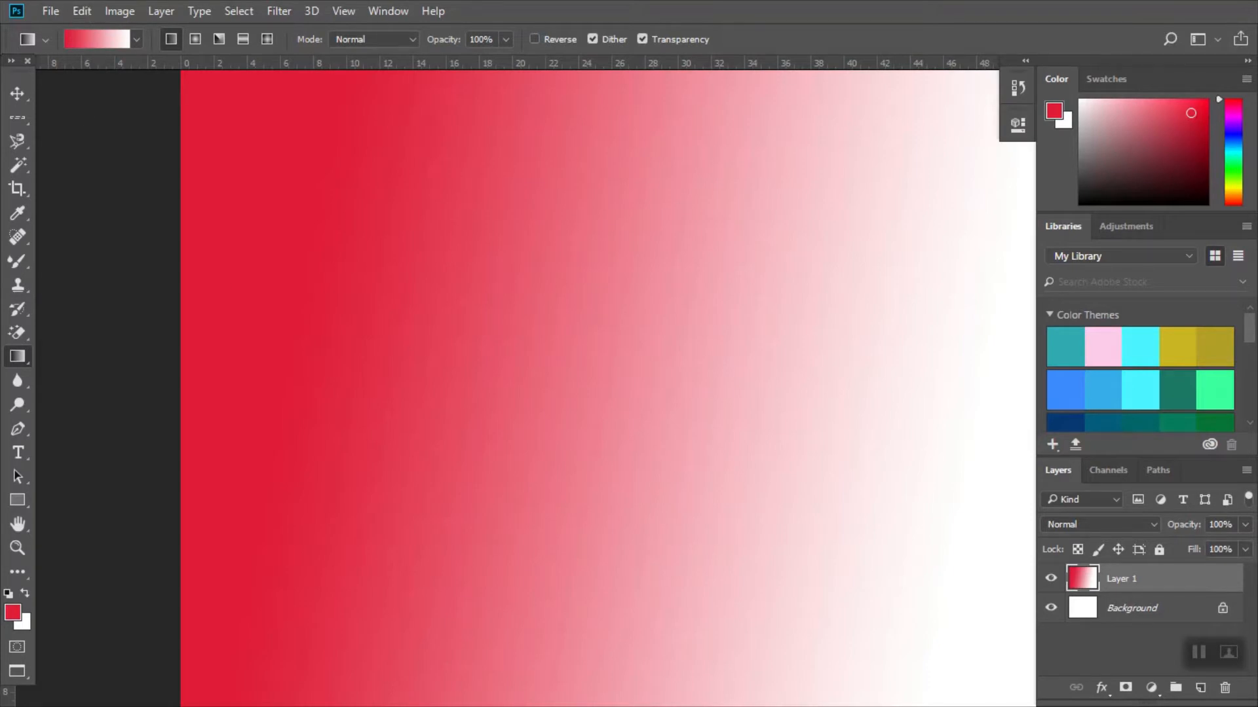
pyautogui.hotkey('ctrl', 'z')
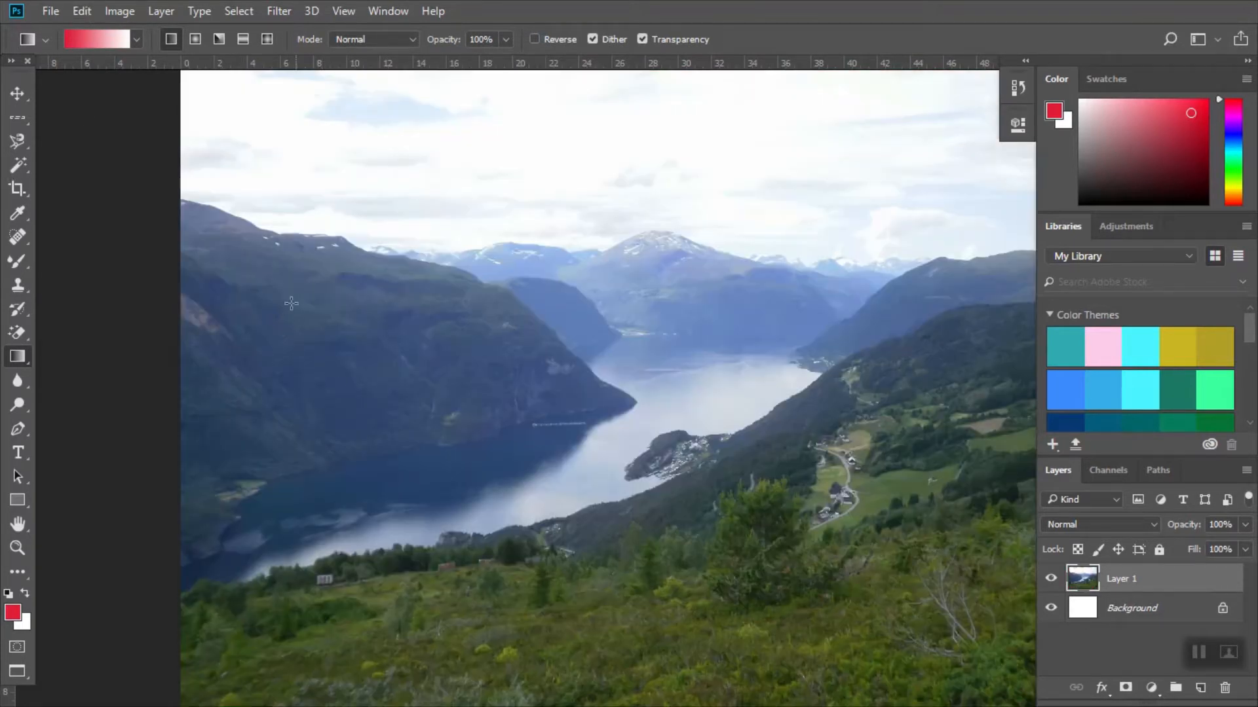
# Step: Try a second red-to-white linear gradient across the photo, undo it, and look at the available gradient presets
pyautogui.moveTo(283, 300); pyautogui.dragTo(900, 392)
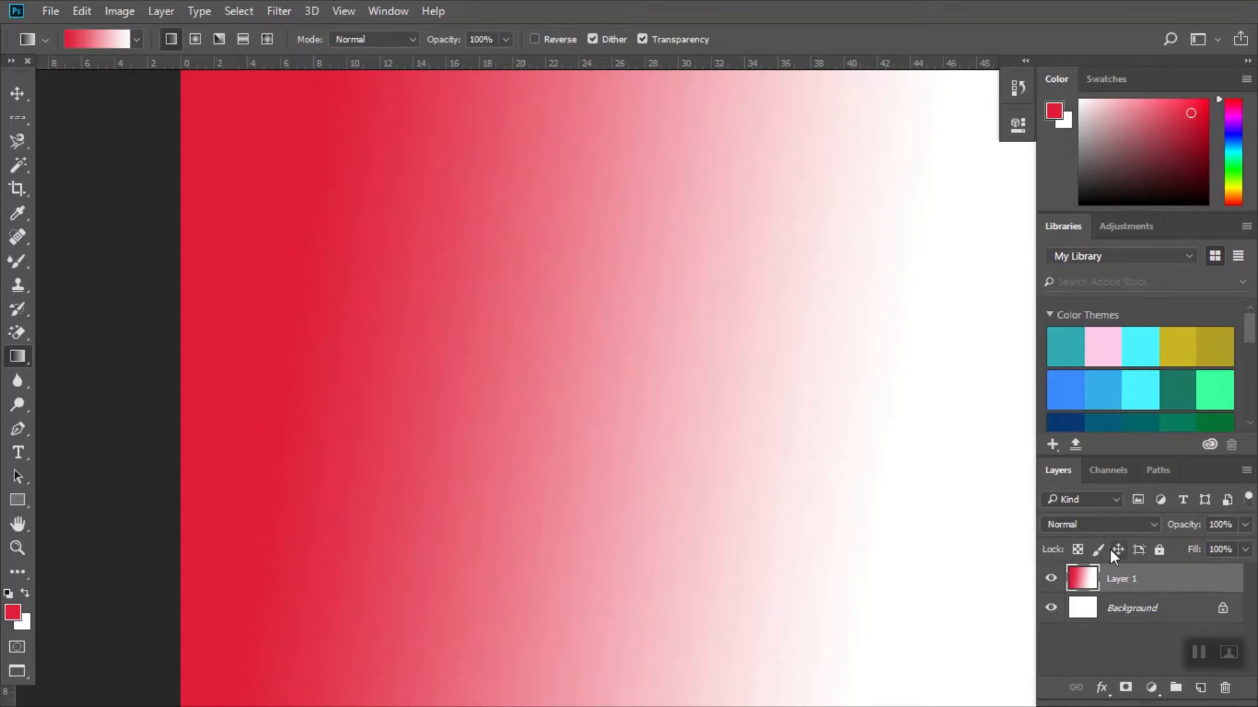
pyautogui.click(1114, 525)
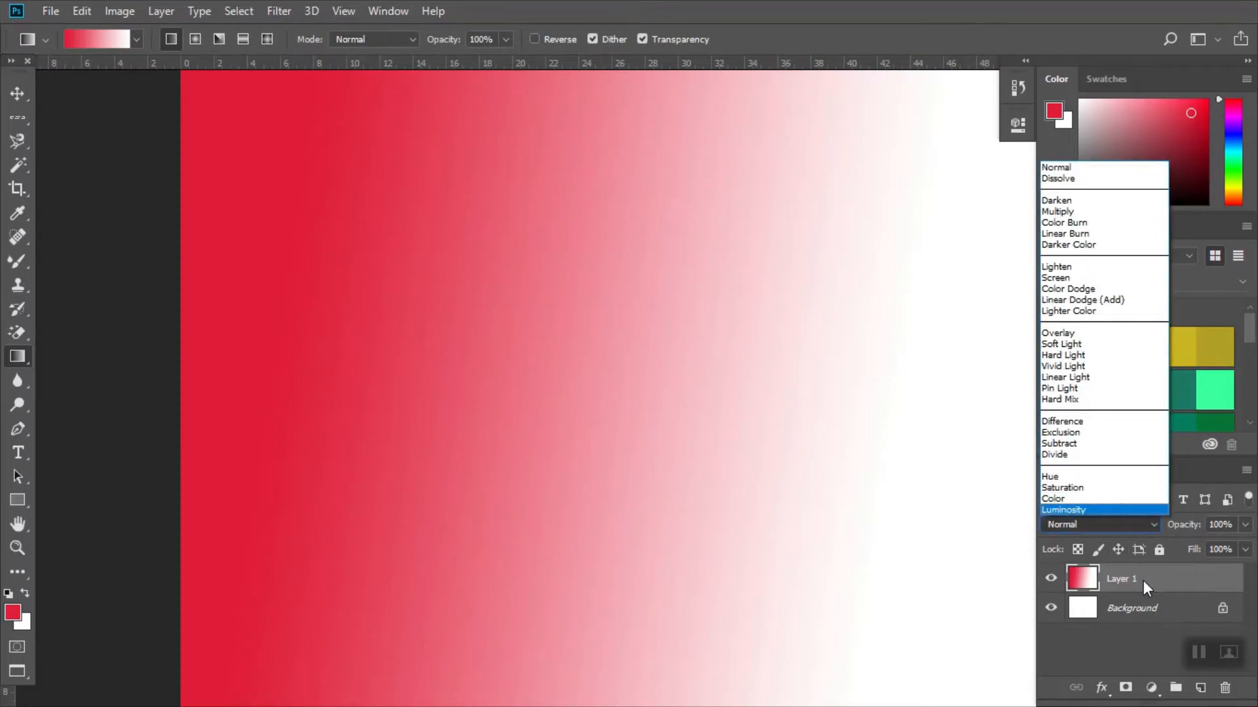
pyautogui.click(82, 11)
pyautogui.click(131, 60)
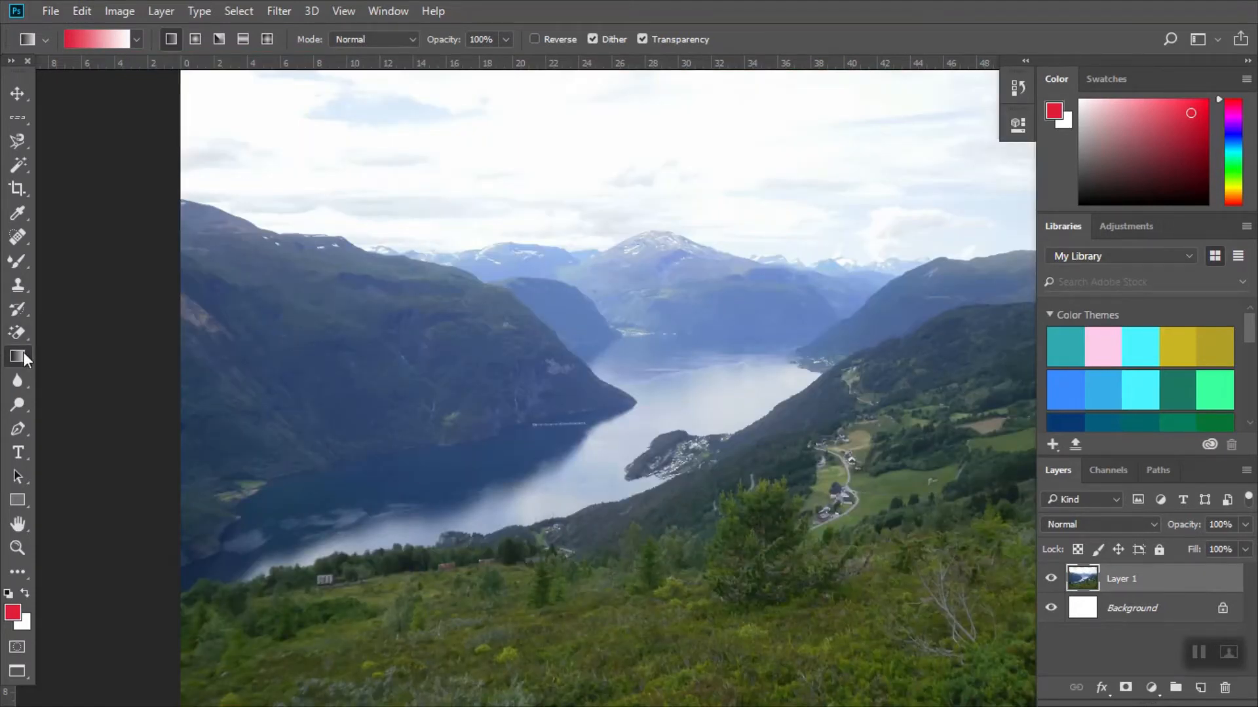
pyautogui.click(136, 40)
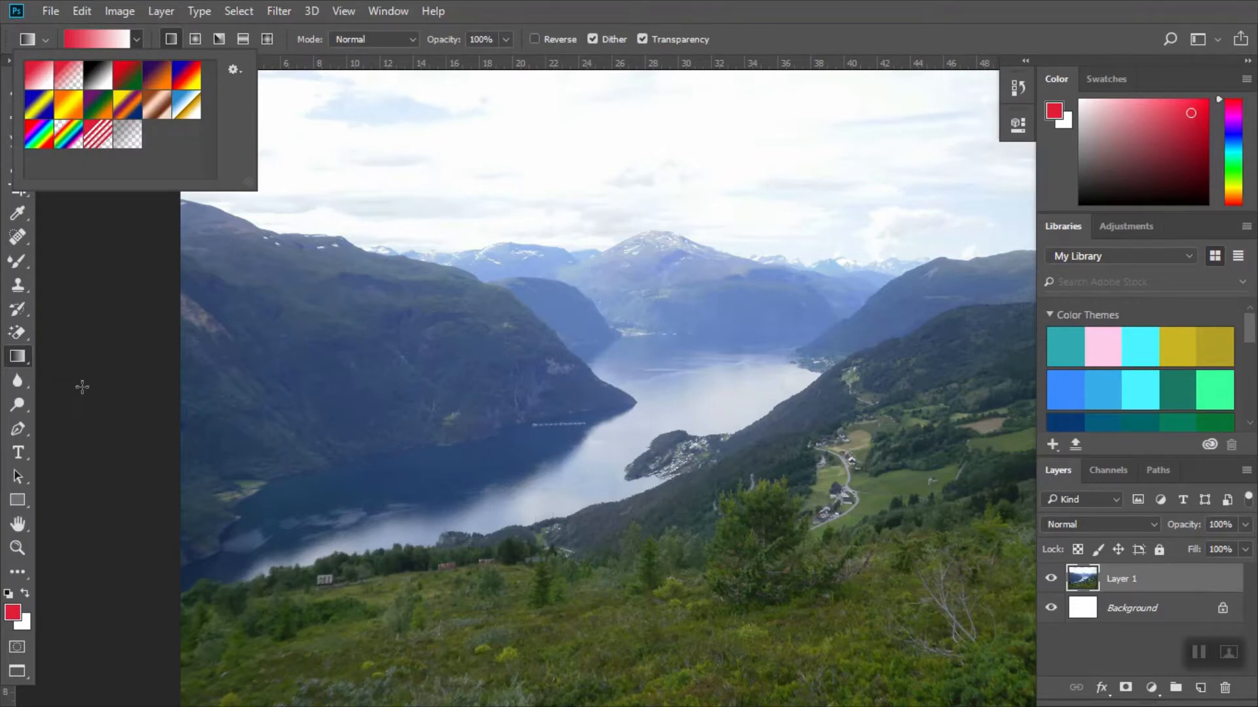
pyautogui.click(131, 358)
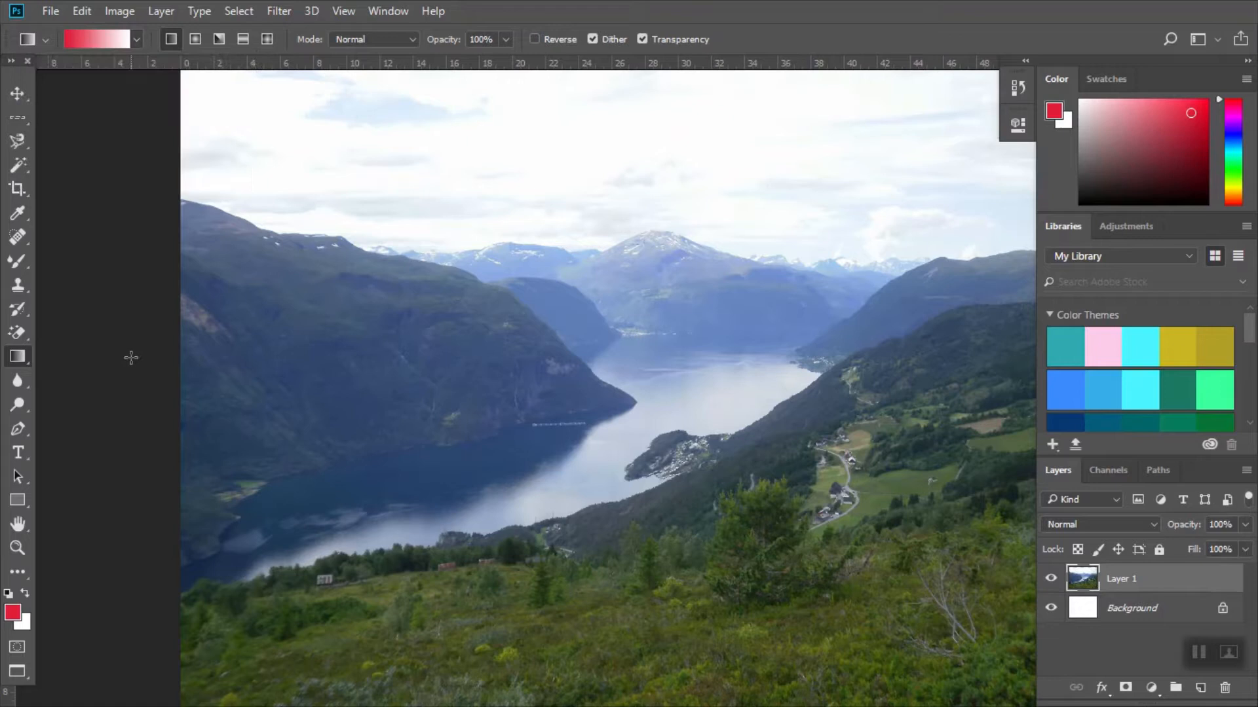
# Step: Try filling the dark left mountain and the sky with red using the Paint Bucket, and undo both fills
pyautogui.click(25, 363)
pyautogui.click(68, 376)
pyautogui.click(367, 280)
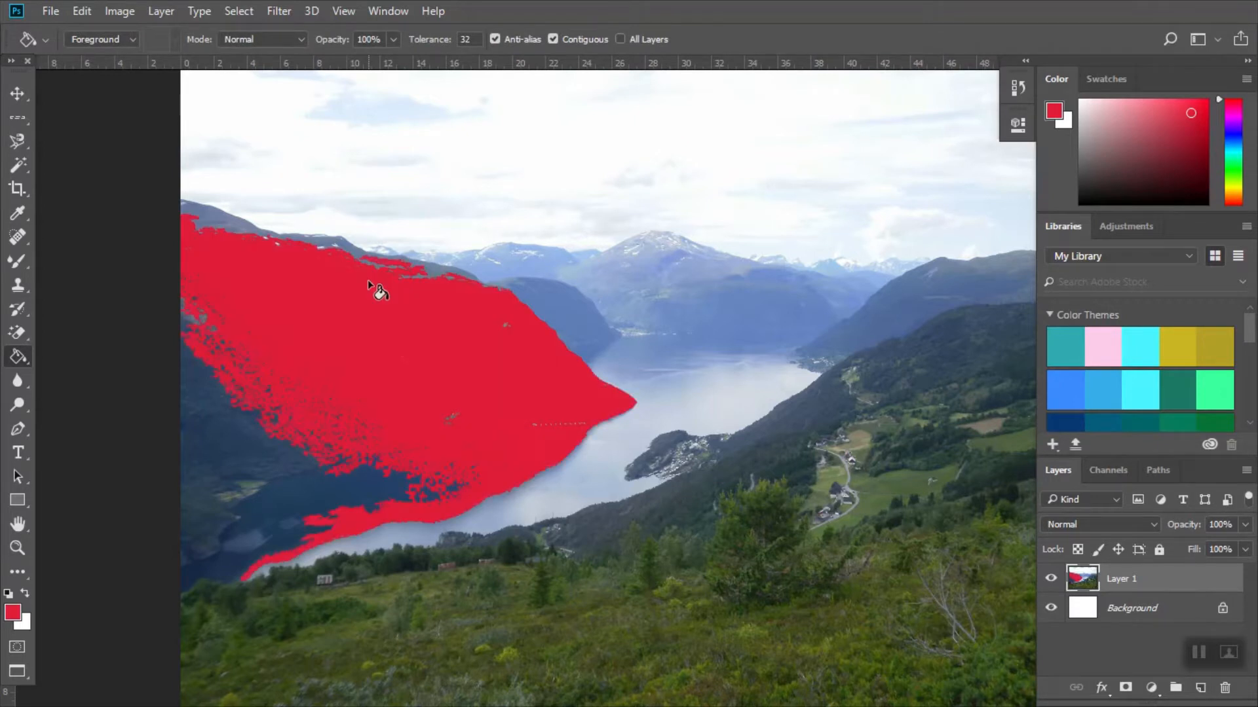
pyautogui.click(609, 198)
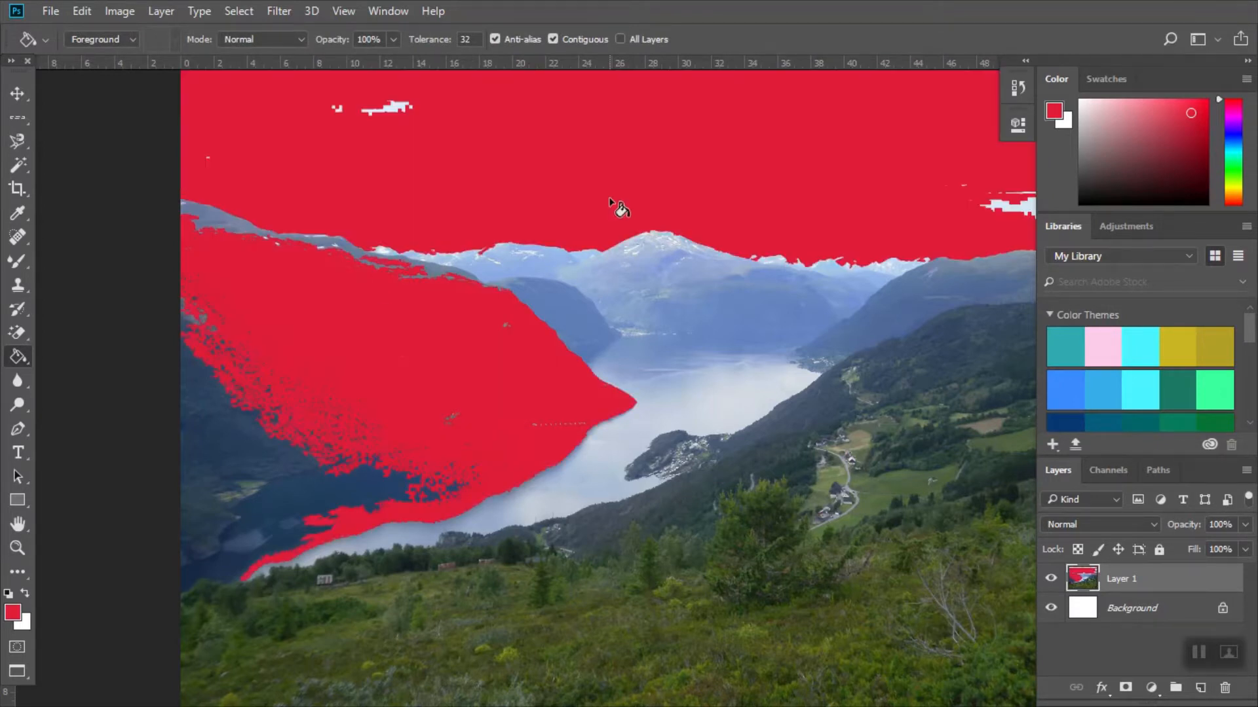
pyautogui.click(81, 12)
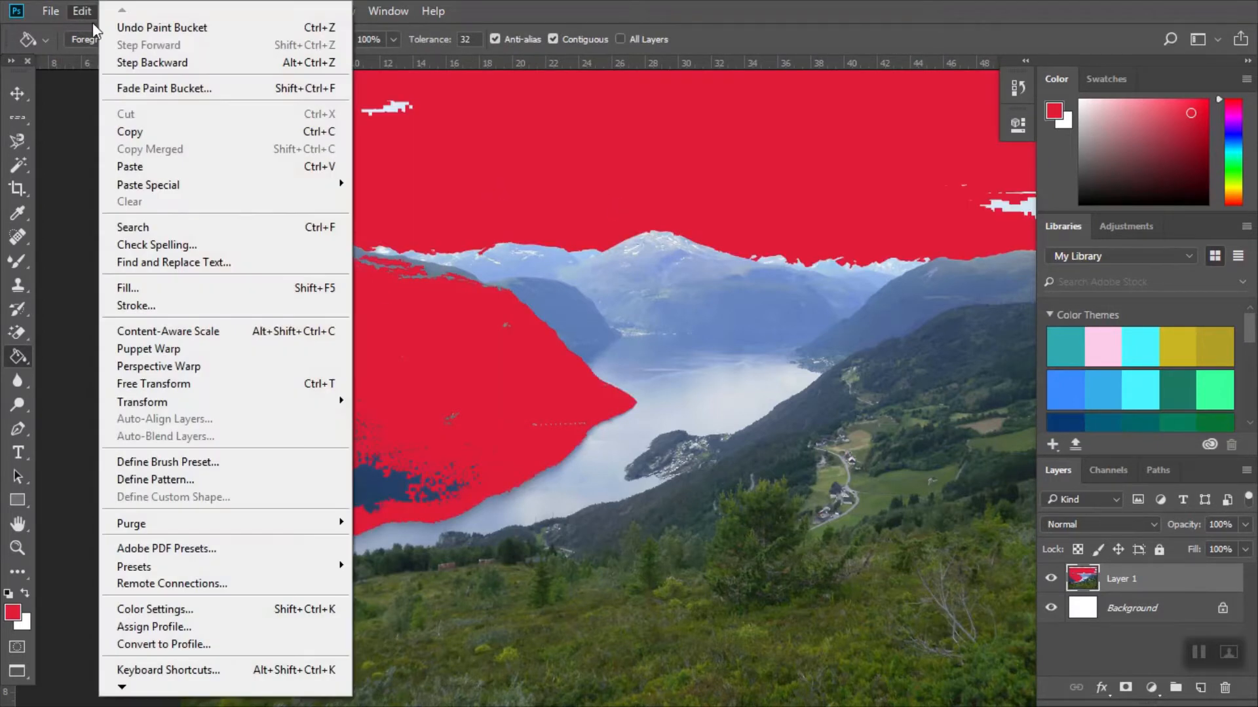
pyautogui.click(104, 24)
pyautogui.click(93, 9)
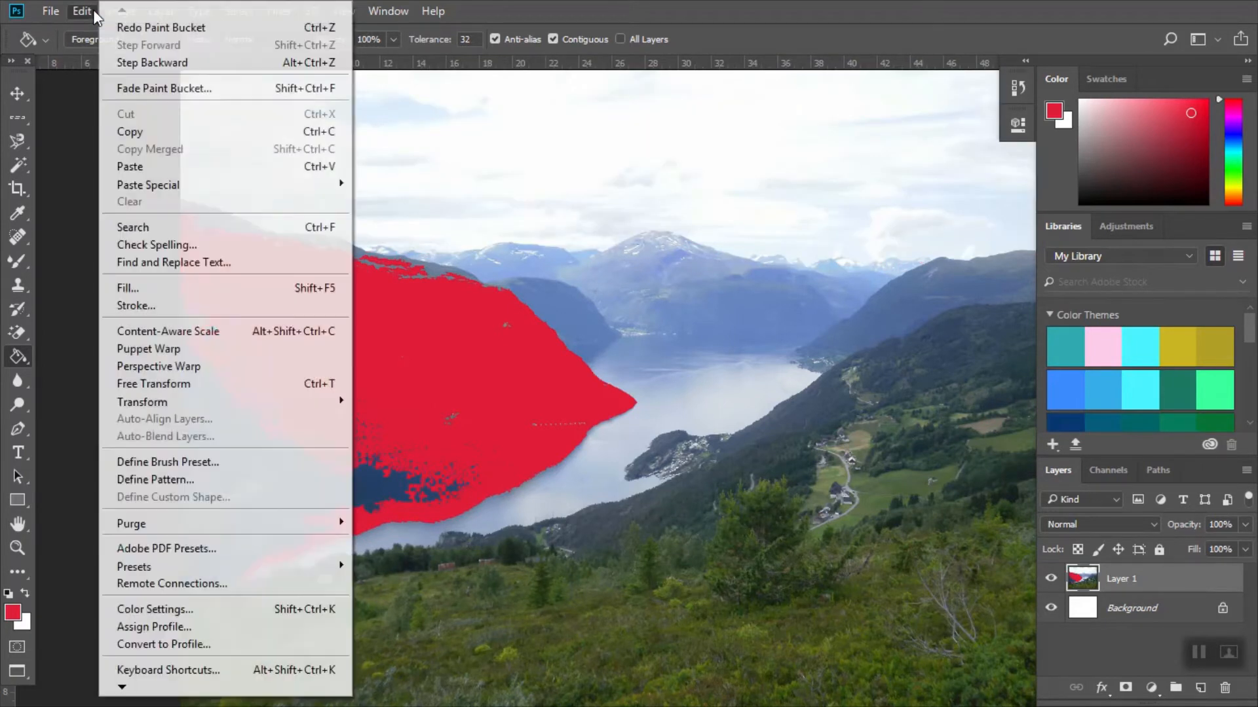
pyautogui.click(122, 61)
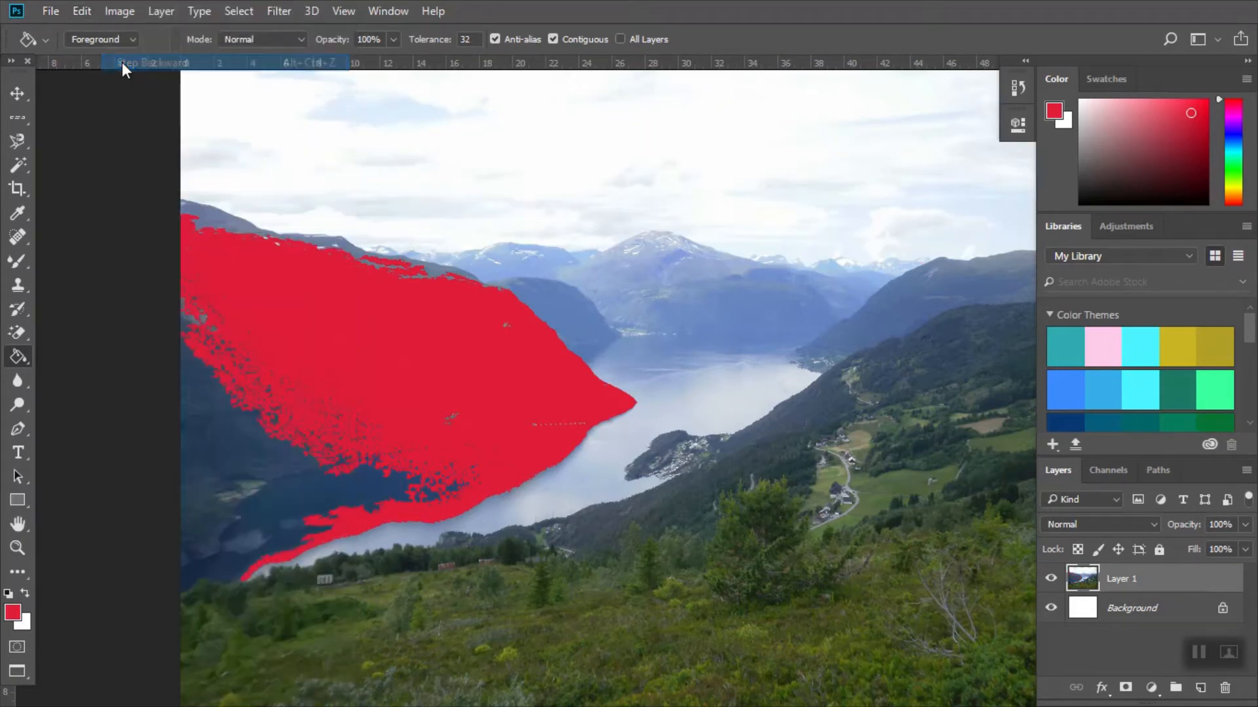
# Step: Blur part of the dark left mountain slope with the Blur tool at a brush size of 114 px
pyautogui.click(17, 381)
pyautogui.click(79, 381)
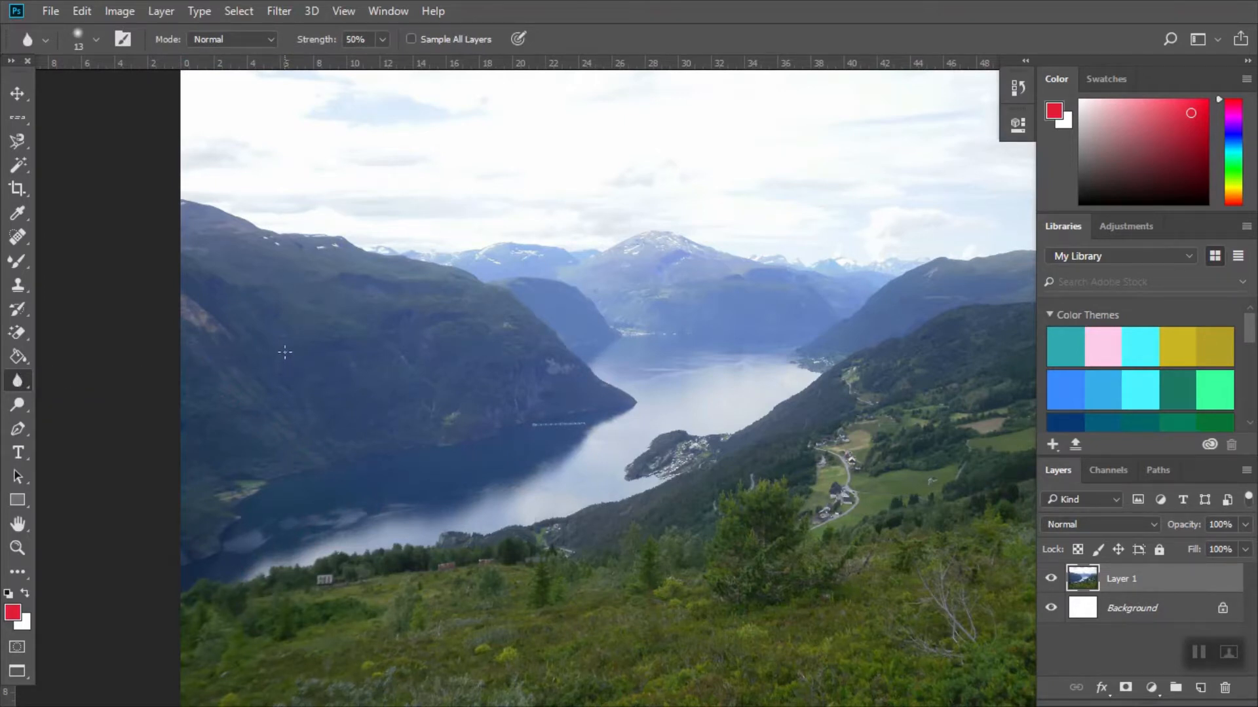
pyautogui.click(94, 39)
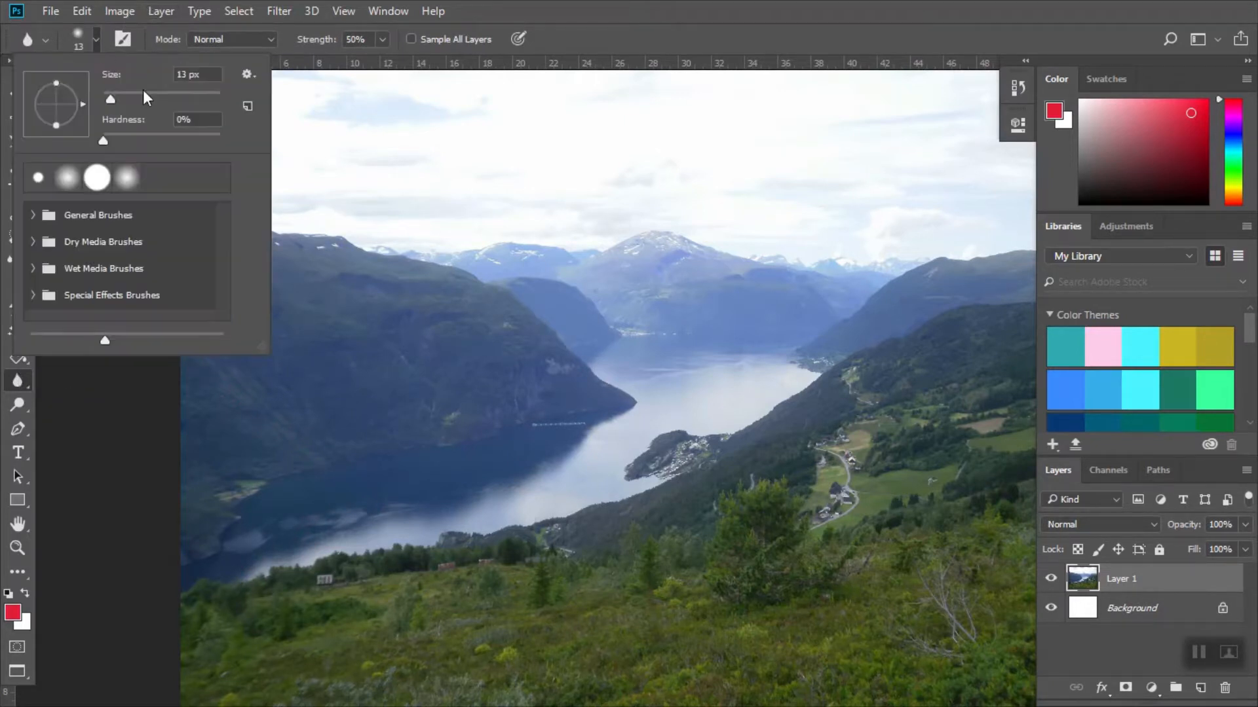
pyautogui.click(167, 96)
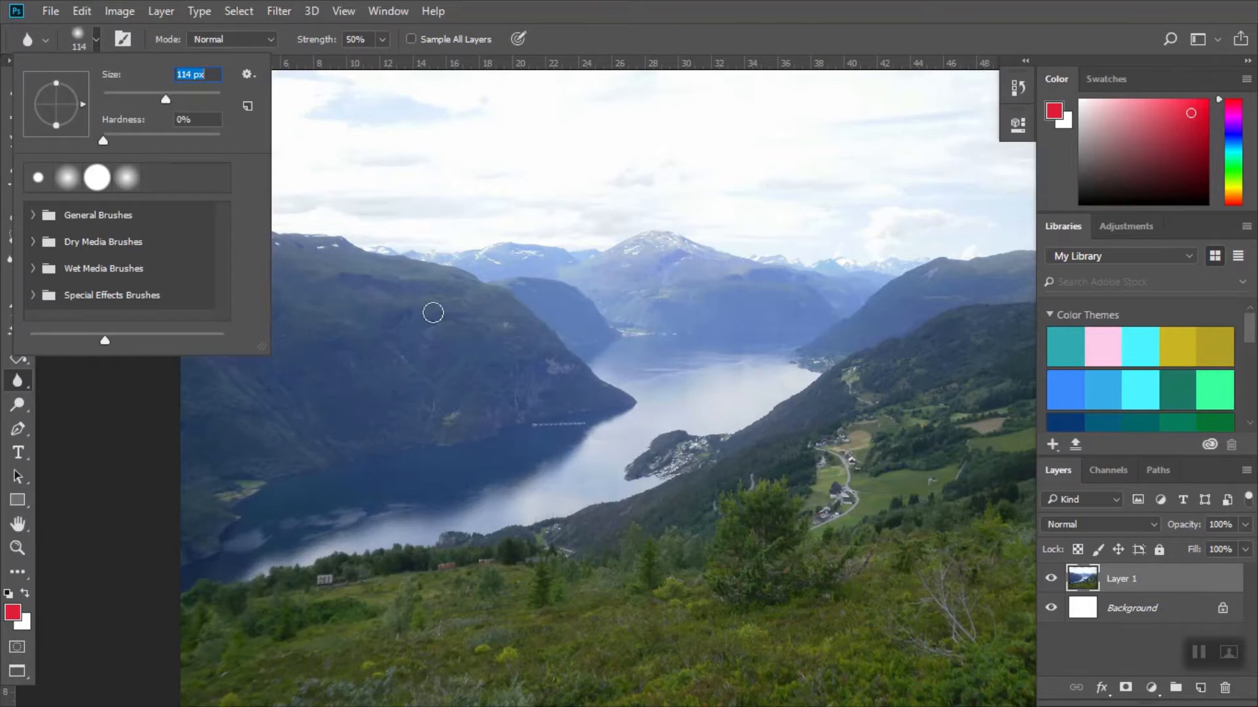
pyautogui.moveTo(432, 312); pyautogui.dragTo(490, 344)
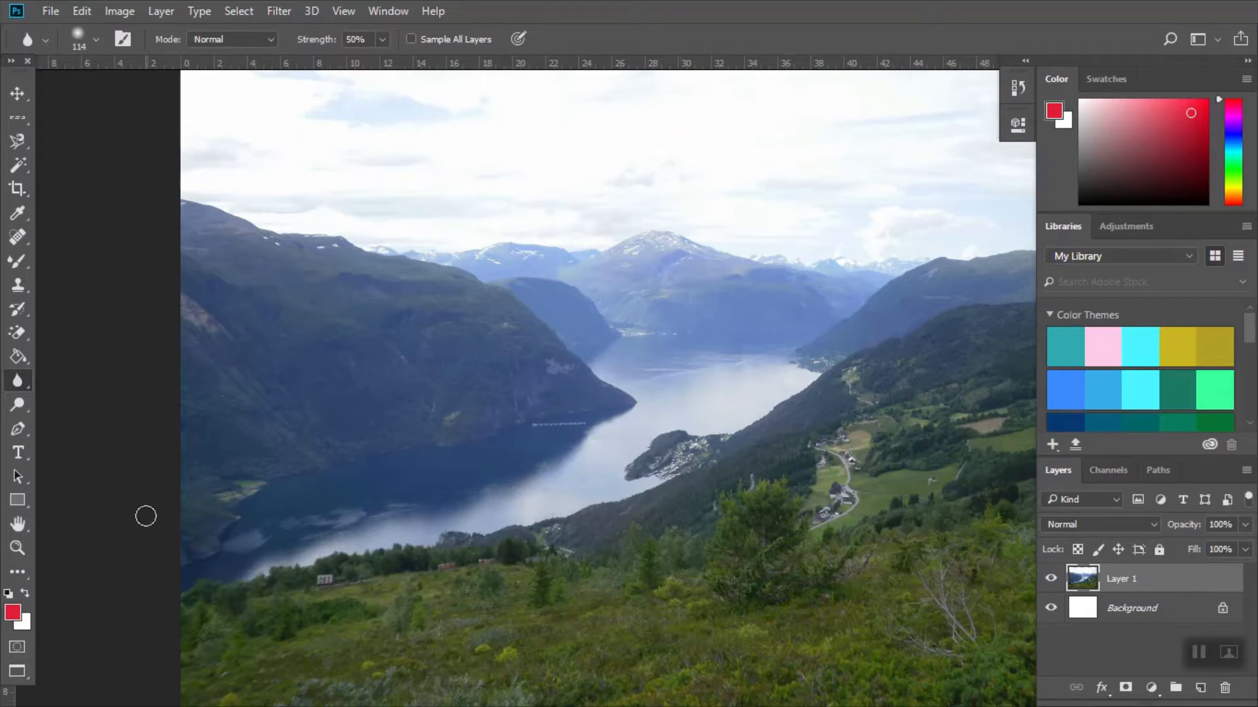
# Step: Lighten diagonal streaks across the left mountain and the water with the Dodge tool at 65 px, Midtones range and 50% exposure
pyautogui.rightClick(26, 379)
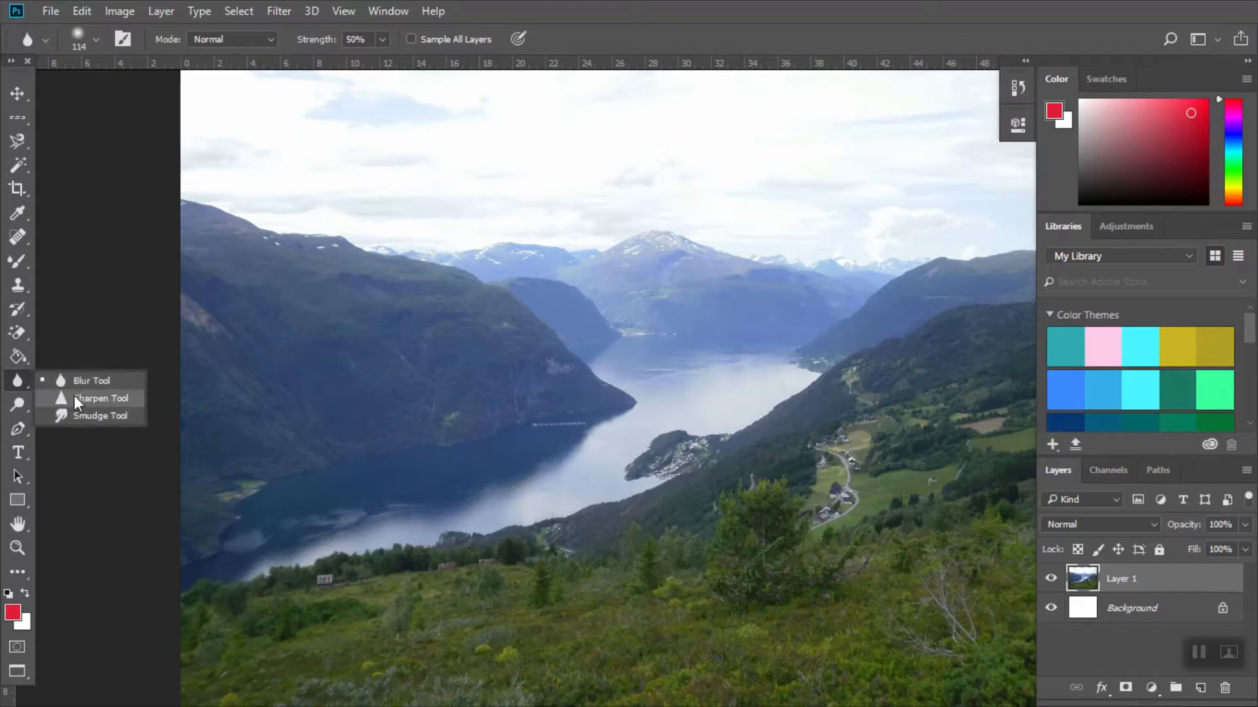
pyautogui.click(22, 407)
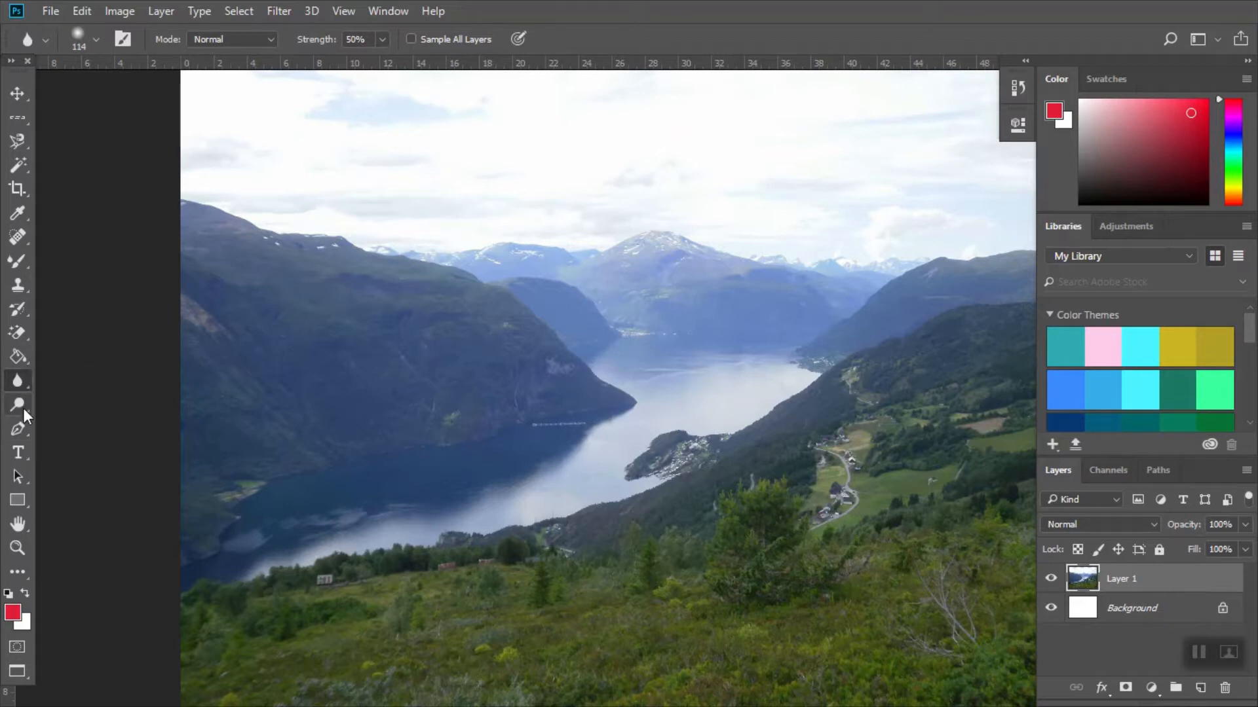
pyautogui.click(22, 407)
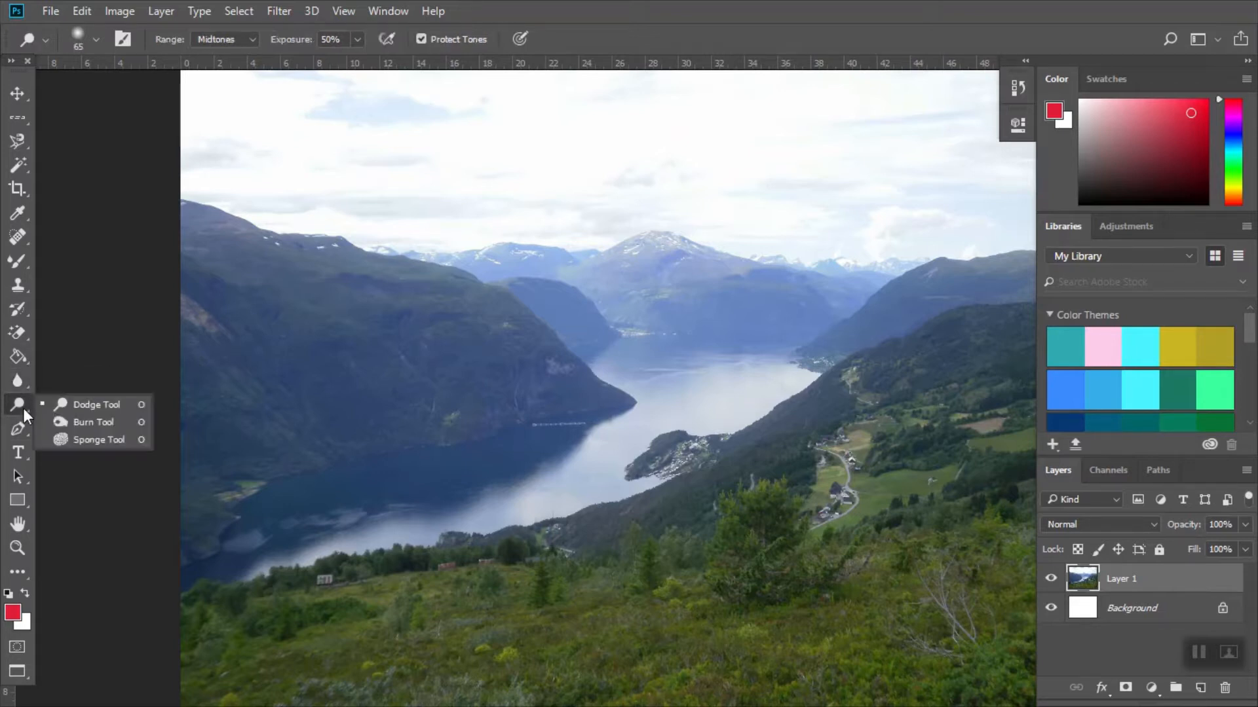
pyautogui.click(79, 407)
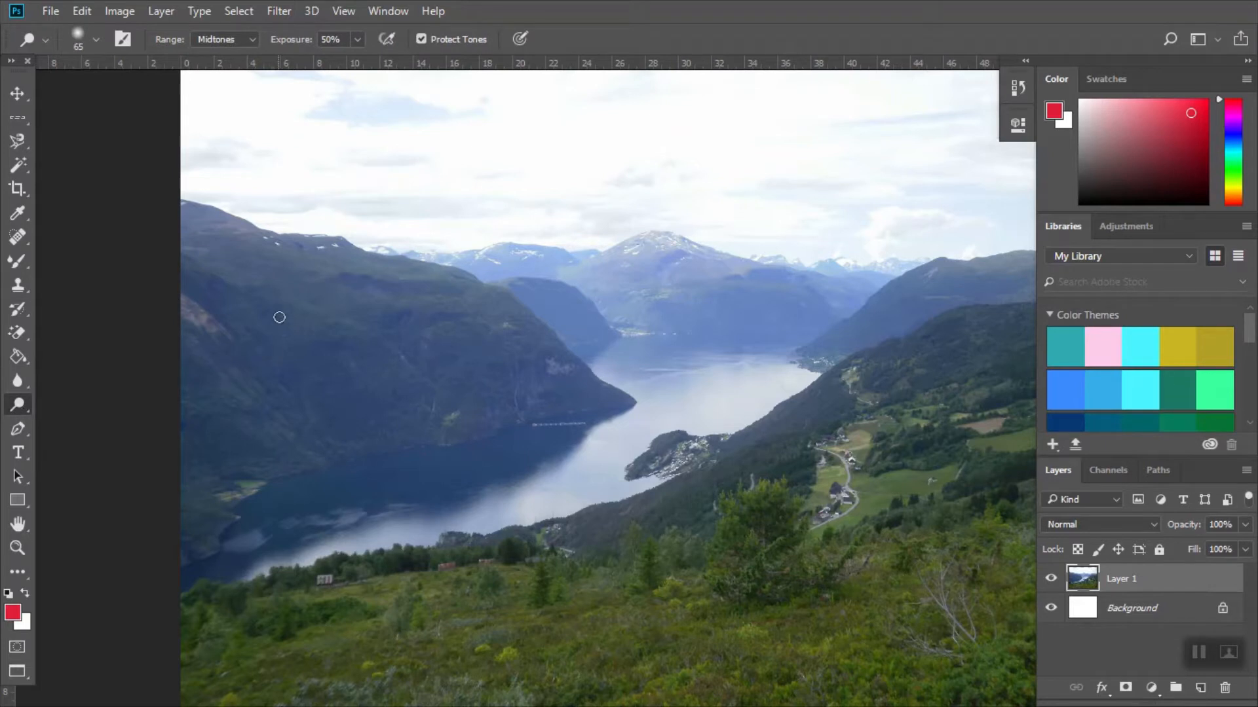
pyautogui.moveTo(333, 409)
pyautogui.mouseDown()
pyautogui.moveTo(247, 301)
pyautogui.moveTo(250, 338)
pyautogui.moveTo(315, 306)
pyautogui.moveTo(540, 529)
pyautogui.moveTo(410, 343)
pyautogui.moveTo(491, 566)
pyautogui.moveTo(310, 276)
pyautogui.moveTo(419, 380)
pyautogui.moveTo(382, 441)
pyautogui.moveTo(317, 384)
pyautogui.moveTo(270, 392)
pyautogui.moveTo(230, 327)
pyautogui.mouseUp()
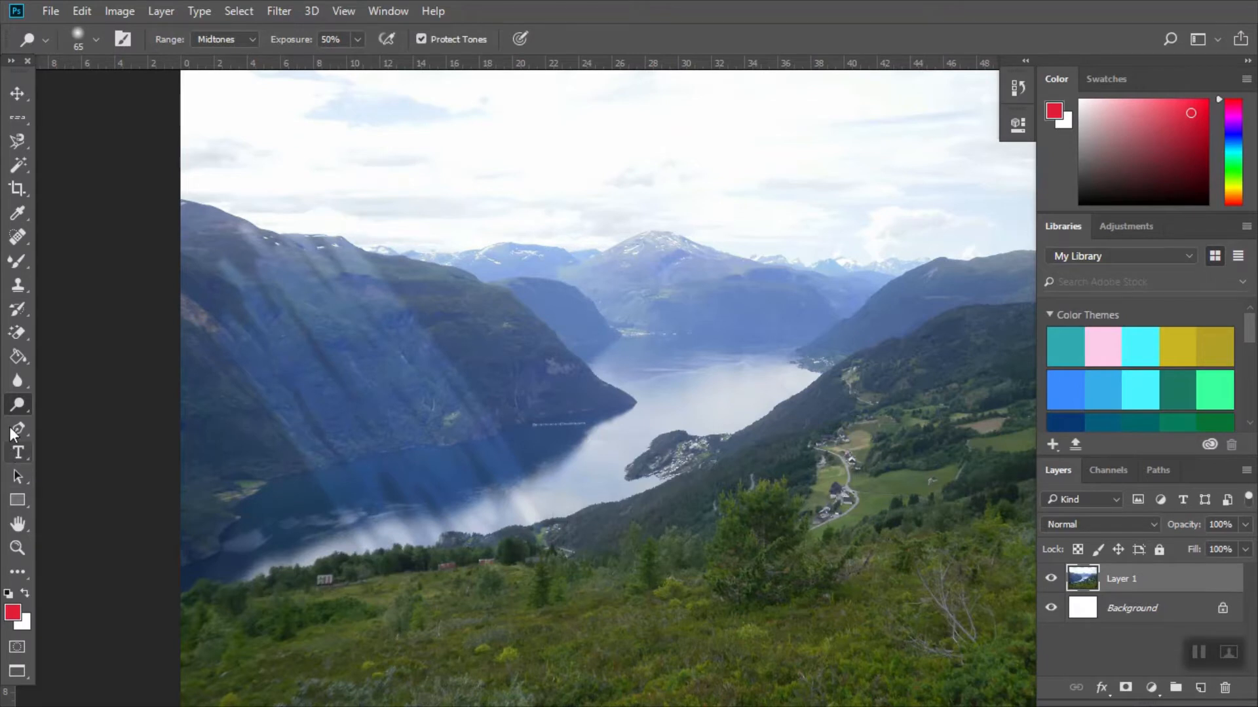
# Step: Try darkening diagonal streaks across the left mountain and water with the Burn tool at 50% exposure, and undo the burning
pyautogui.rightClick(25, 403)
pyautogui.click(69, 427)
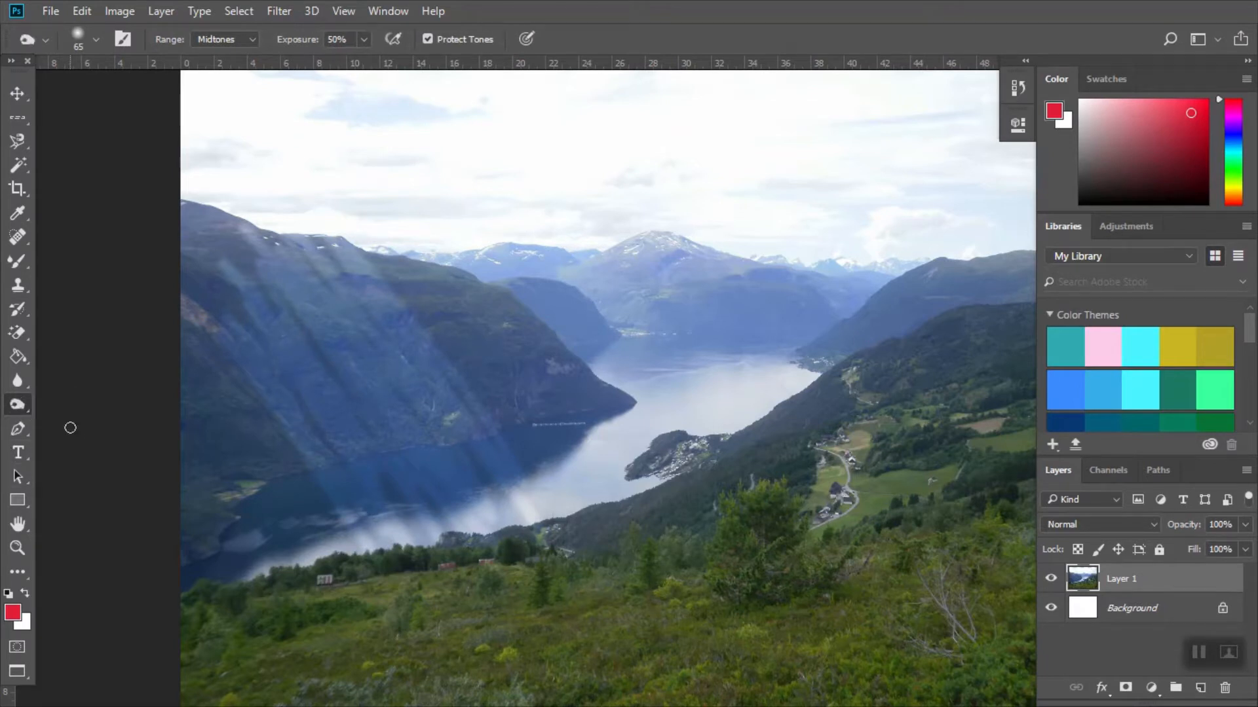
pyautogui.moveTo(341, 272)
pyautogui.mouseDown()
pyautogui.moveTo(524, 616)
pyautogui.moveTo(441, 576)
pyautogui.moveTo(251, 337)
pyautogui.moveTo(393, 528)
pyautogui.moveTo(389, 115)
pyautogui.moveTo(510, 436)
pyautogui.mouseUp()
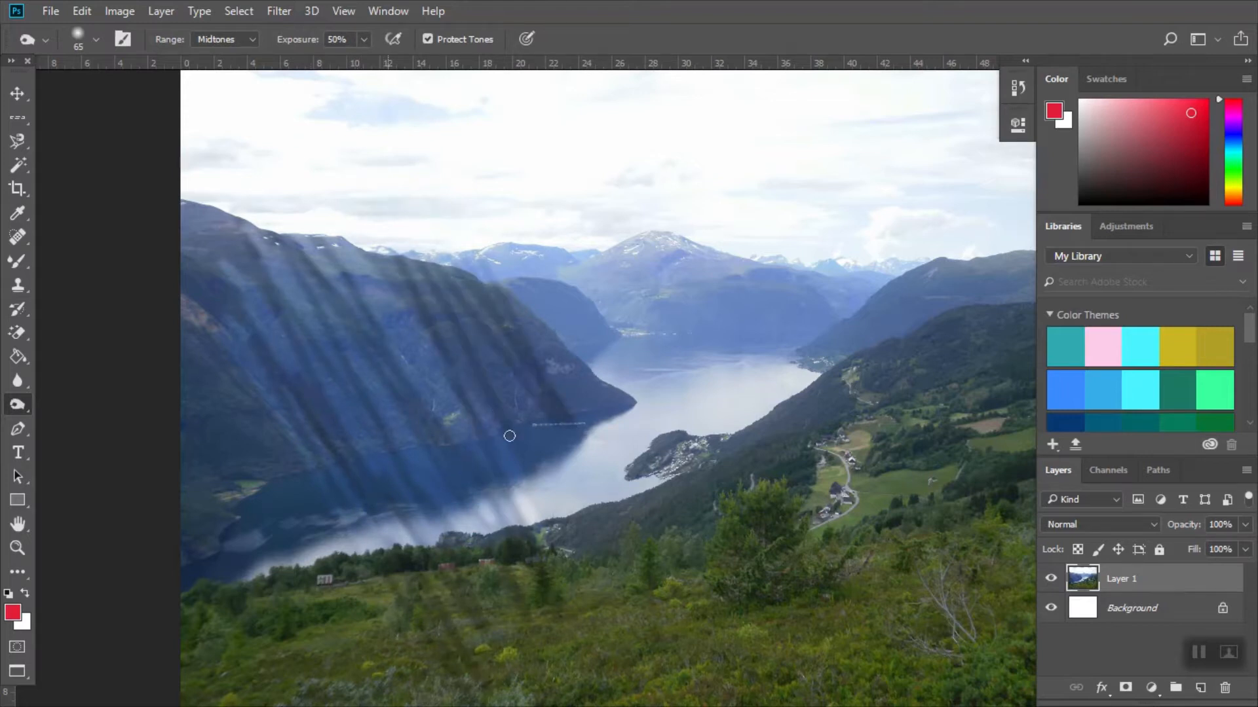
pyautogui.hotkey('ctrl', 'z')
pyautogui.hotkey('ctrl', 'z')
pyautogui.hotkey('ctrl', 'z')
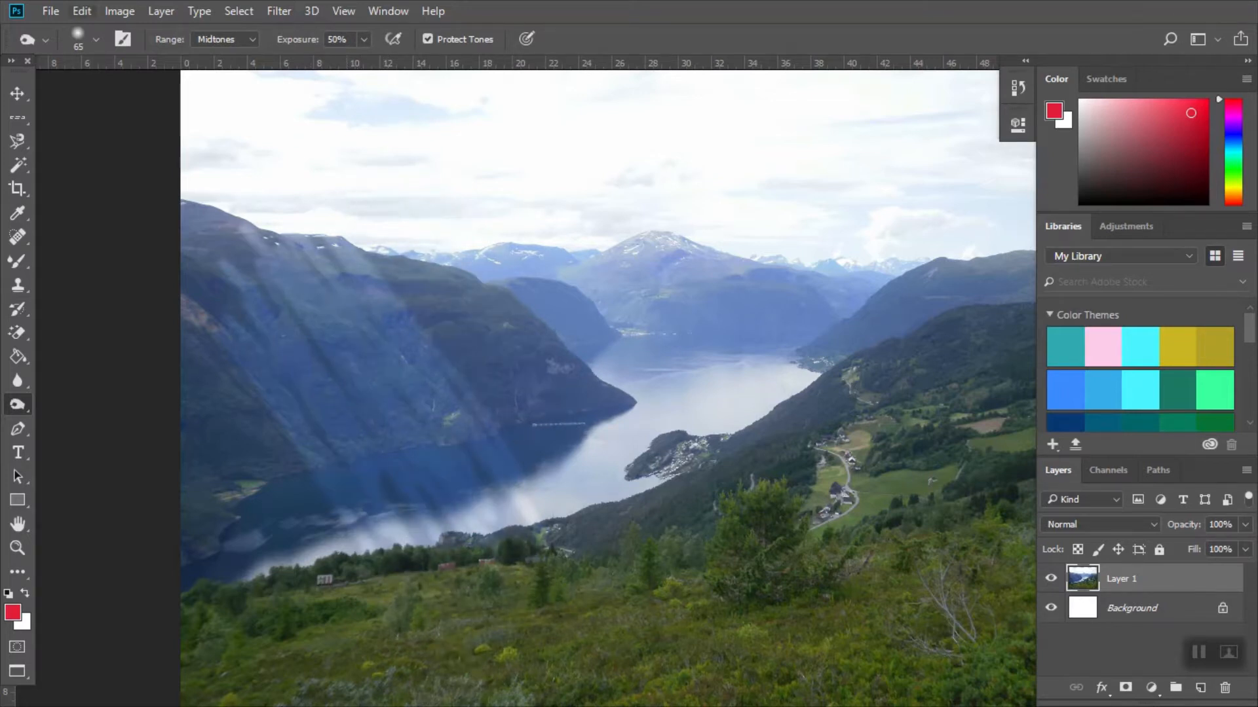
pyautogui.click(85, 3)
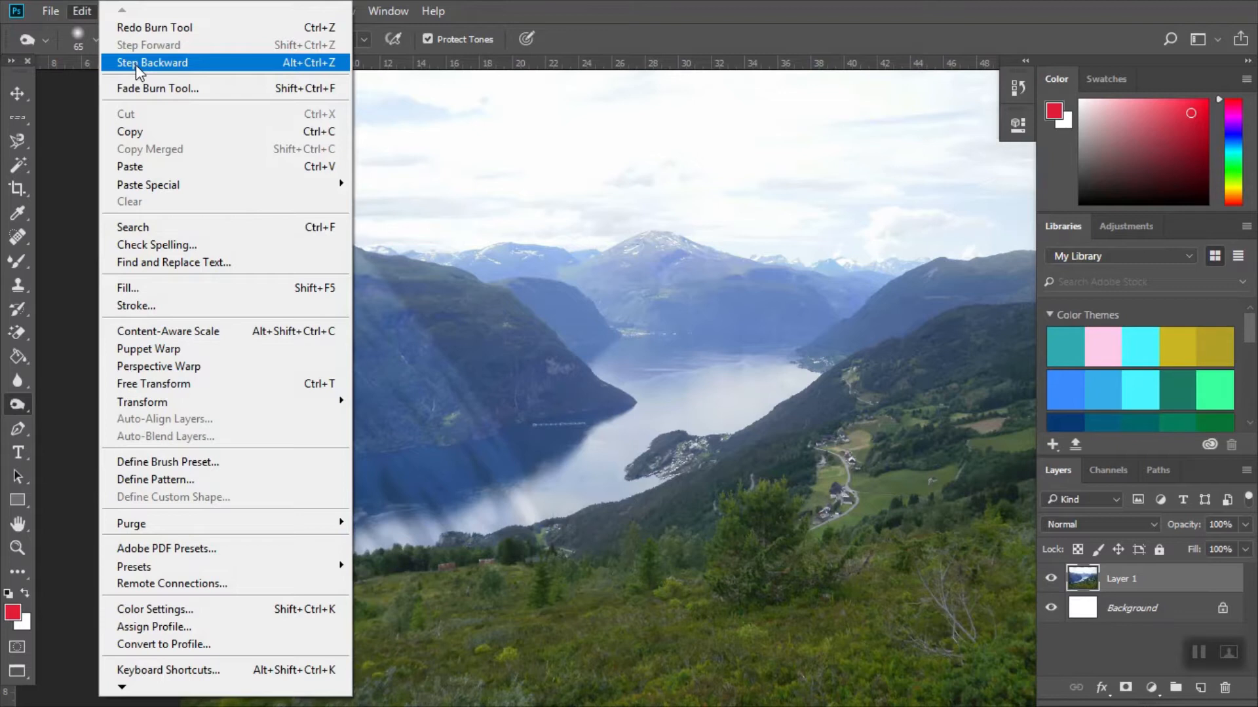
pyautogui.click(76, 129)
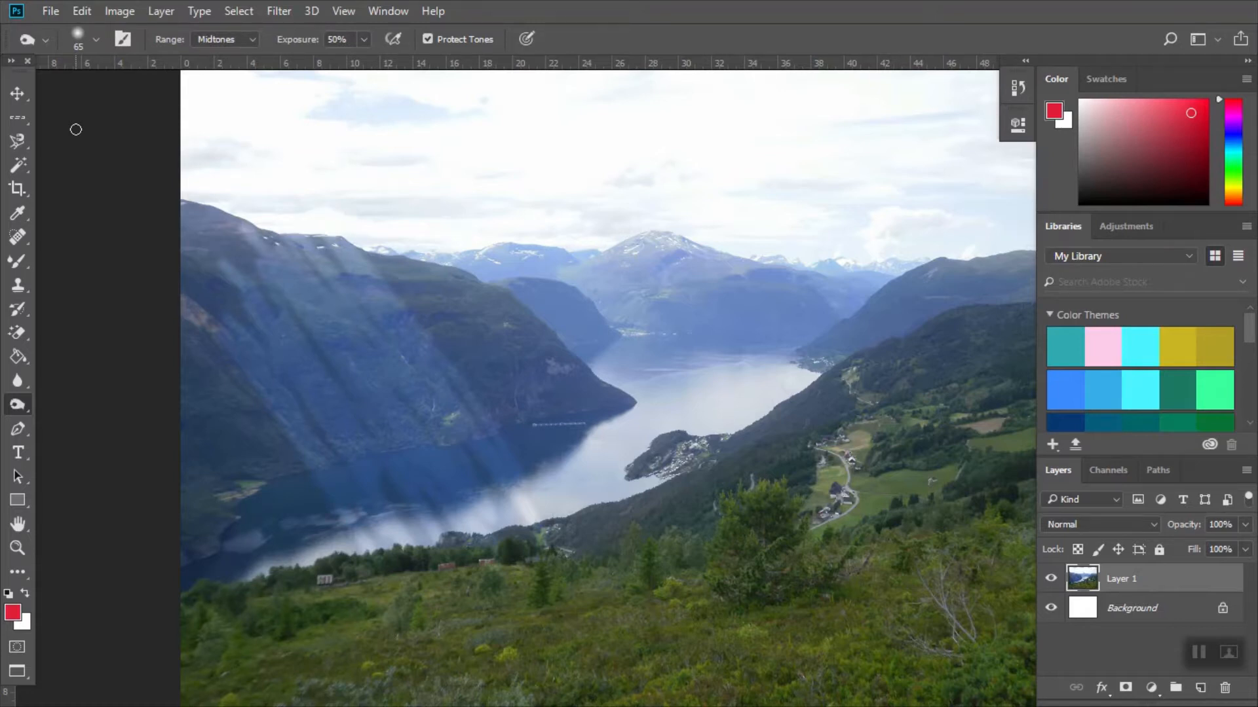
# Step: Activate the Path Selection tool
pyautogui.press('a')
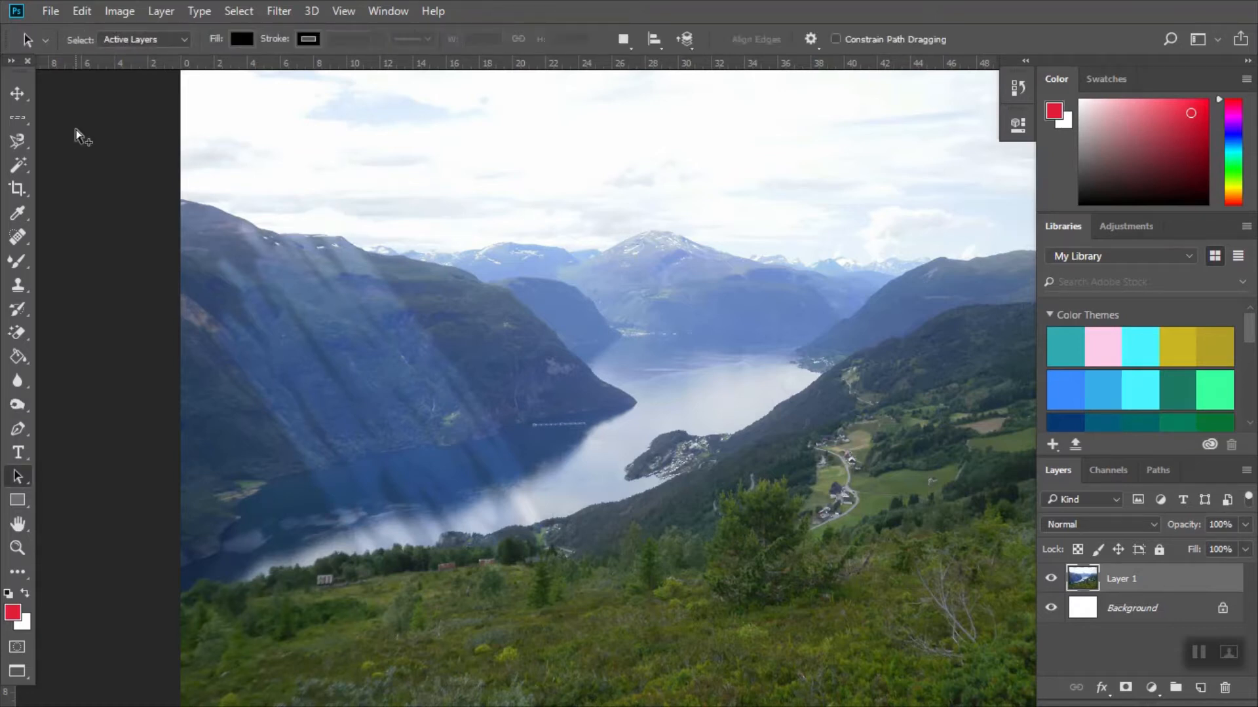
# Step: Undo the Dodge tool's light streaks on the left mountain and the water
pyautogui.hotkey('ctrl', 'alt', 'z')
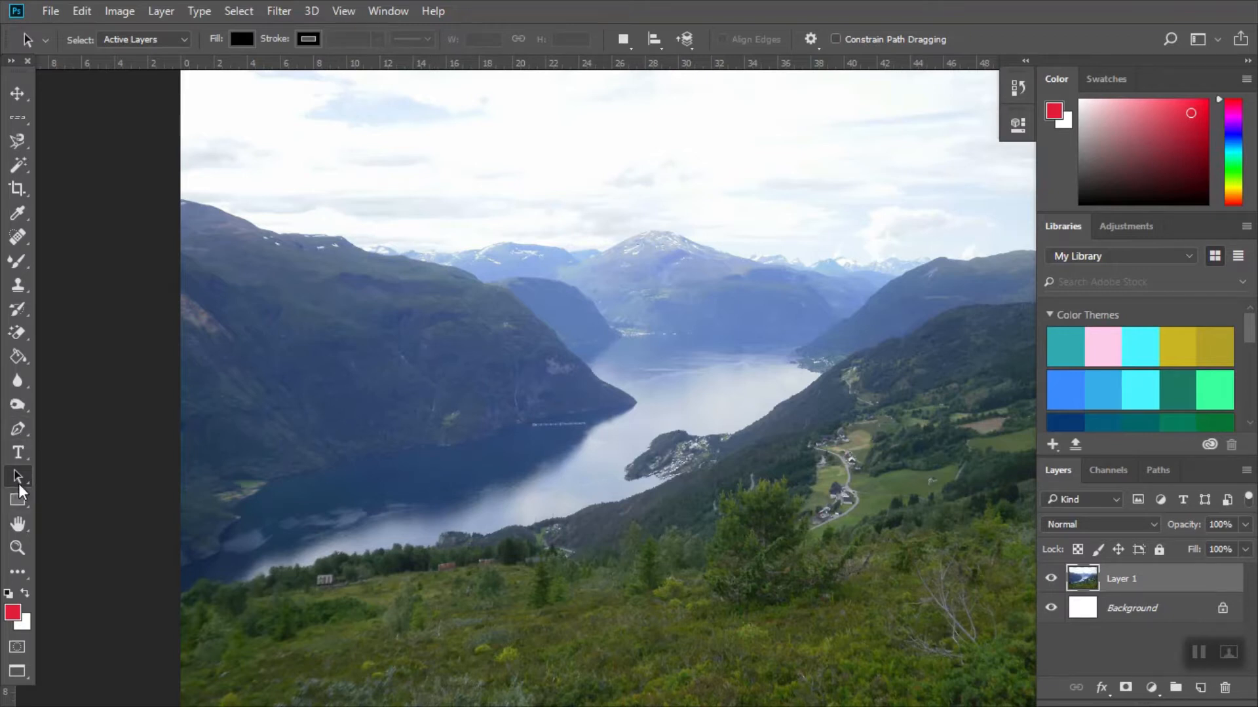
# Step: Try desaturating the left mountain with the Sponge tool at 65 px and 50% flow, and undo the stroke
pyautogui.click(22, 410)
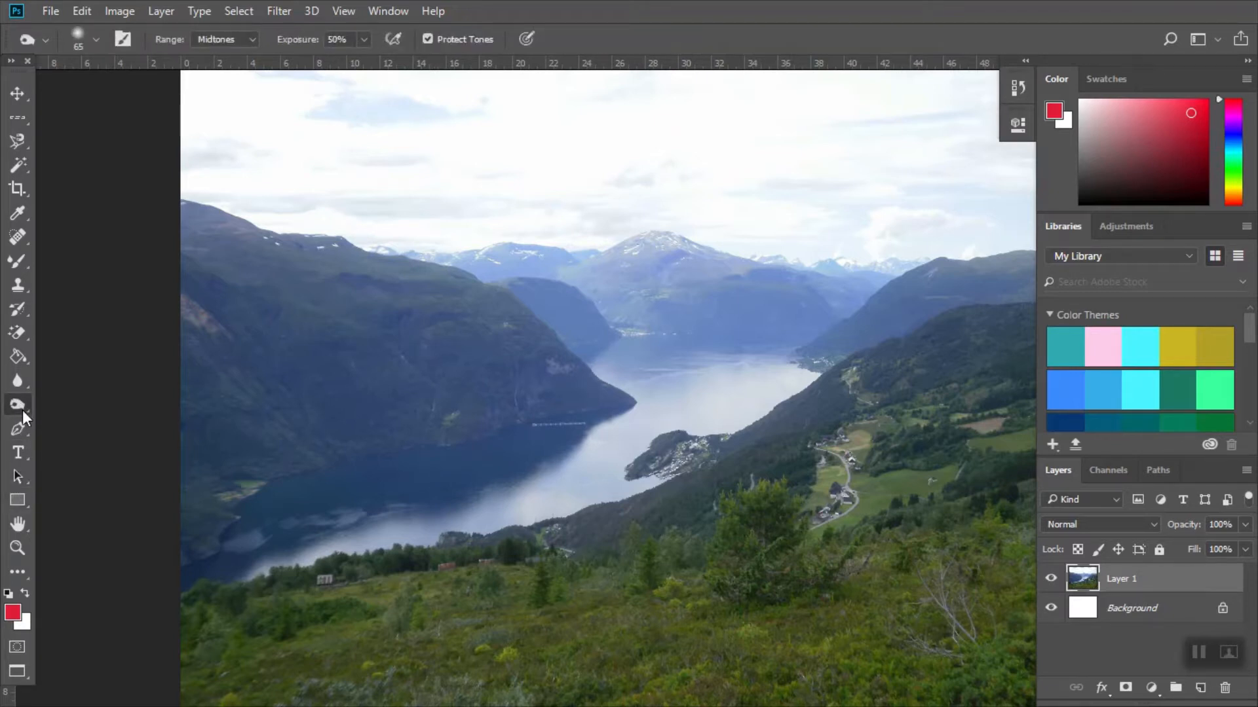
pyautogui.rightClick(22, 410)
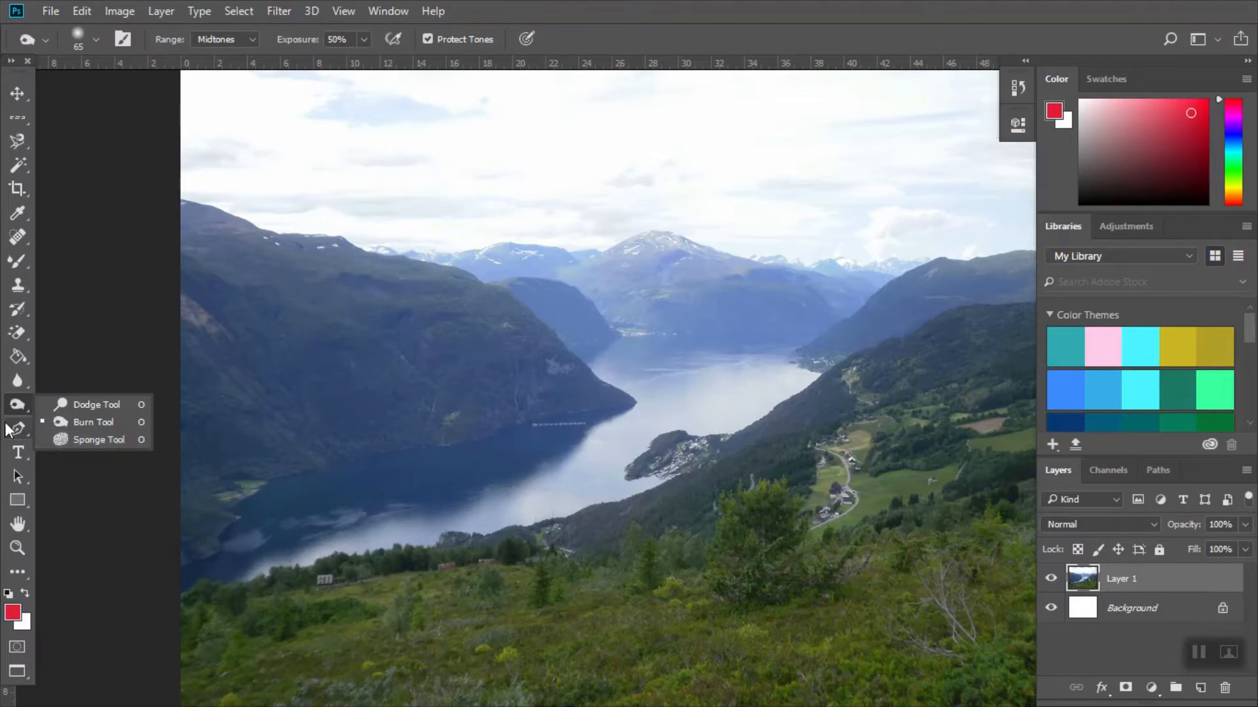
pyautogui.click(24, 430)
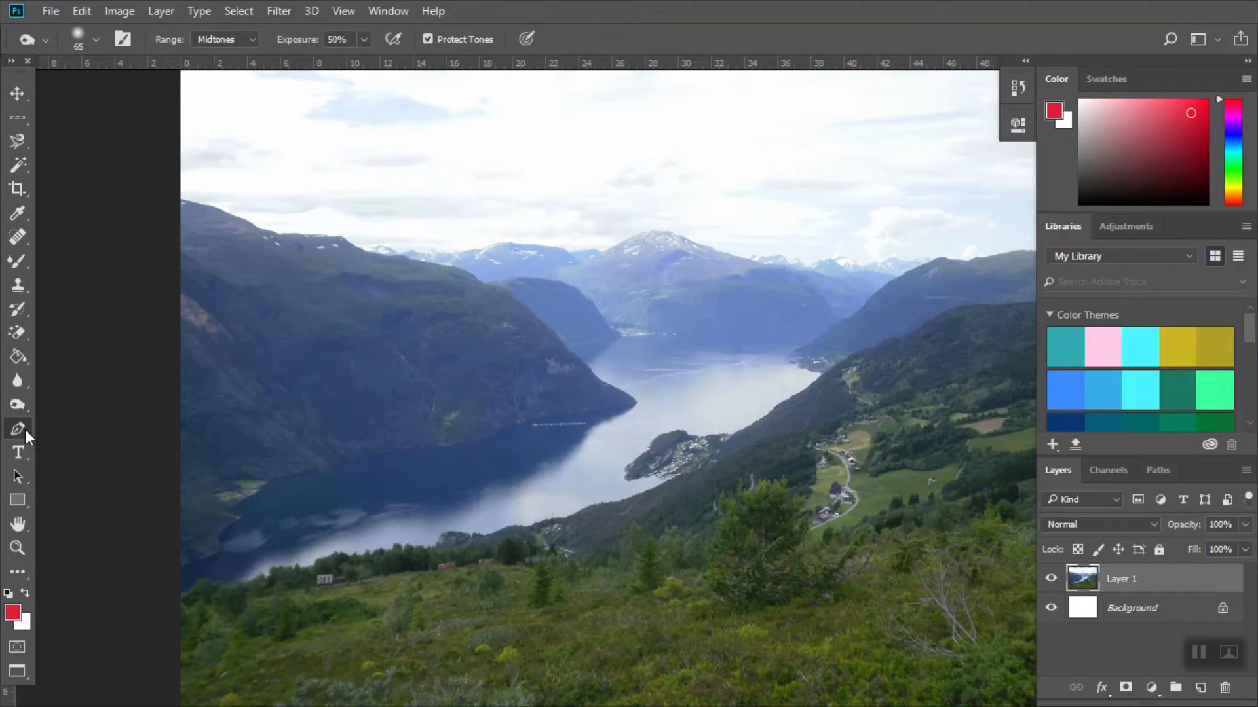
pyautogui.click(25, 407)
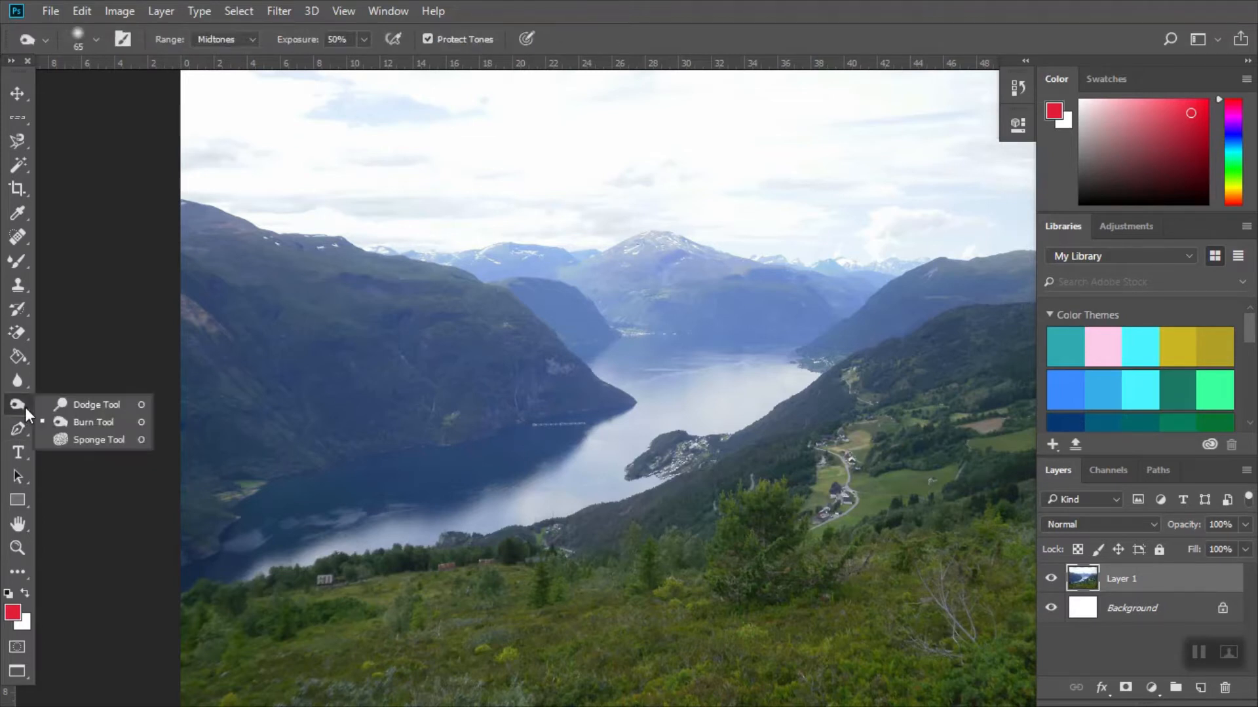
pyautogui.click(76, 441)
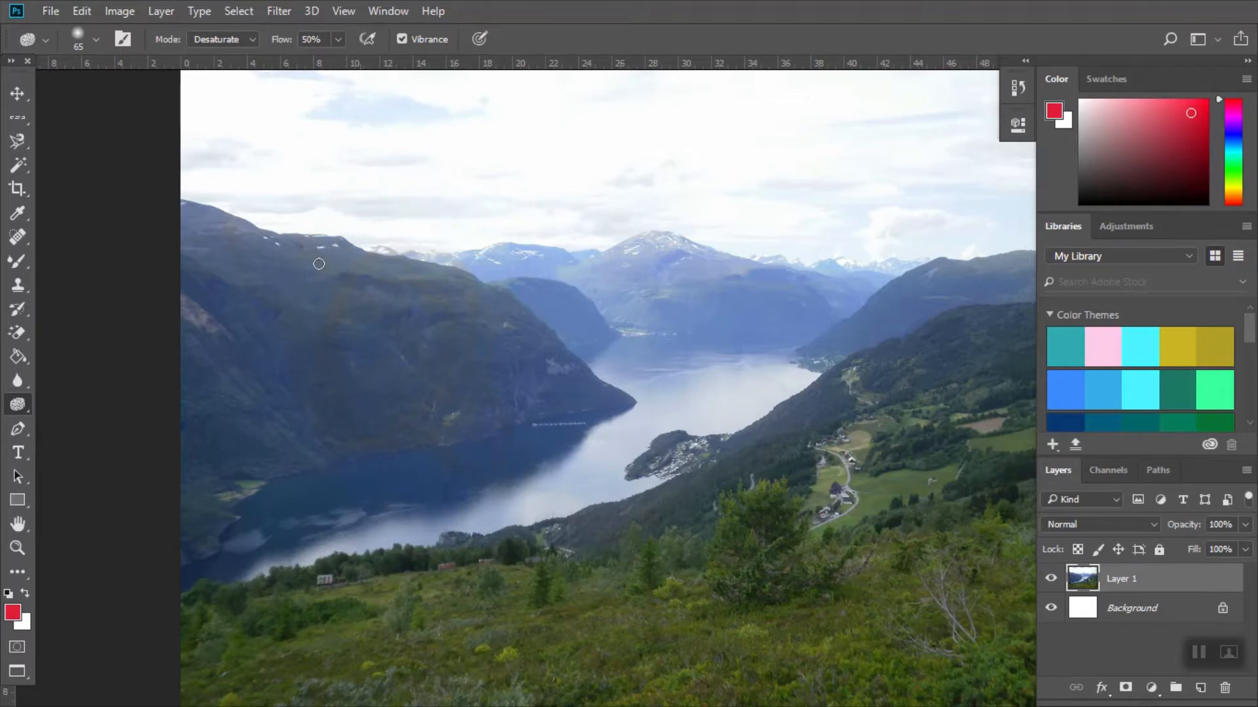
pyautogui.click(82, 11)
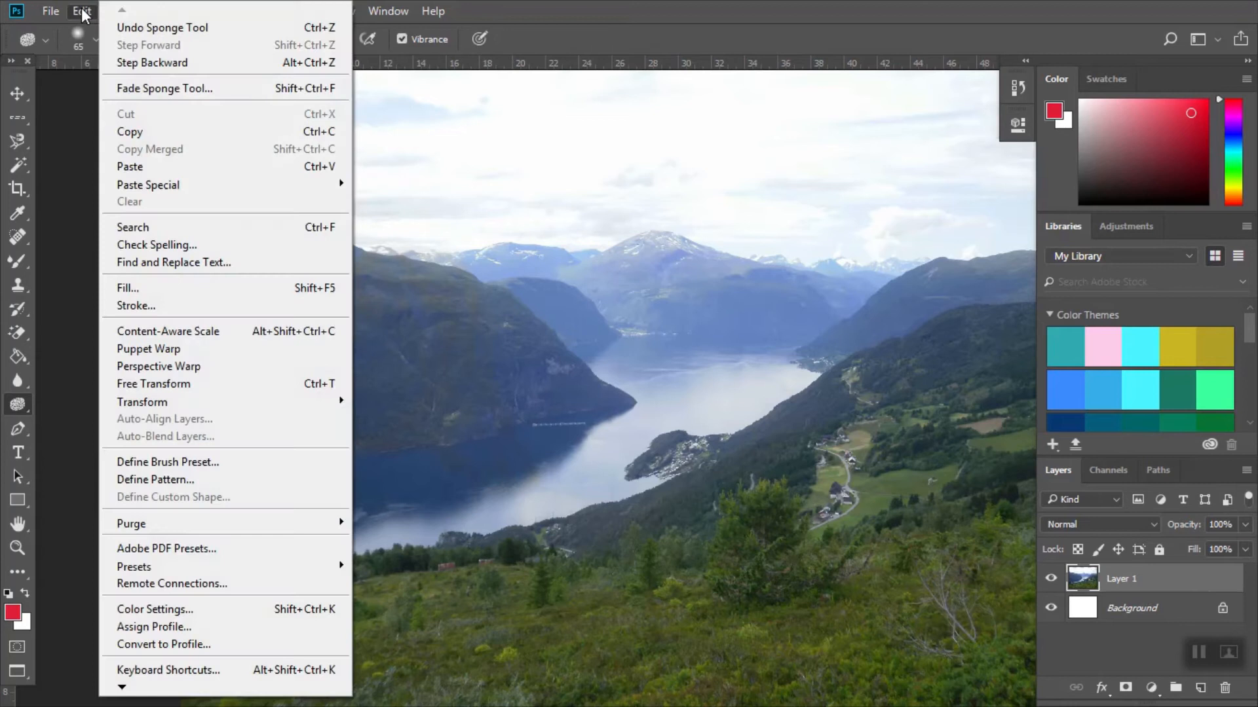
pyautogui.click(115, 24)
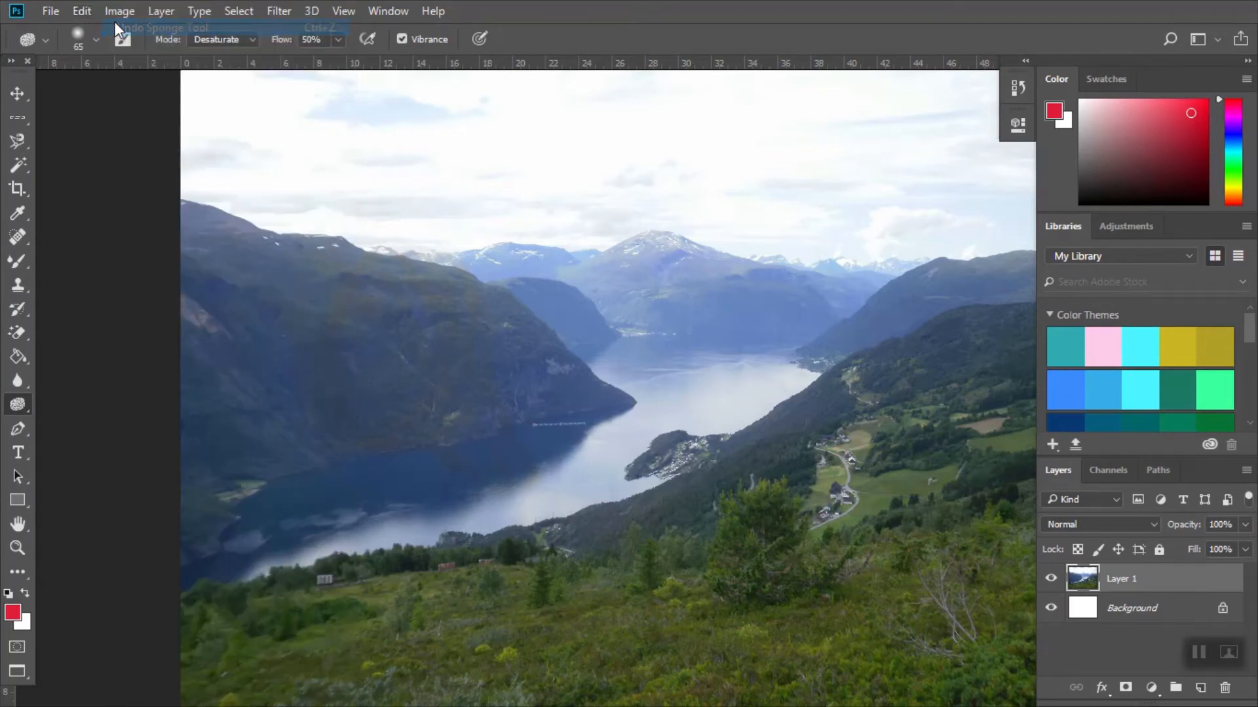
# Step: Draw a closed zigzag path of eleven anchor points across the mountains, sky and foreground with the Pen tool in Path mode
pyautogui.click(18, 430)
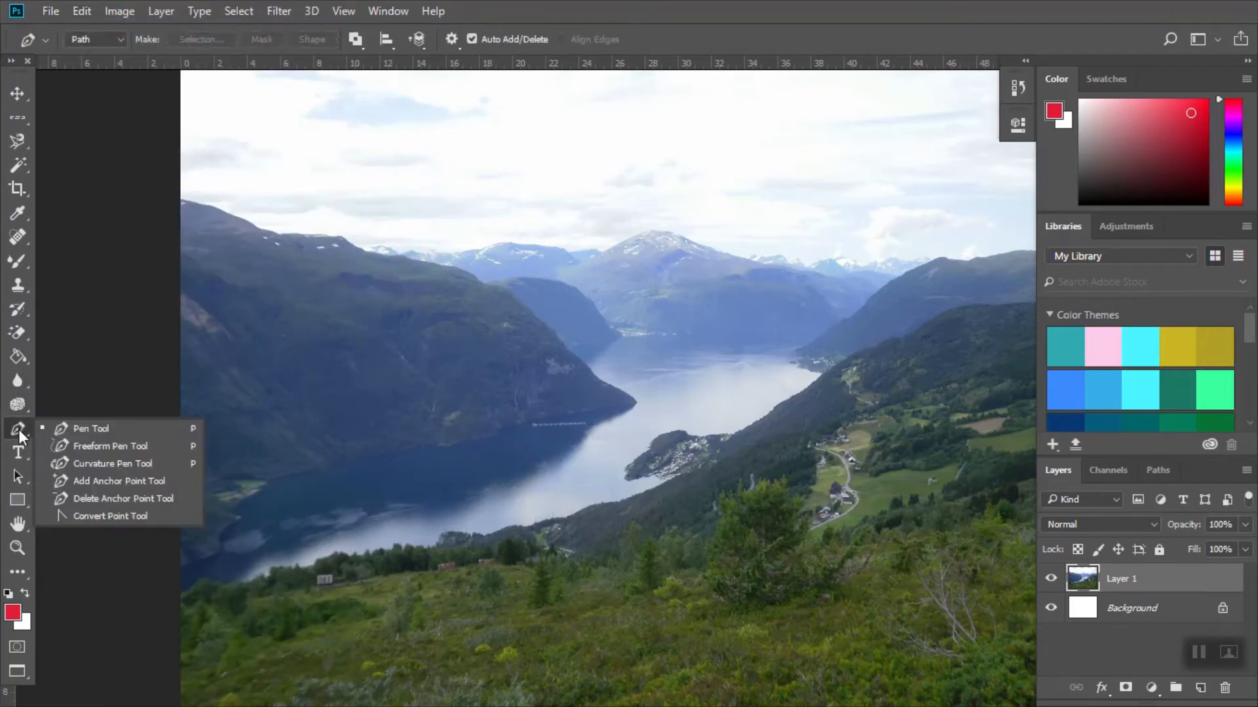
pyautogui.click(66, 428)
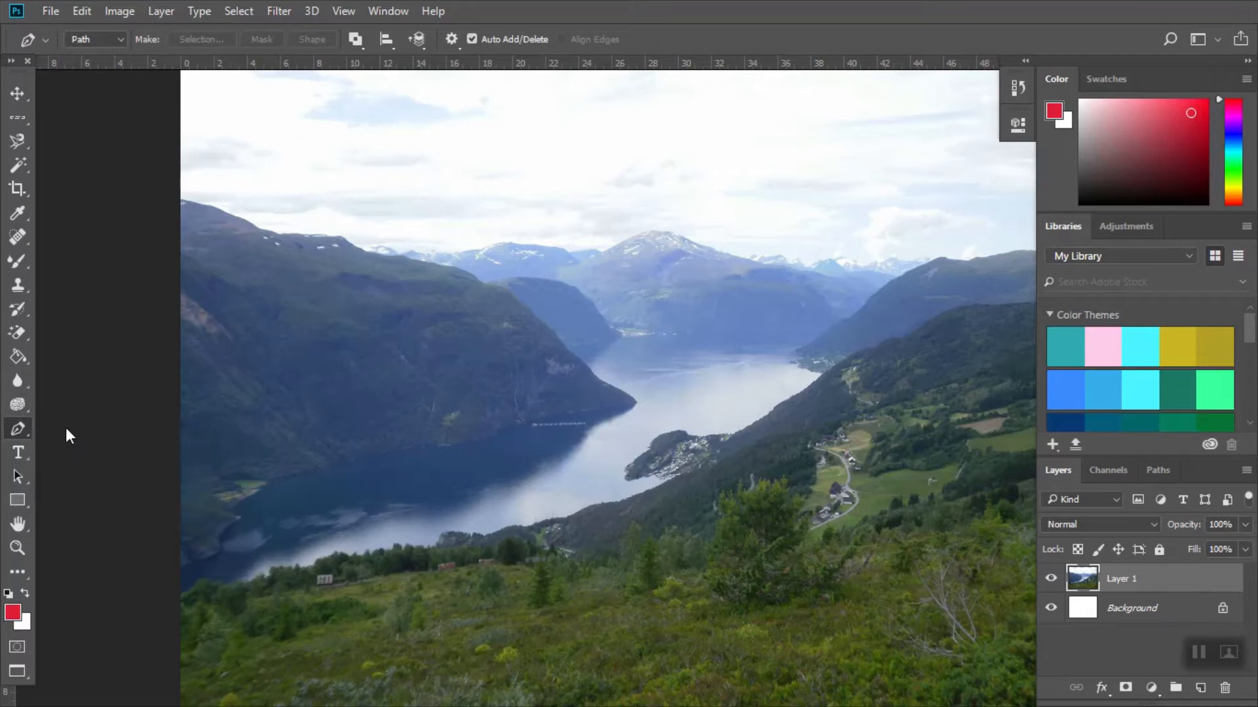
pyautogui.click(327, 444)
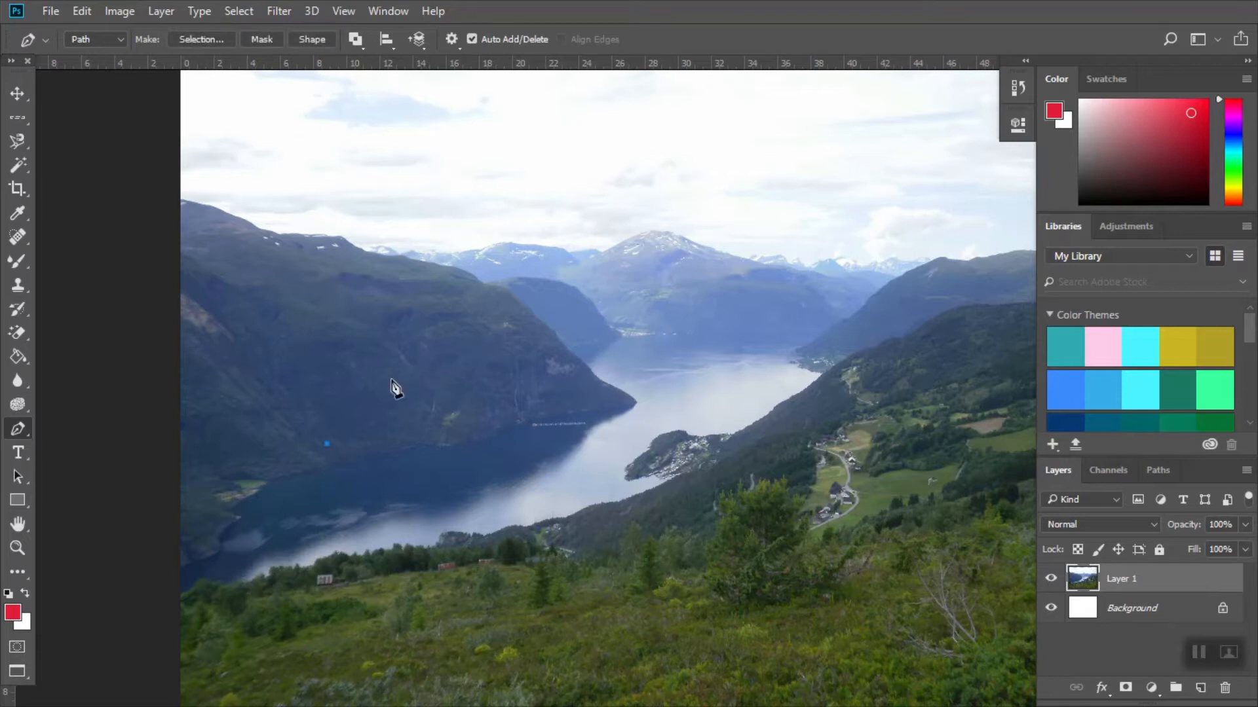
pyautogui.click(450, 296)
pyautogui.click(526, 360)
pyautogui.click(693, 174)
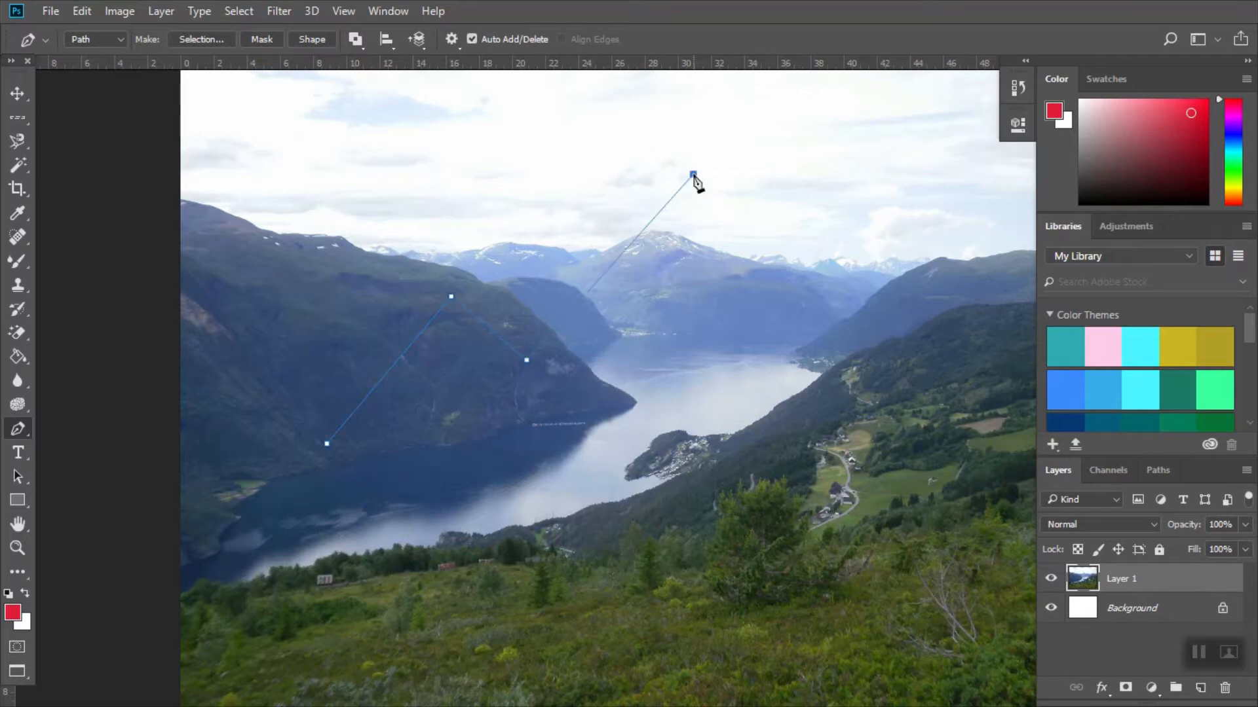
pyautogui.click(748, 303)
pyautogui.click(889, 135)
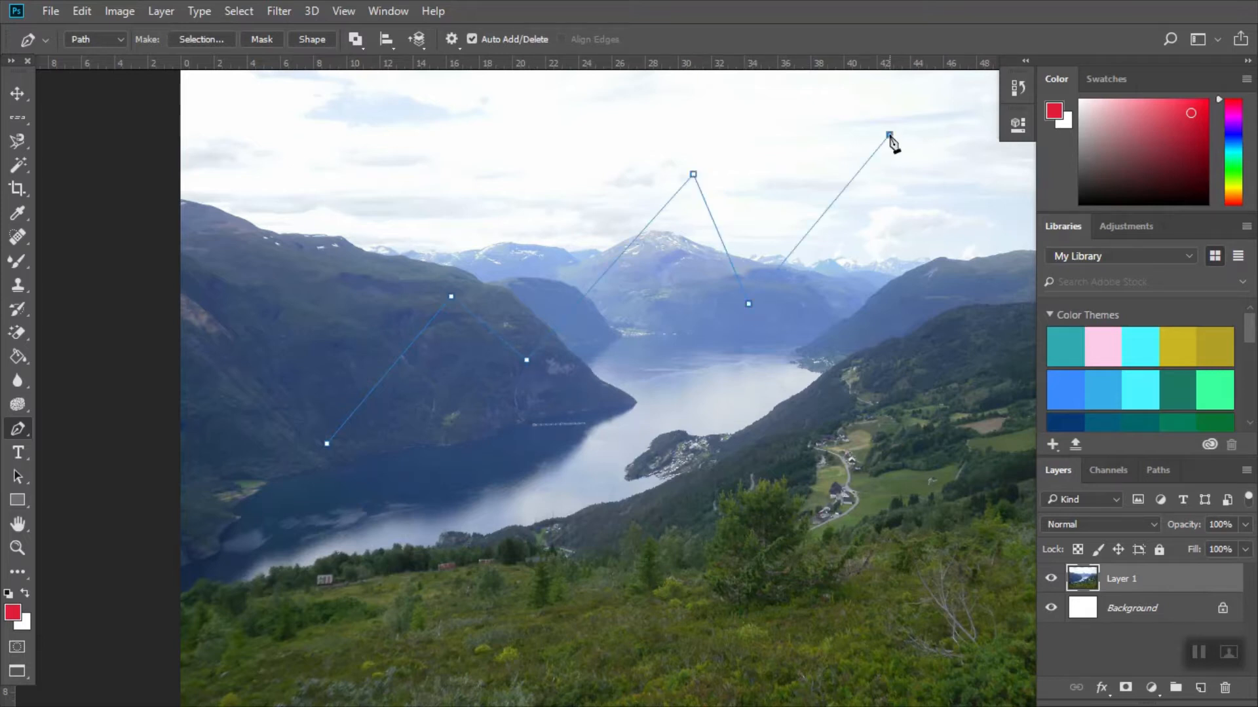
pyautogui.click(961, 526)
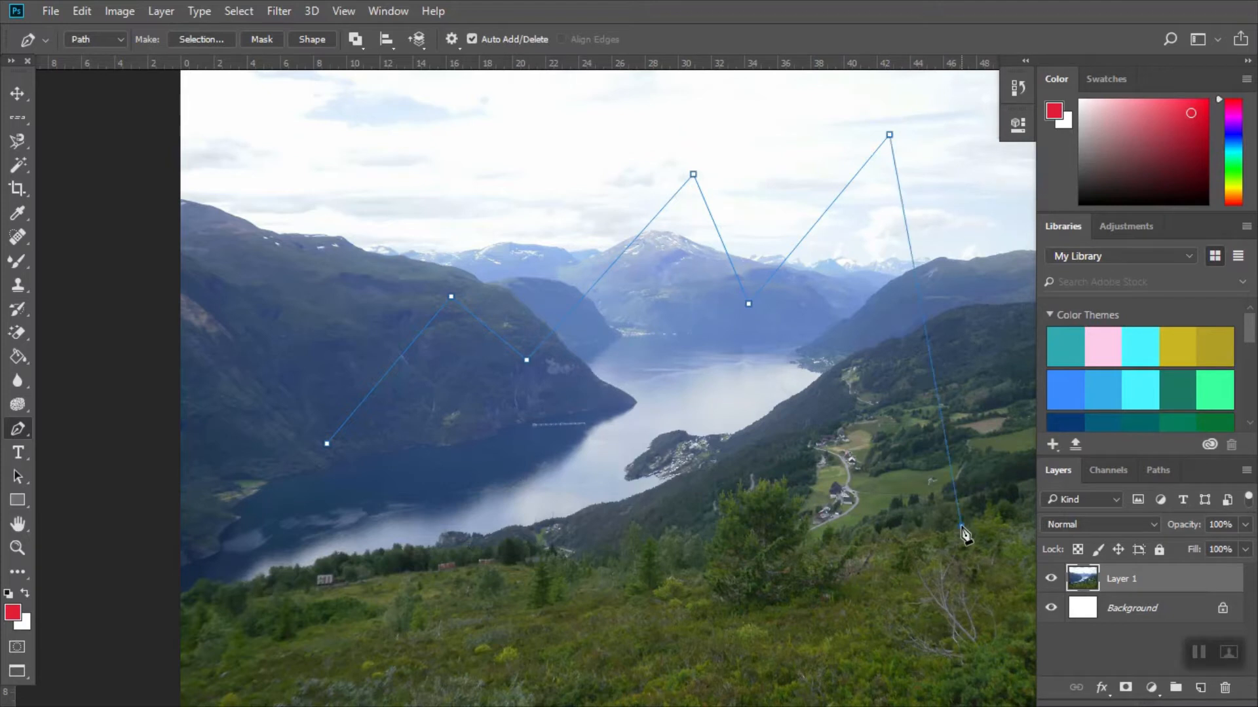
pyautogui.click(773, 483)
pyautogui.click(596, 555)
pyautogui.click(498, 458)
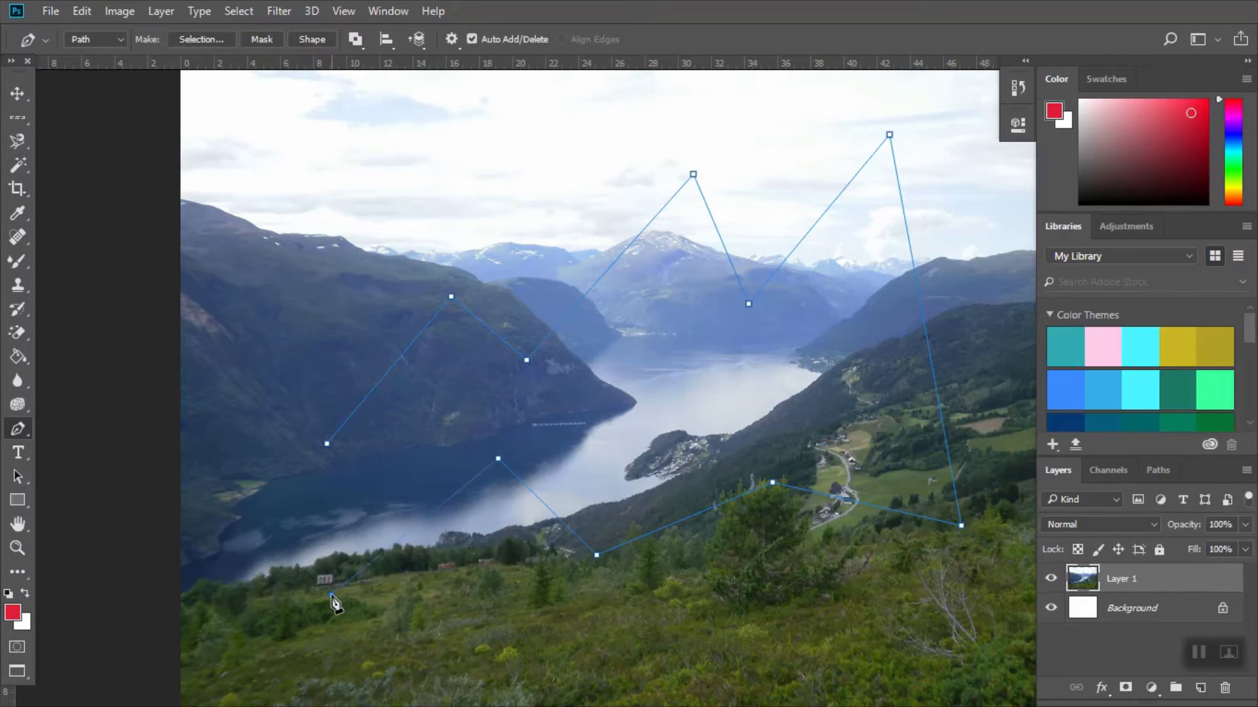
pyautogui.click(331, 594)
pyautogui.click(328, 446)
# Step: Undo the whole zigzag path, including its first anchor point
pyautogui.hotkey('ctrl', 'z')
pyautogui.hotkey('ctrl', 'z')
pyautogui.hotkey('ctrl', 'z')
pyautogui.hotkey('ctrl', 'z')
pyautogui.hotkey('ctrl', 'z')
pyautogui.hotkey('ctrl', 'z')
pyautogui.hotkey('ctrl', 'z')
pyautogui.hotkey('ctrl', 'z')
pyautogui.hotkey('ctrl', 'z')
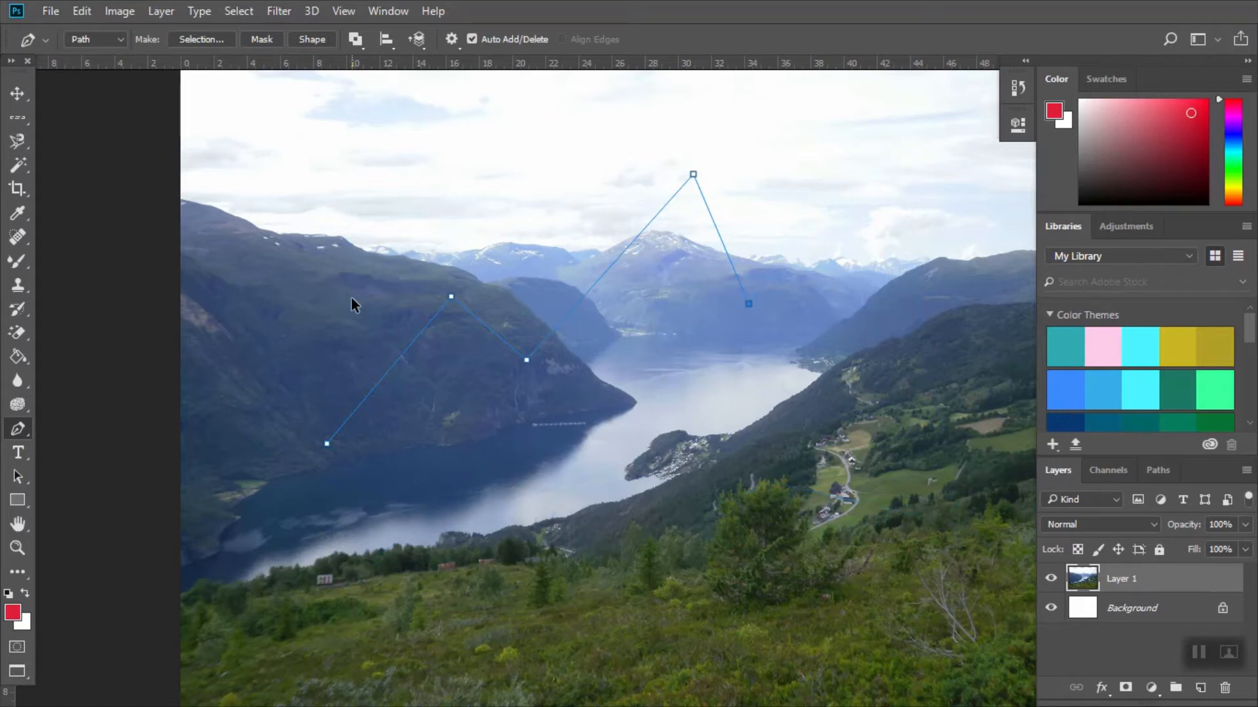
pyautogui.hotkey('ctrl', 'z')
pyautogui.hotkey('ctrl', 'z')
pyautogui.hotkey('ctrl', 'z')
pyautogui.hotkey('ctrl', 'z')
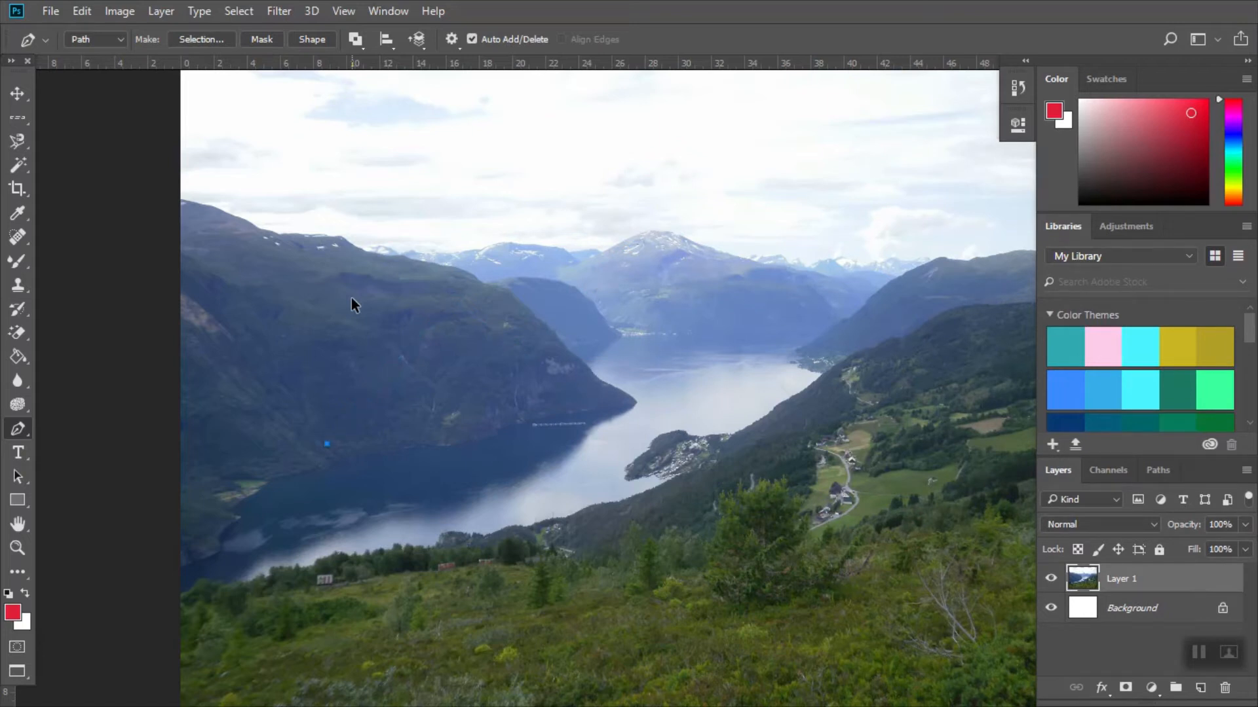
pyautogui.hotkey('ctrl', 'z')
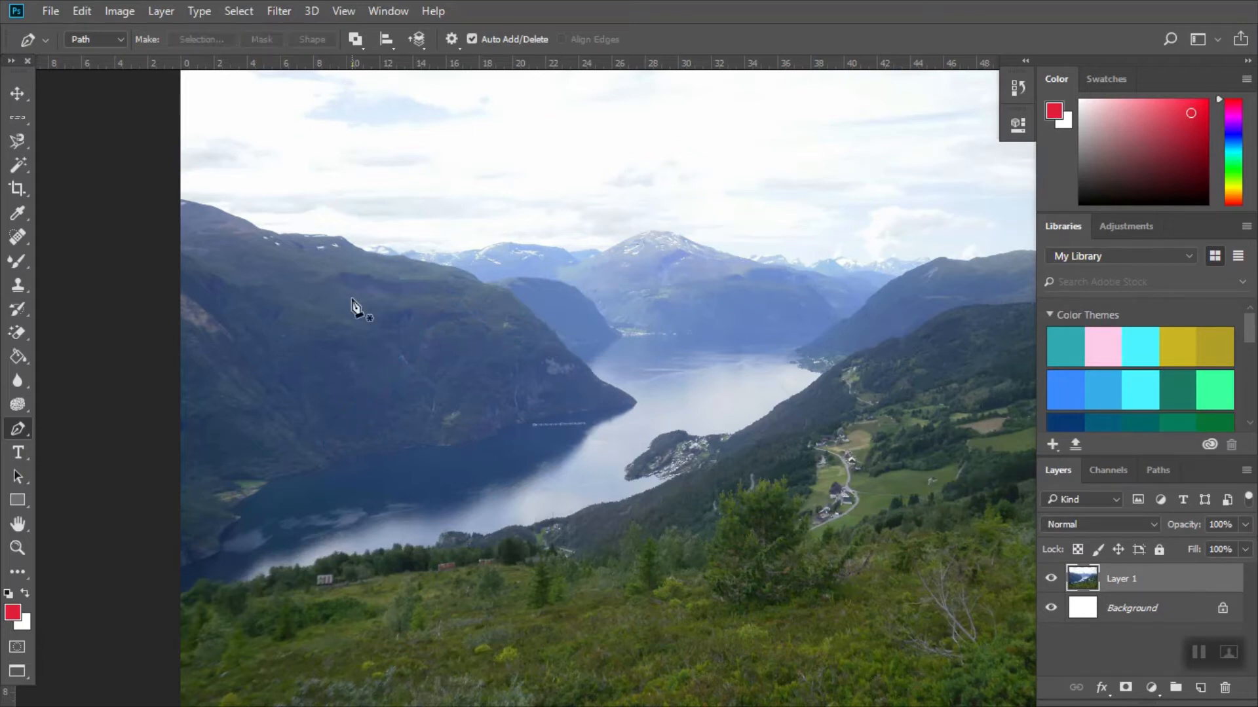
# Step: Trace the left mountain's ridge with Pen tool anchor points, from the photo's edge down towards the mountain's tip at the water
pyautogui.click(186, 203)
pyautogui.moveTo(269, 231); pyautogui.dragTo(304, 246)
pyautogui.click(340, 234)
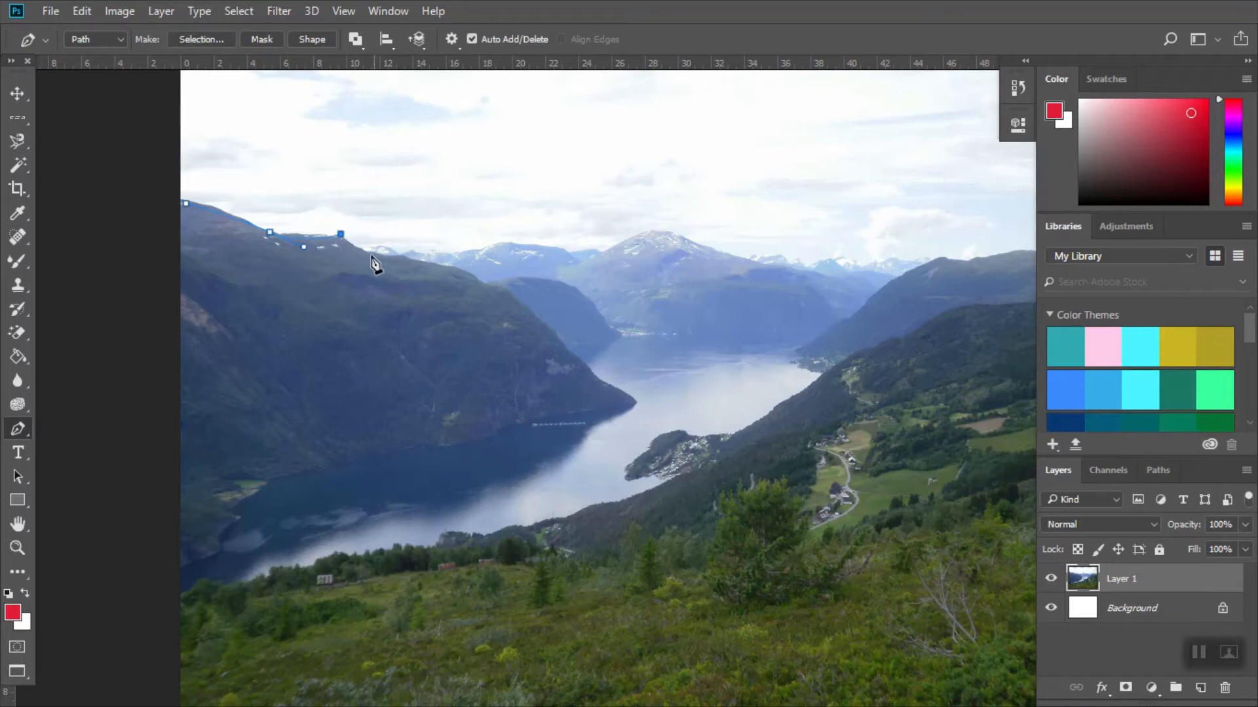
pyautogui.click(366, 253)
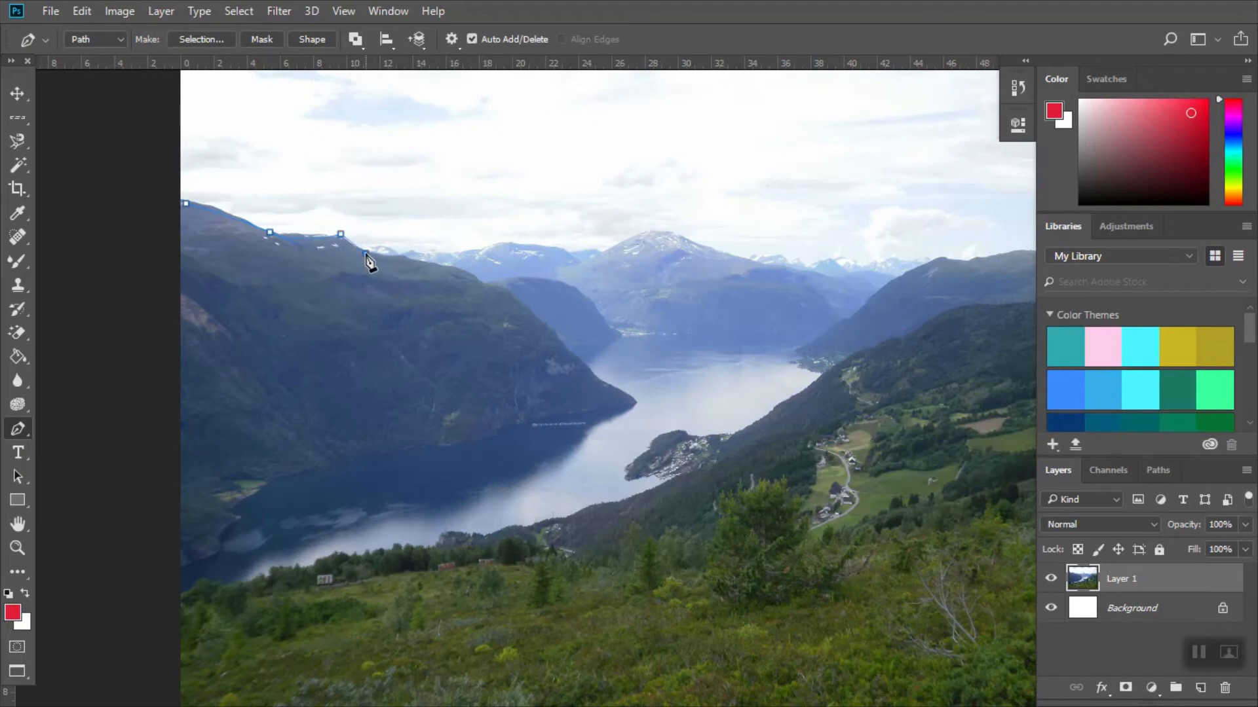
pyautogui.click(472, 276)
pyautogui.moveTo(474, 283); pyautogui.dragTo(475, 284)
pyautogui.click(503, 286)
pyautogui.moveTo(529, 302); pyautogui.dragTo(532, 306)
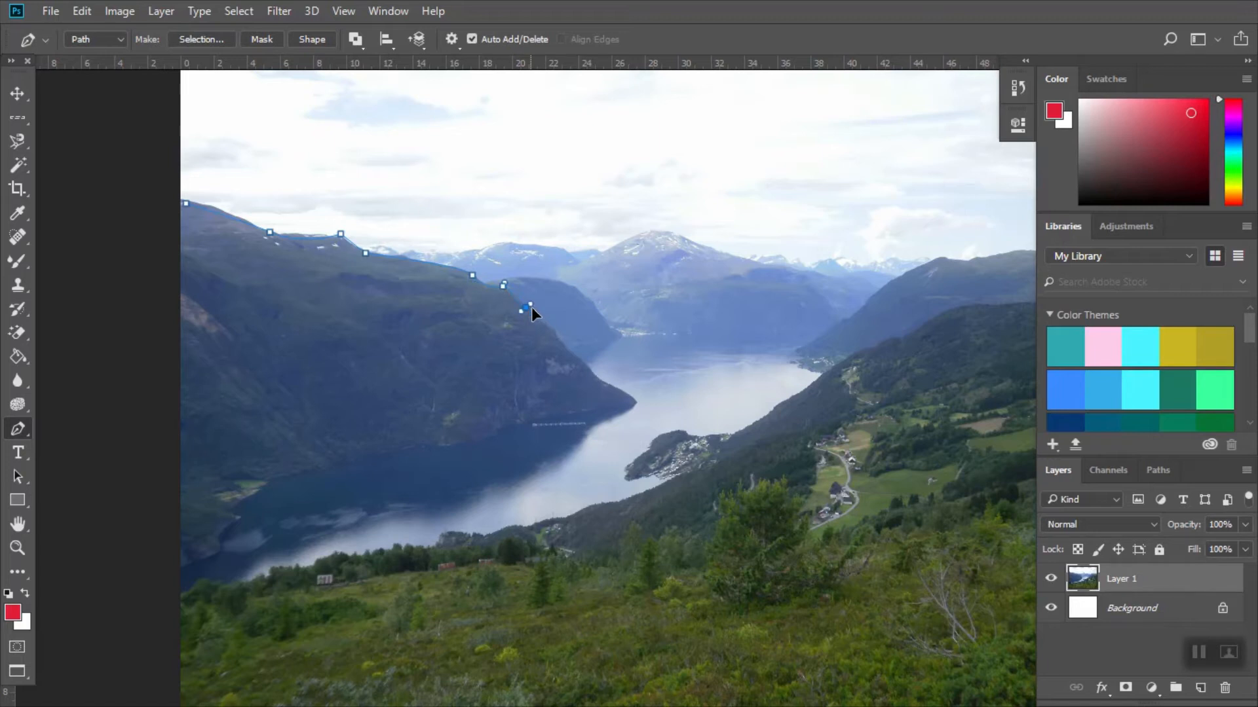
pyautogui.click(555, 334)
pyautogui.click(578, 357)
pyautogui.click(597, 379)
# Step: Continue the path along the mountain's shoreline and close it with a curve at the starting anchor point
pyautogui.moveTo(537, 421); pyautogui.dragTo(532, 426)
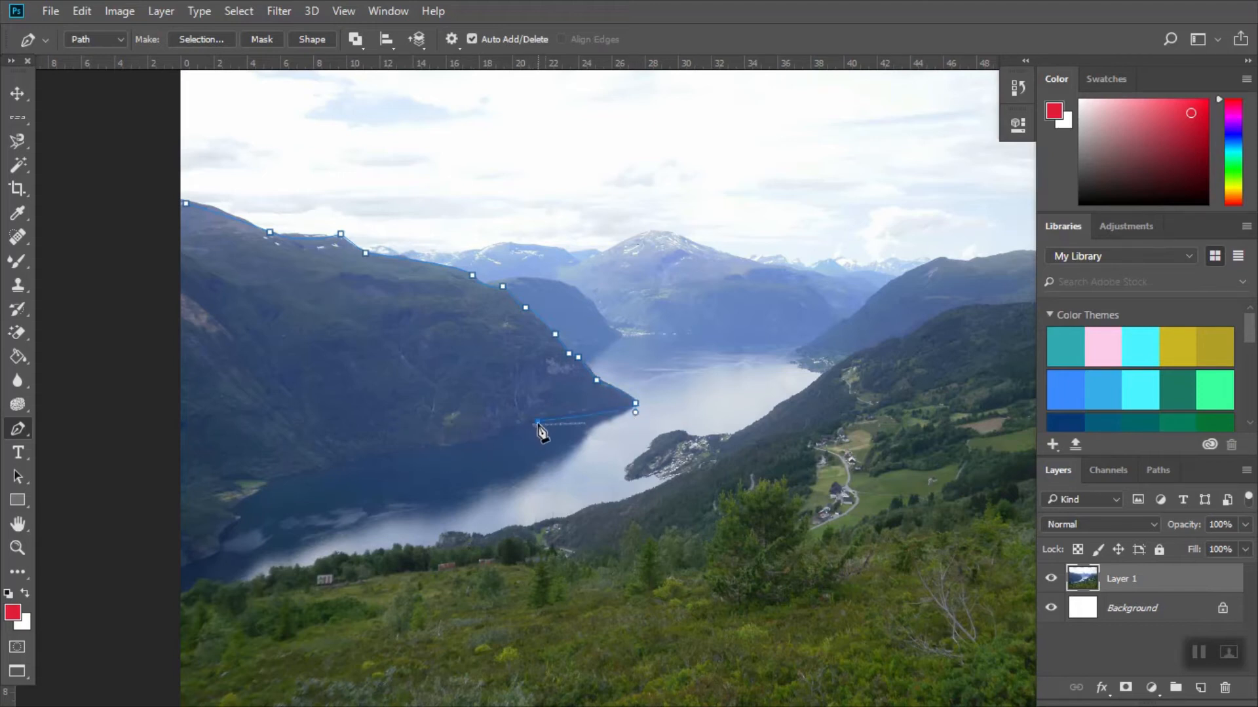
pyautogui.click(497, 430)
pyautogui.moveTo(429, 447); pyautogui.dragTo(402, 440)
pyautogui.moveTo(184, 203); pyautogui.dragTo(212, 172)
# Step: Change the Pen tool's mode from Path to Shape
pyautogui.rightClick(28, 429)
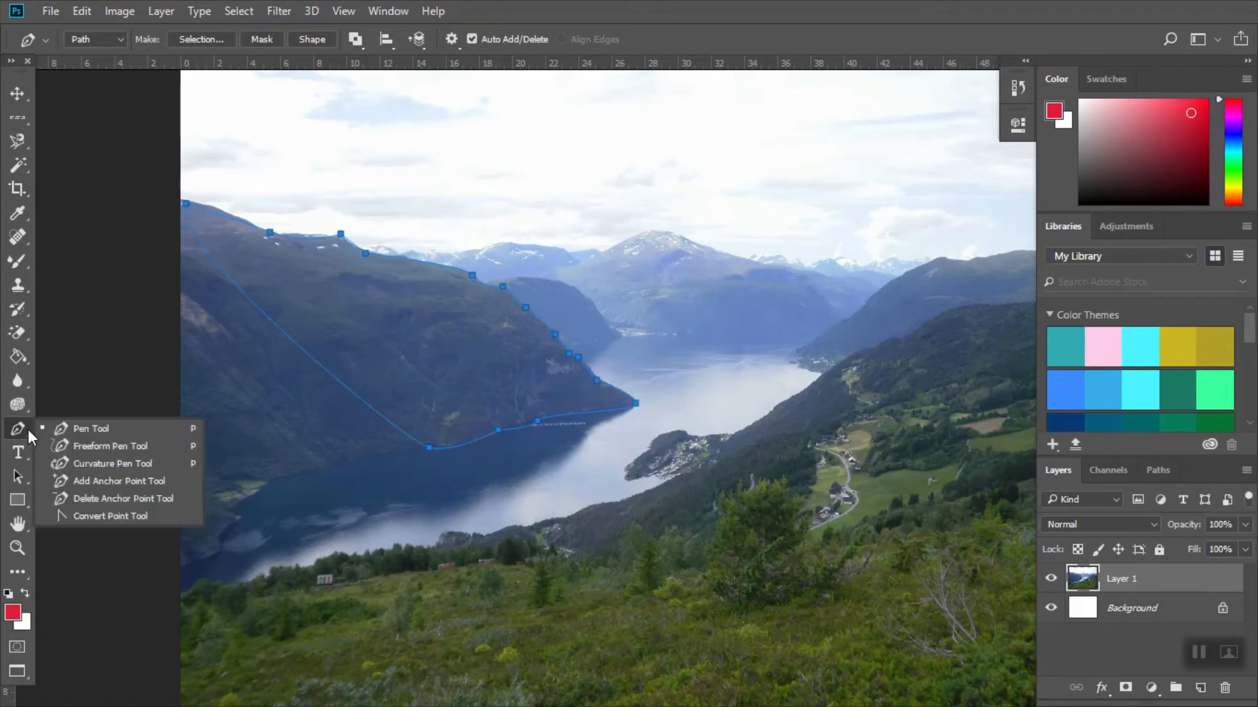
pyautogui.click(28, 430)
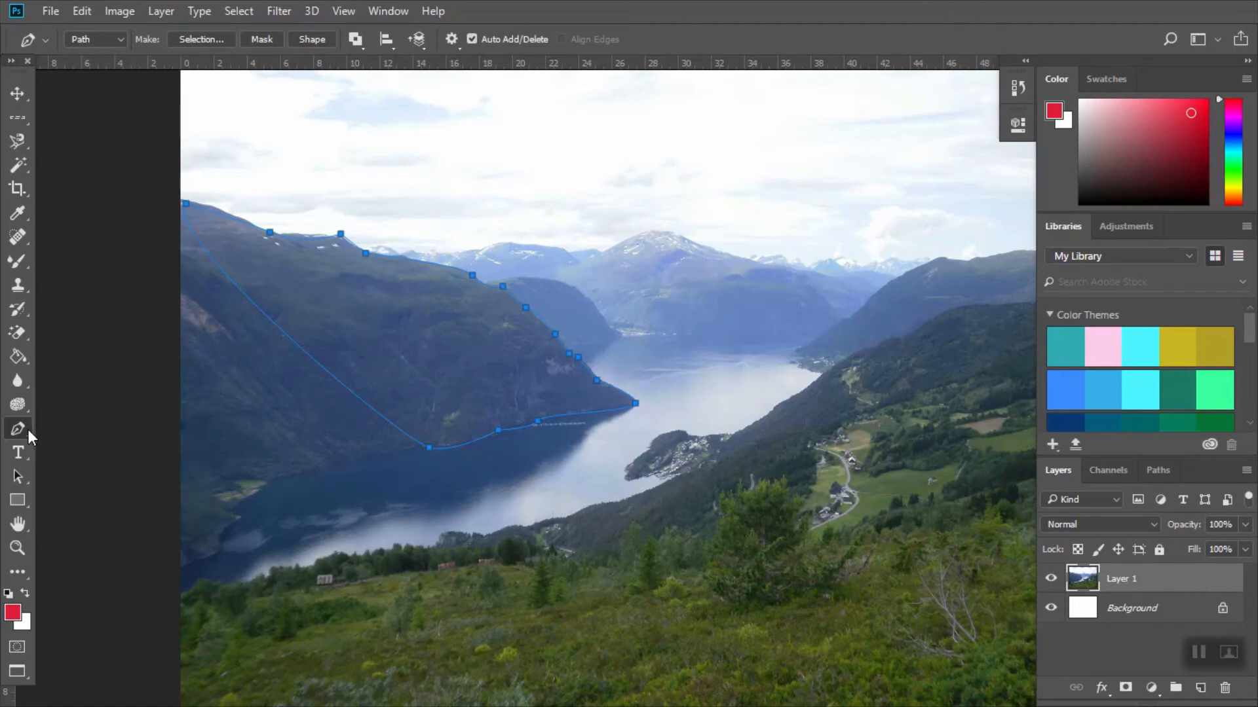
pyautogui.click(121, 37)
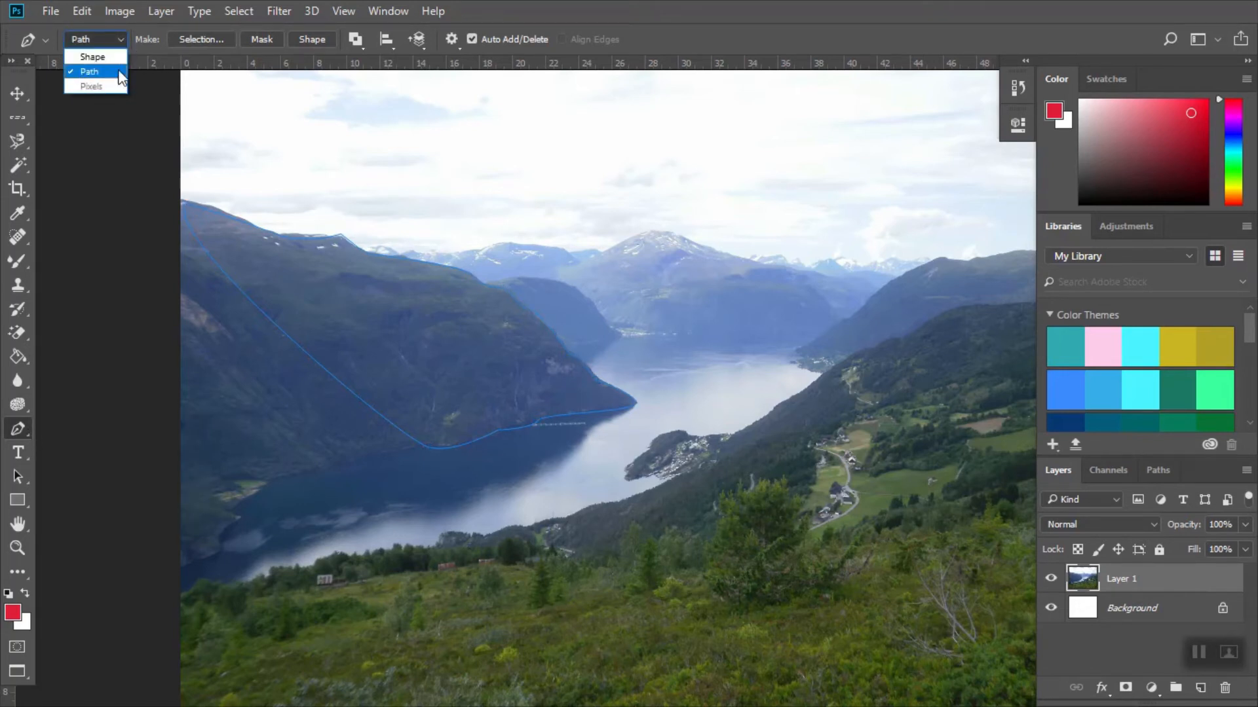
pyautogui.click(118, 59)
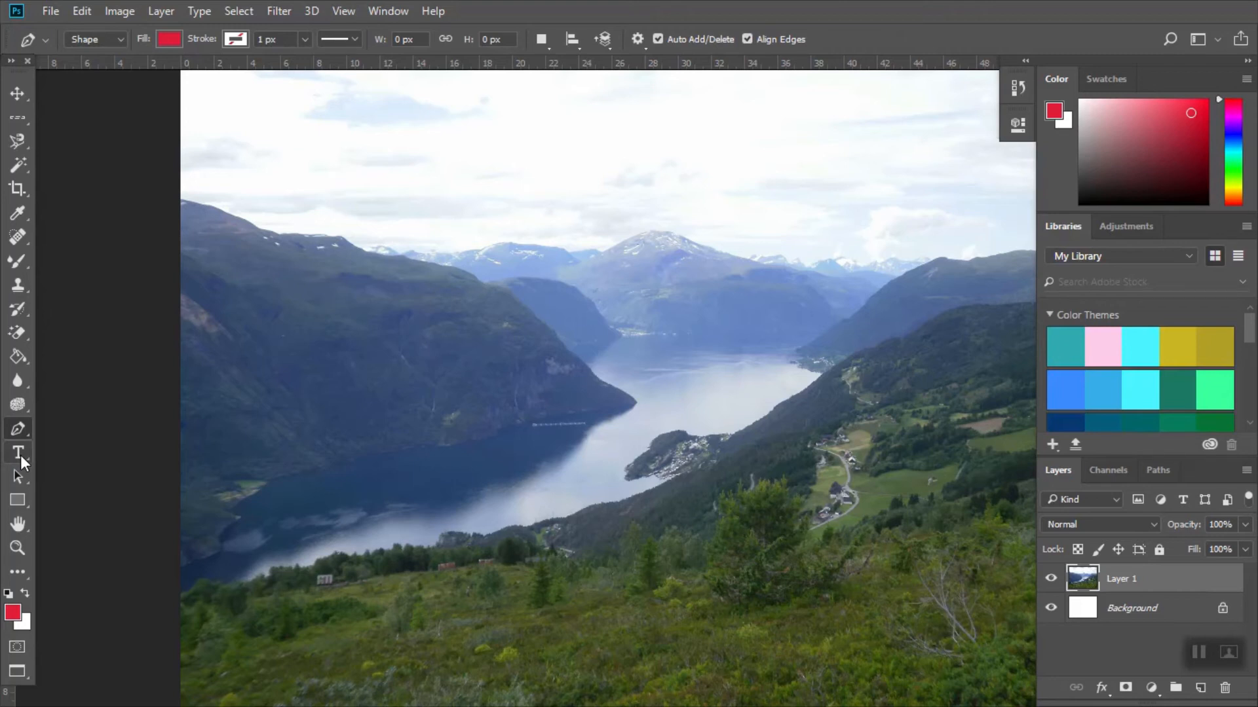
# Step: Add the word TEXT in 72 pt red Myriad Pro Regular on the left mountain with the Type tool
pyautogui.click(18, 452)
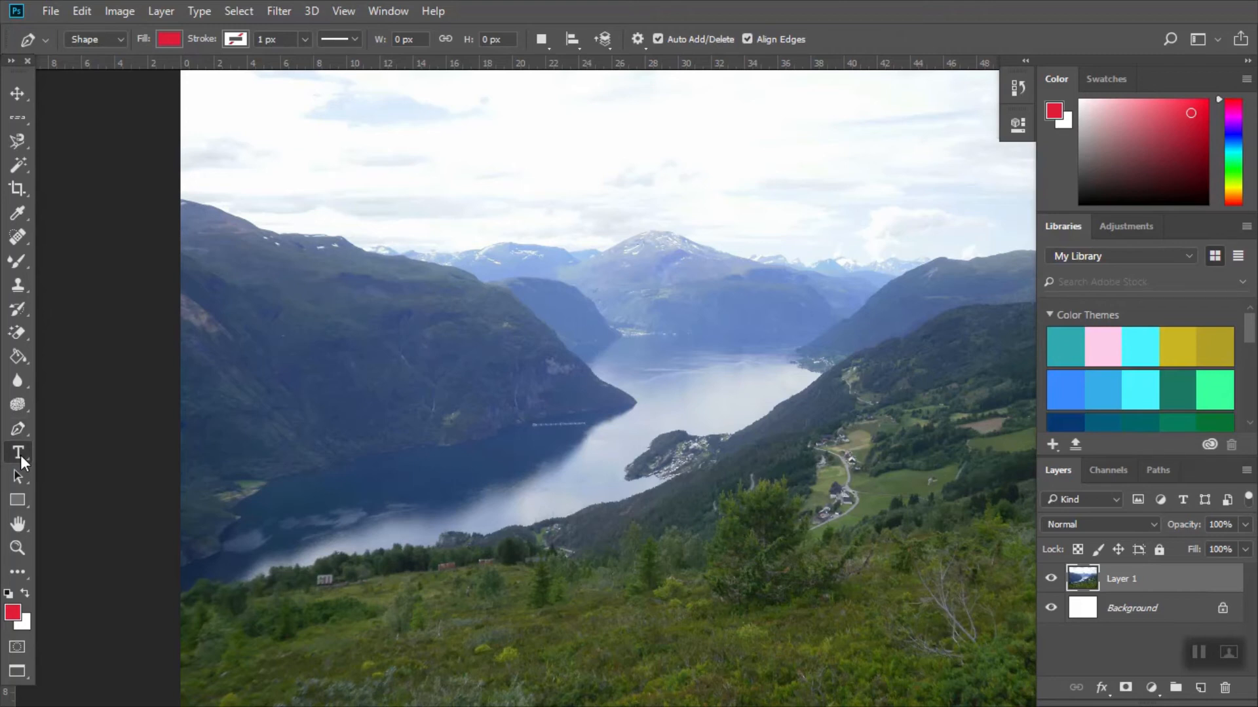
pyautogui.click(354, 338)
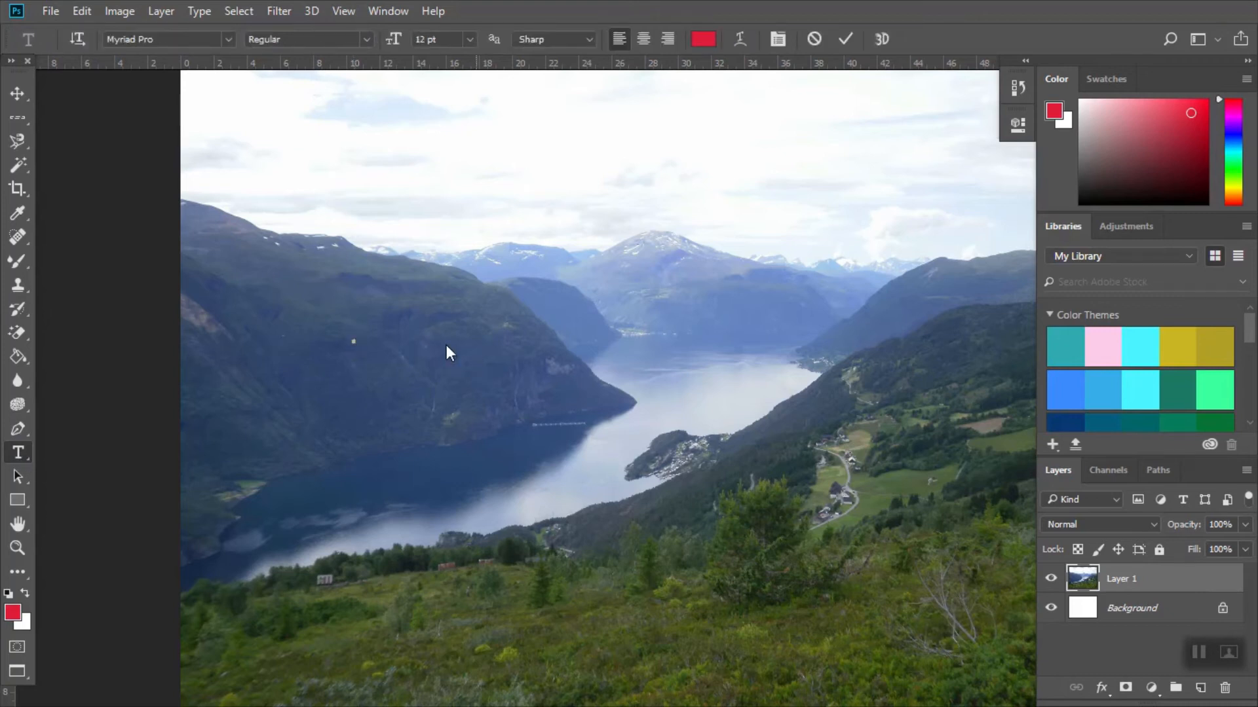
pyautogui.click(470, 38)
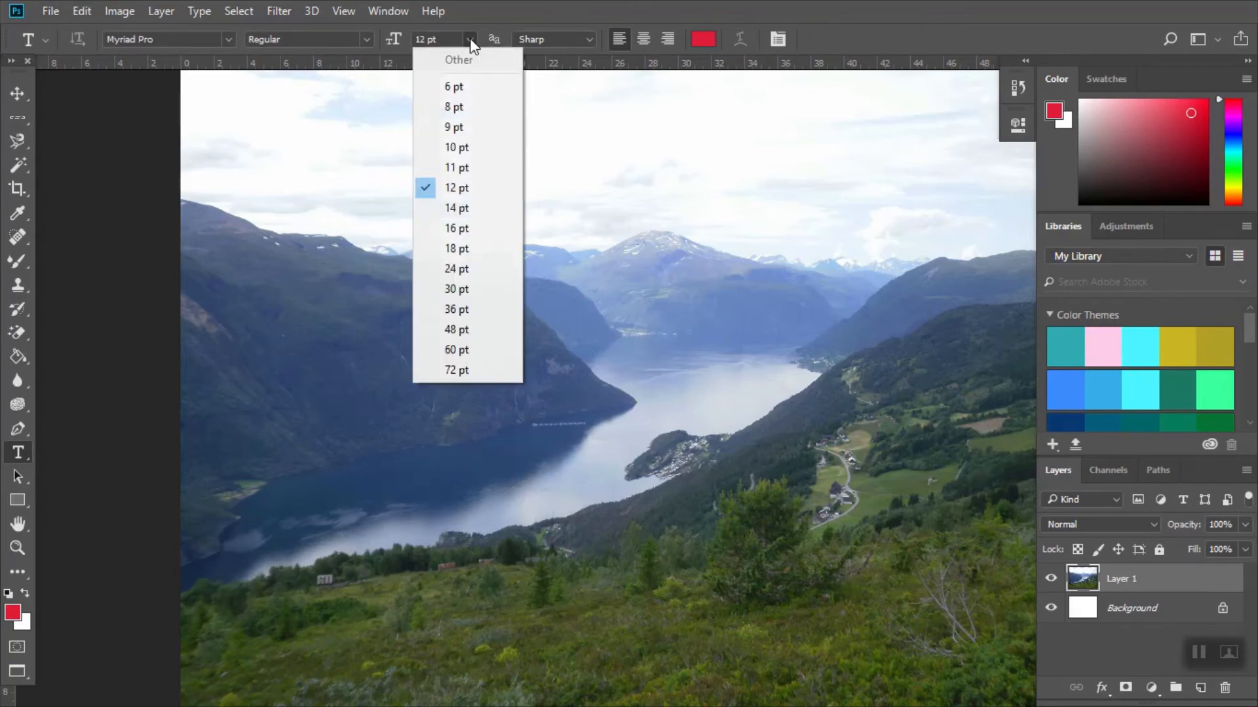
pyautogui.click(431, 368)
pyautogui.click(430, 360)
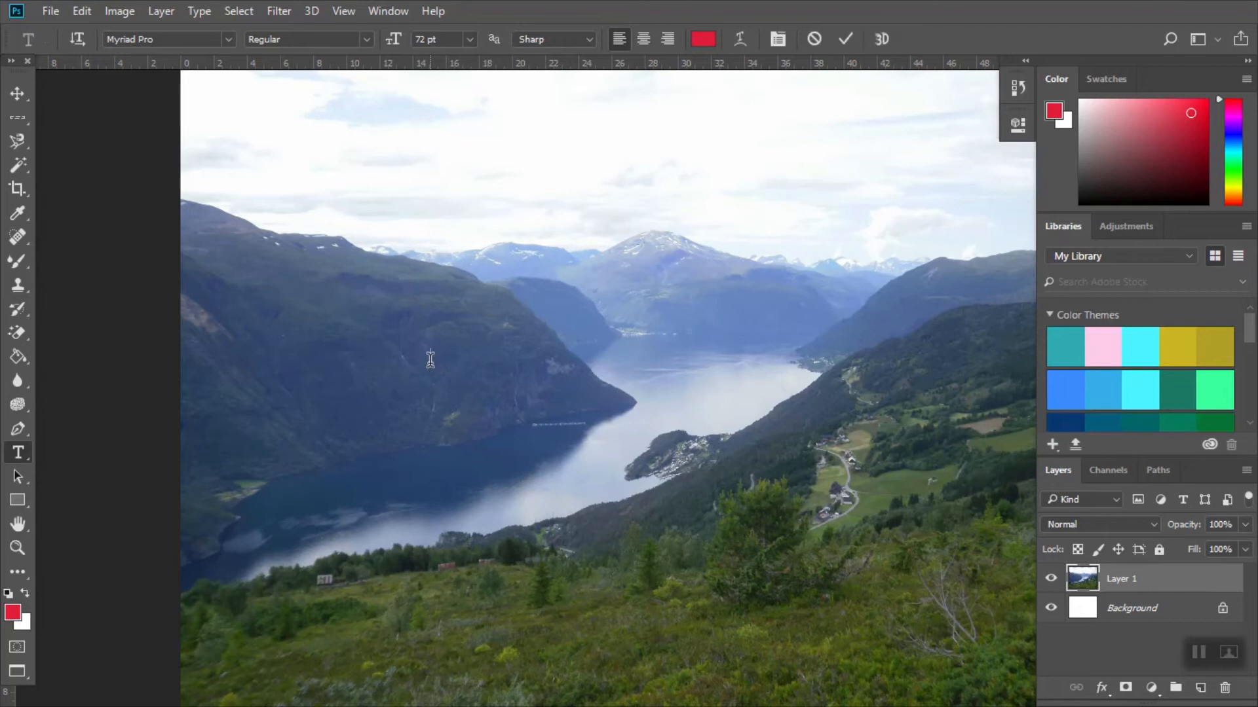
pyautogui.write('TEXT')
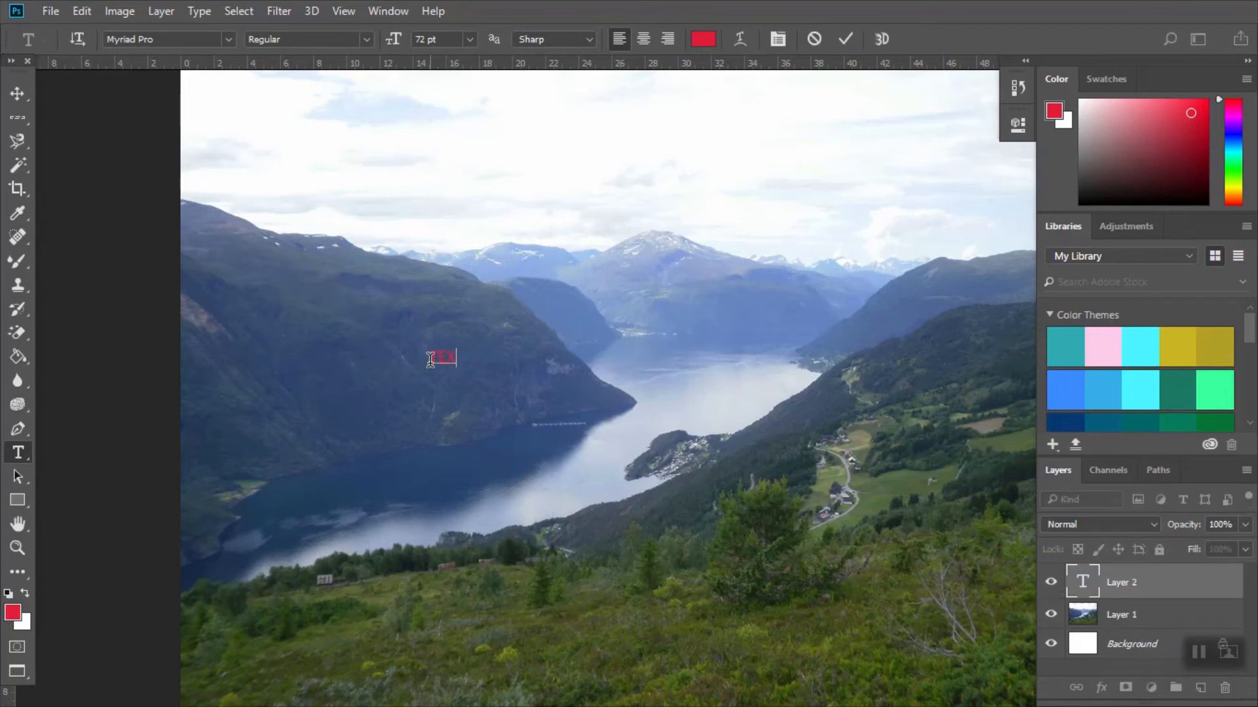
# Step: Commit the text and try selection marquees over the left mountain with the Path Selection and Direct Selection tools
pyautogui.click(21, 478)
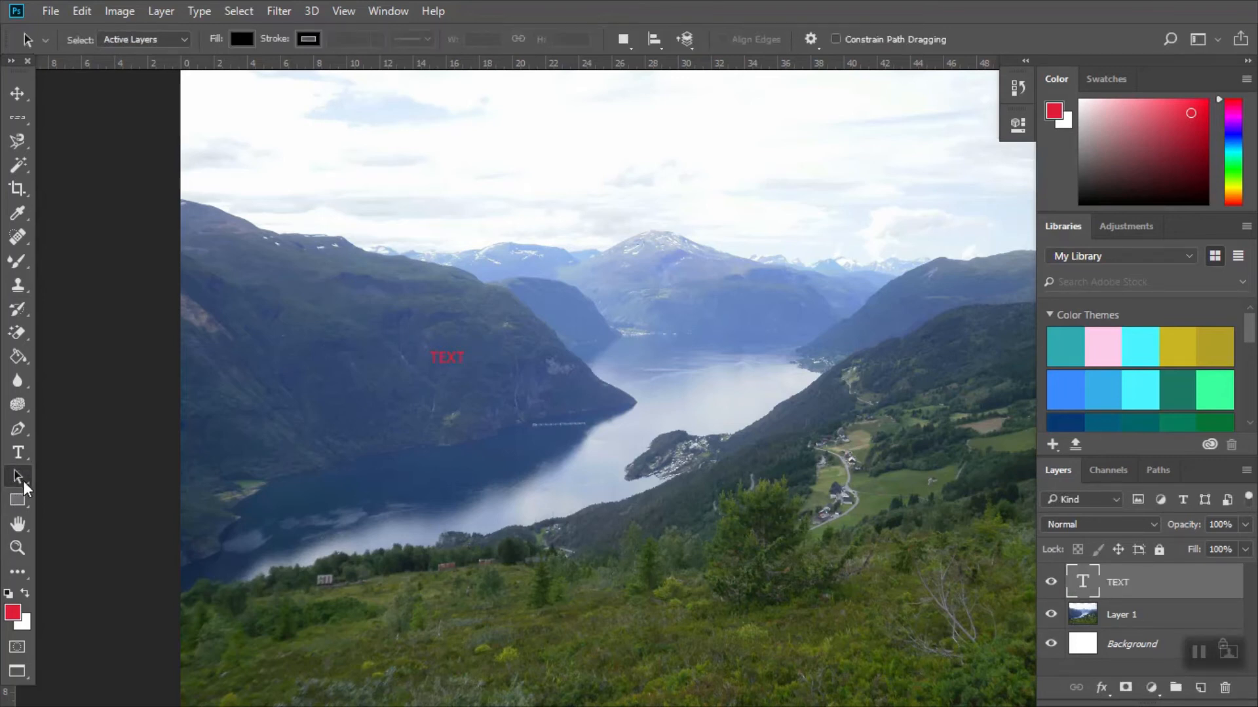
pyautogui.moveTo(508, 339); pyautogui.dragTo(546, 483)
pyautogui.rightClick(26, 478)
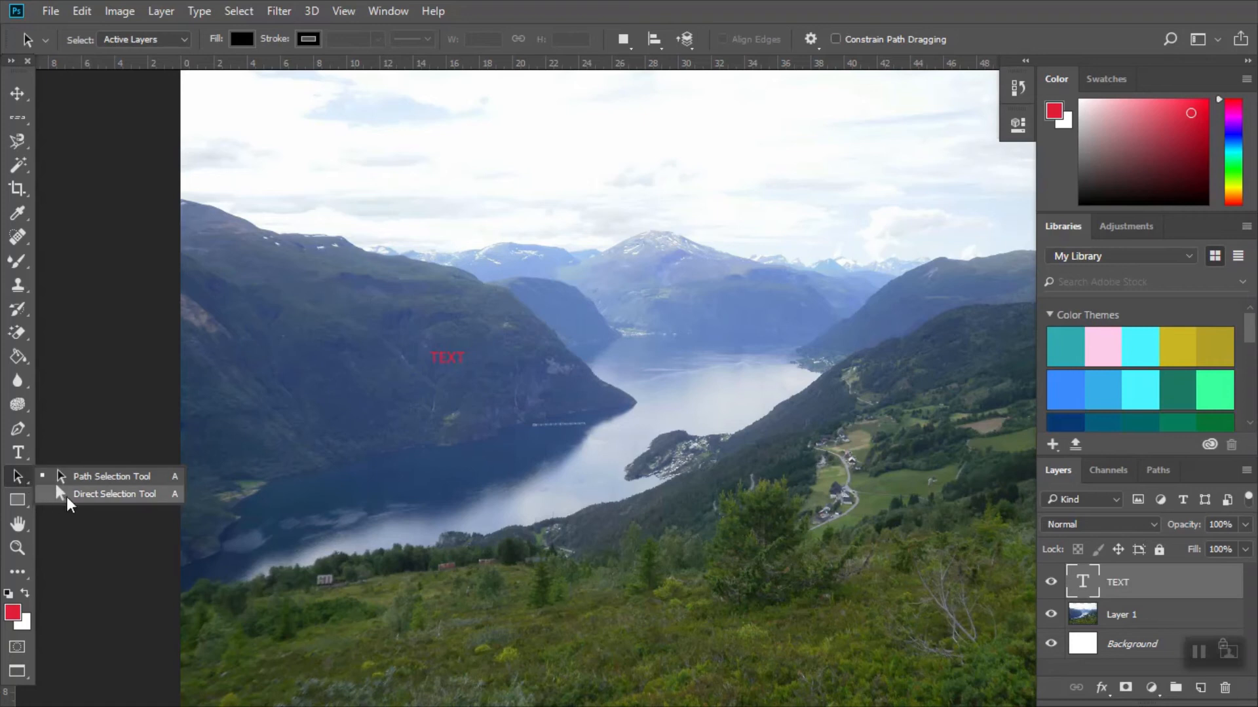
pyautogui.click(54, 480)
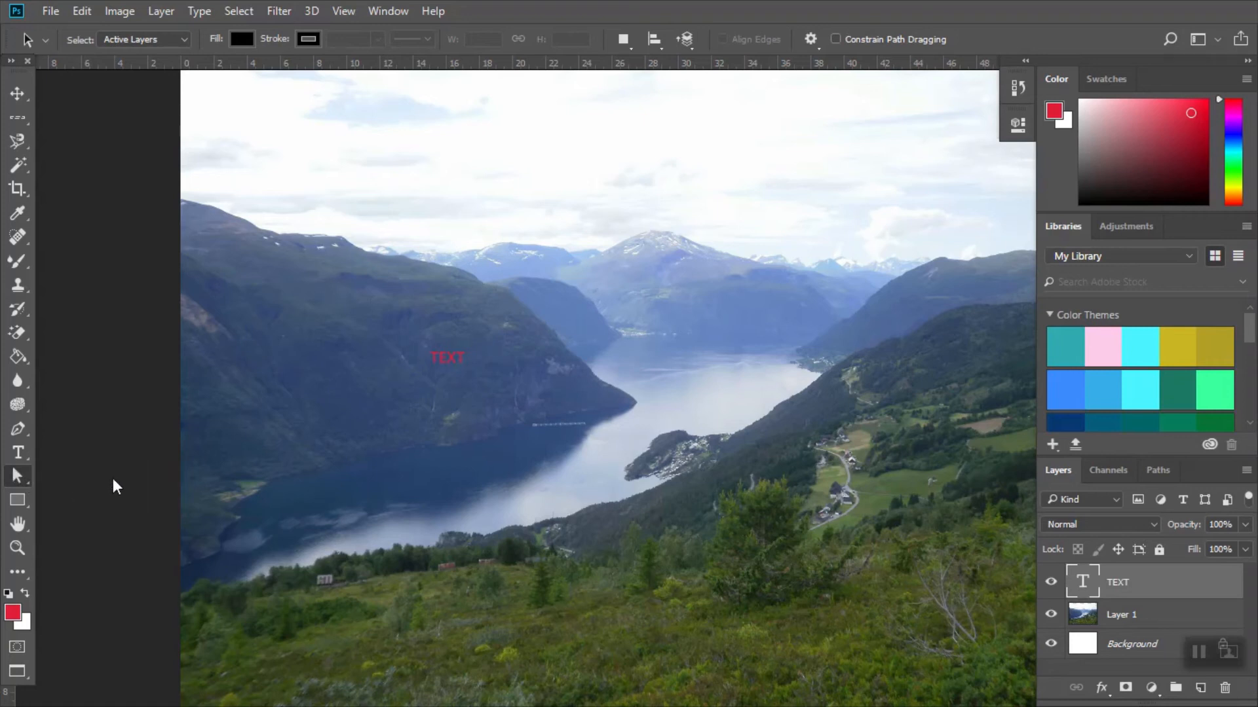
pyautogui.moveTo(393, 306); pyautogui.dragTo(524, 425)
# Step: Draw a red rectangle shape without a stroke, about 1416 px wide and 1004 px high, over the left mountain and its text
pyautogui.click(26, 505)
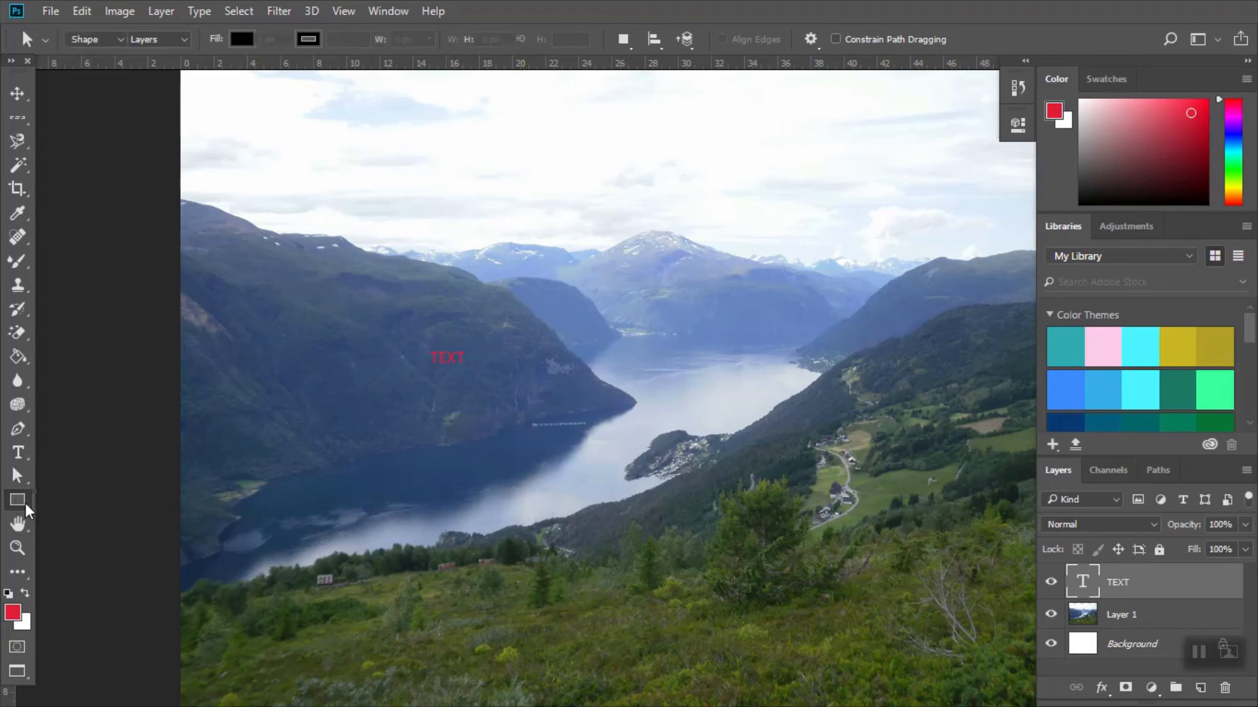
pyautogui.click(74, 502)
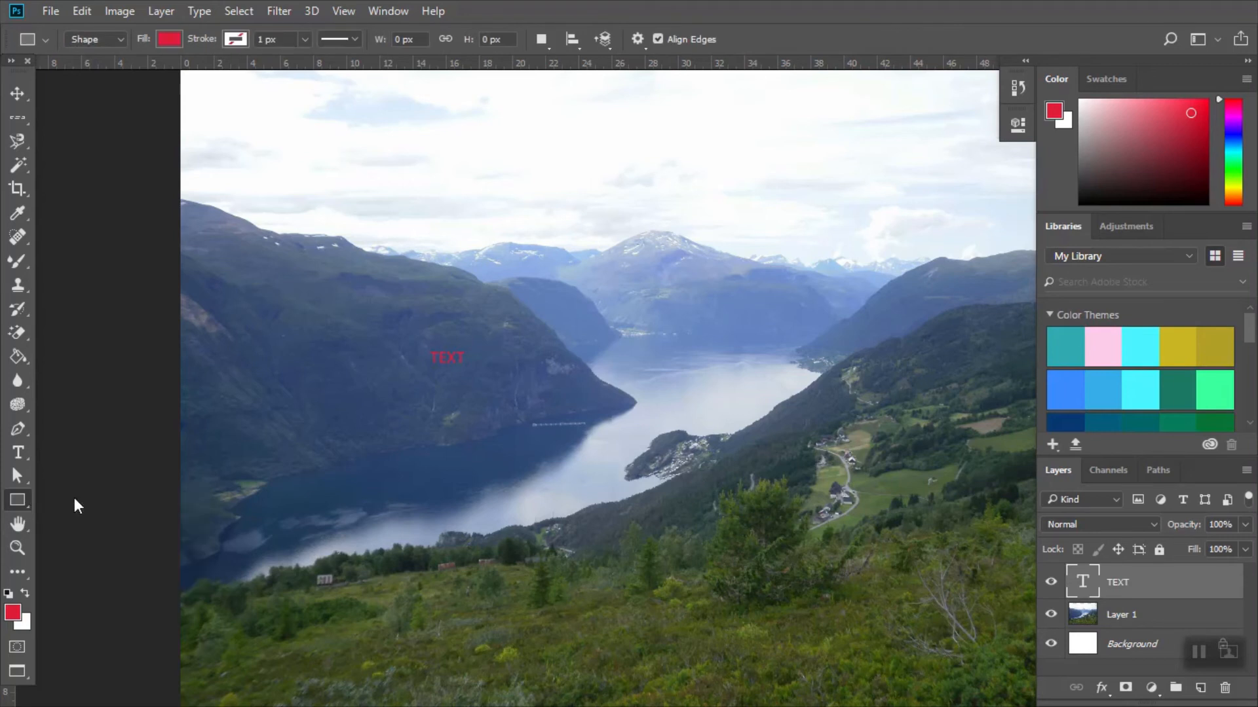
pyautogui.moveTo(294, 272); pyautogui.dragTo(619, 502)
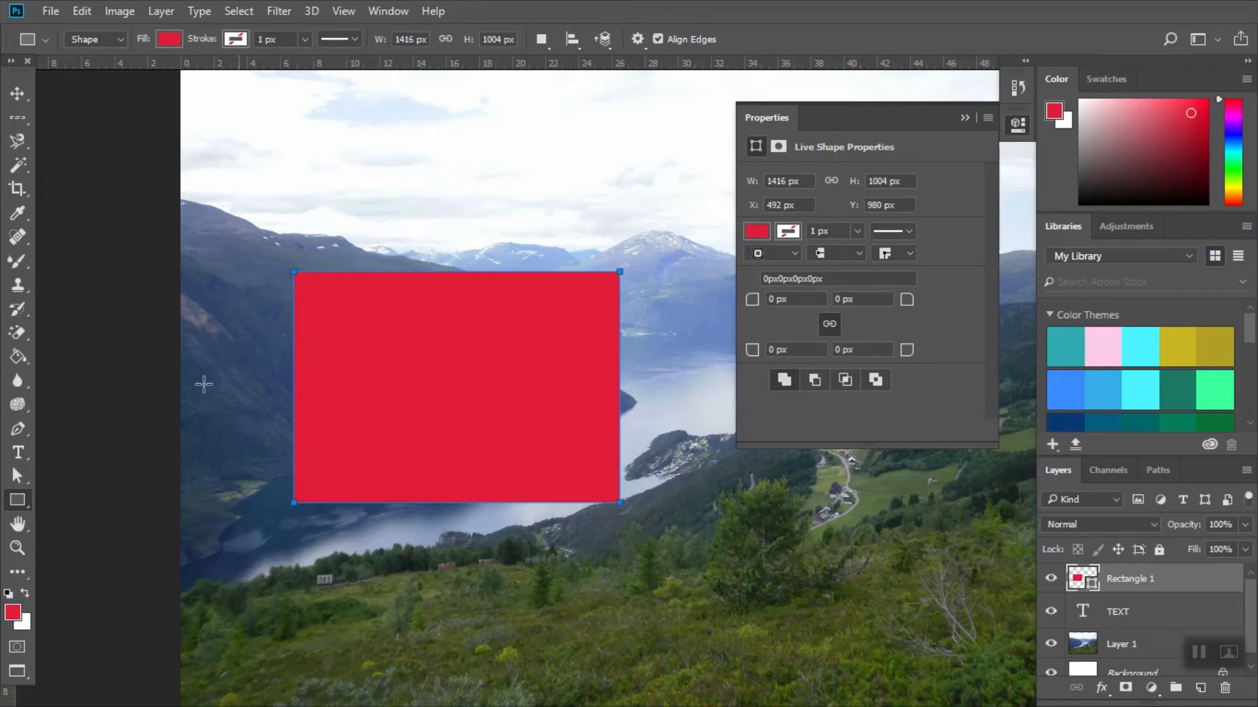
pyautogui.rightClick(25, 512)
pyautogui.click(24, 505)
pyautogui.click(457, 331)
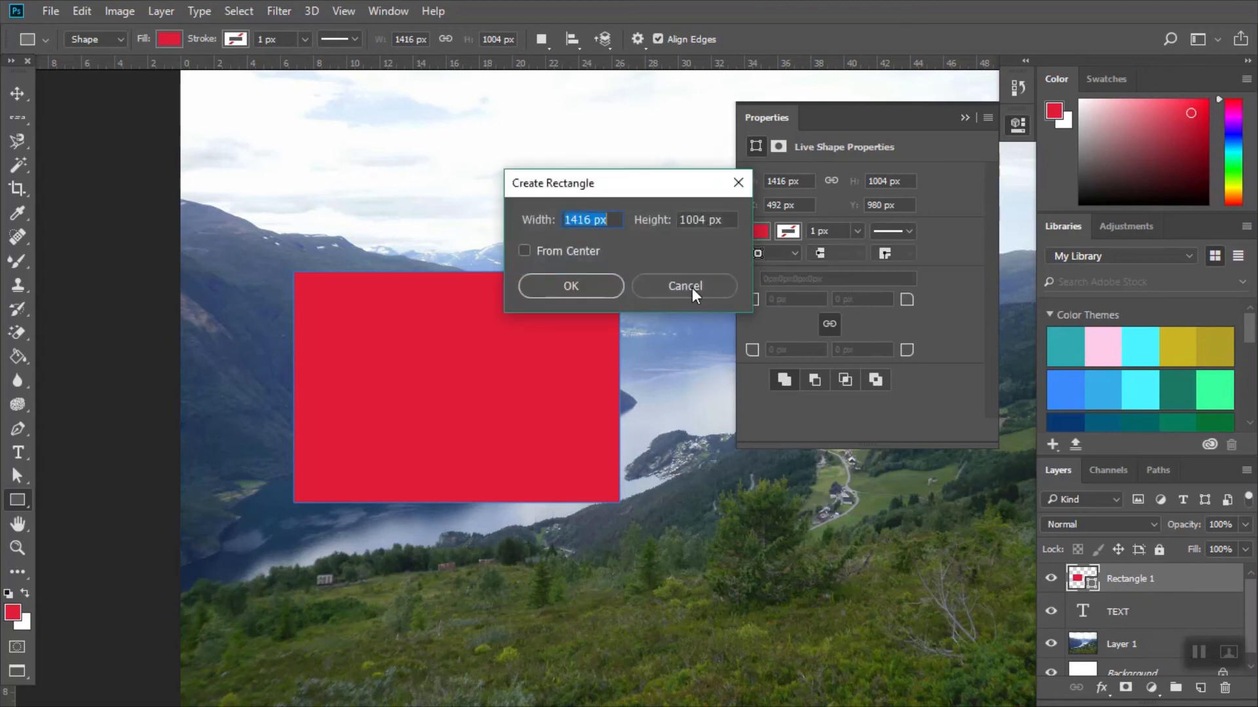
pyautogui.click(738, 185)
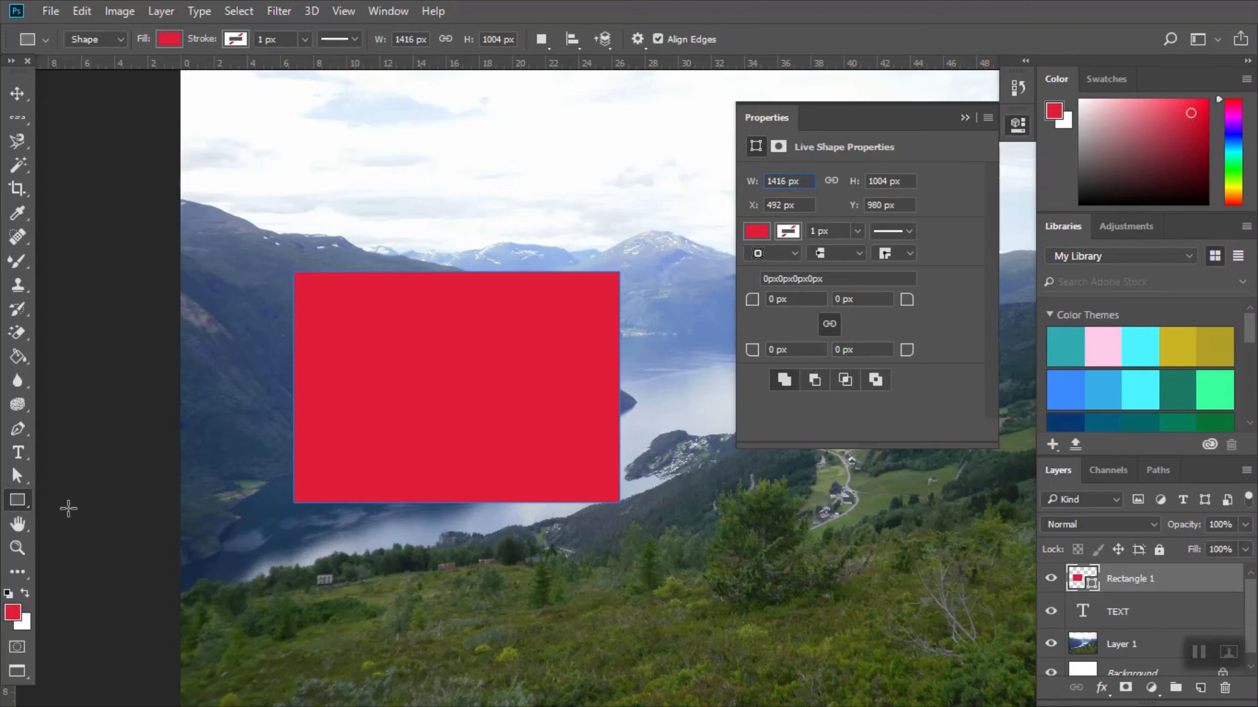
# Step: Shift the view with the Hand tool so the photo sits further left in the workspace
pyautogui.click(27, 526)
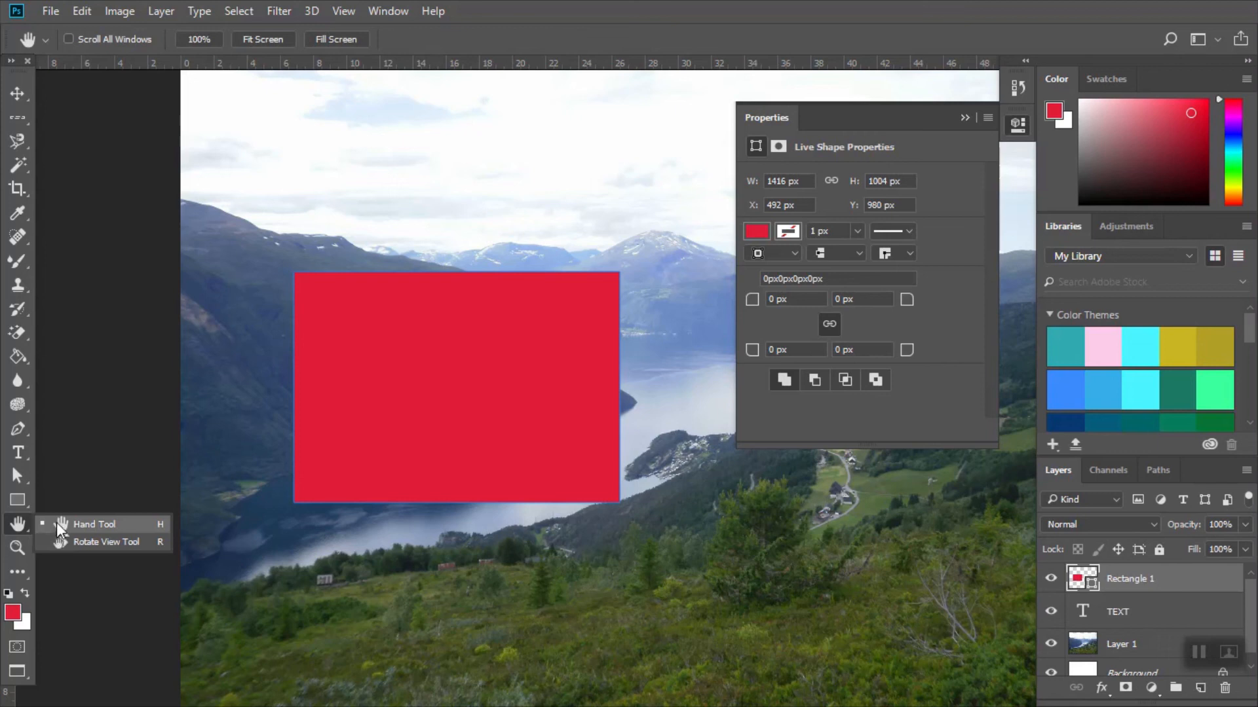
pyautogui.click(57, 524)
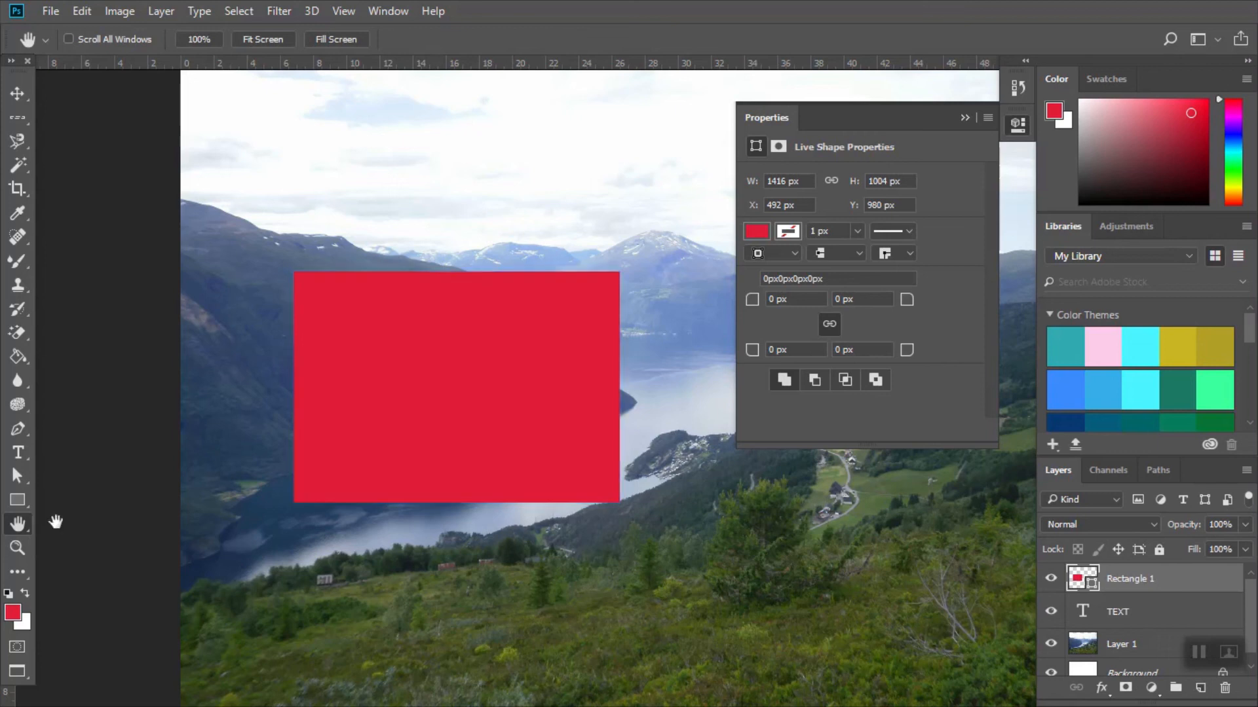
pyautogui.moveTo(275, 581); pyautogui.dragTo(188, 522)
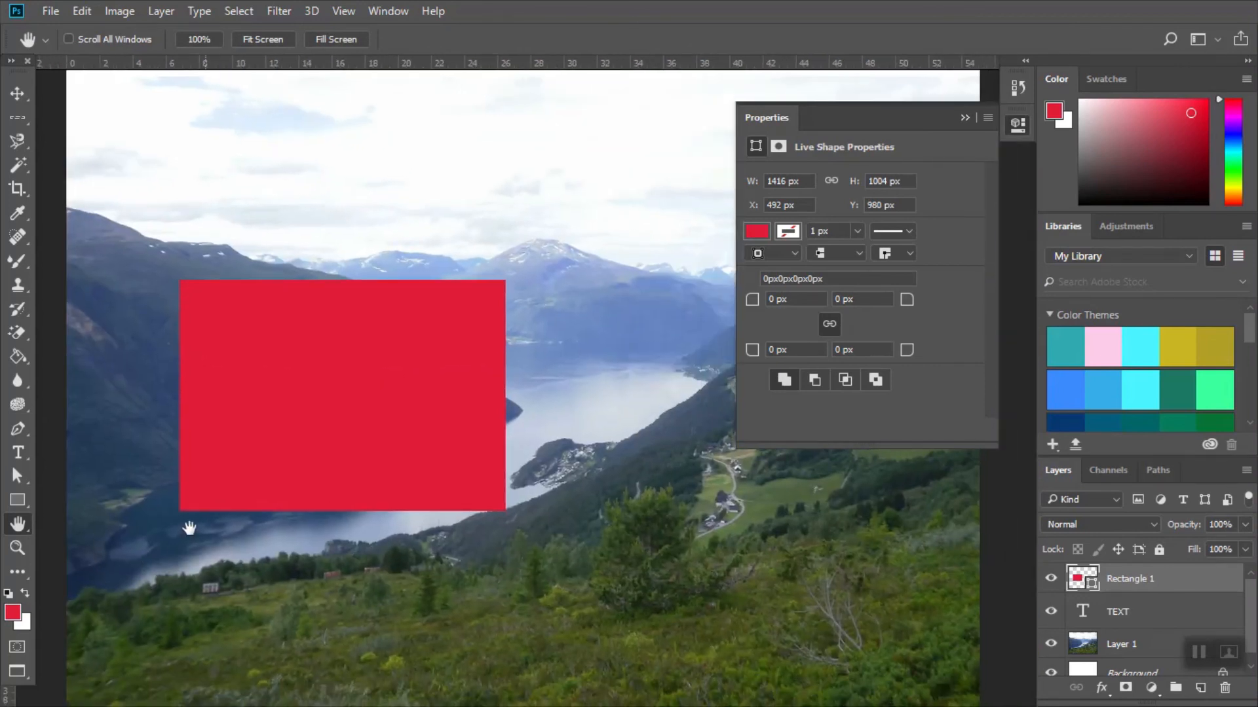
# Step: Magnify the village on the small fjord peninsula with the Zoom tool down to individual pixels
pyautogui.doubleClick(23, 548)
pyautogui.click(379, 486)
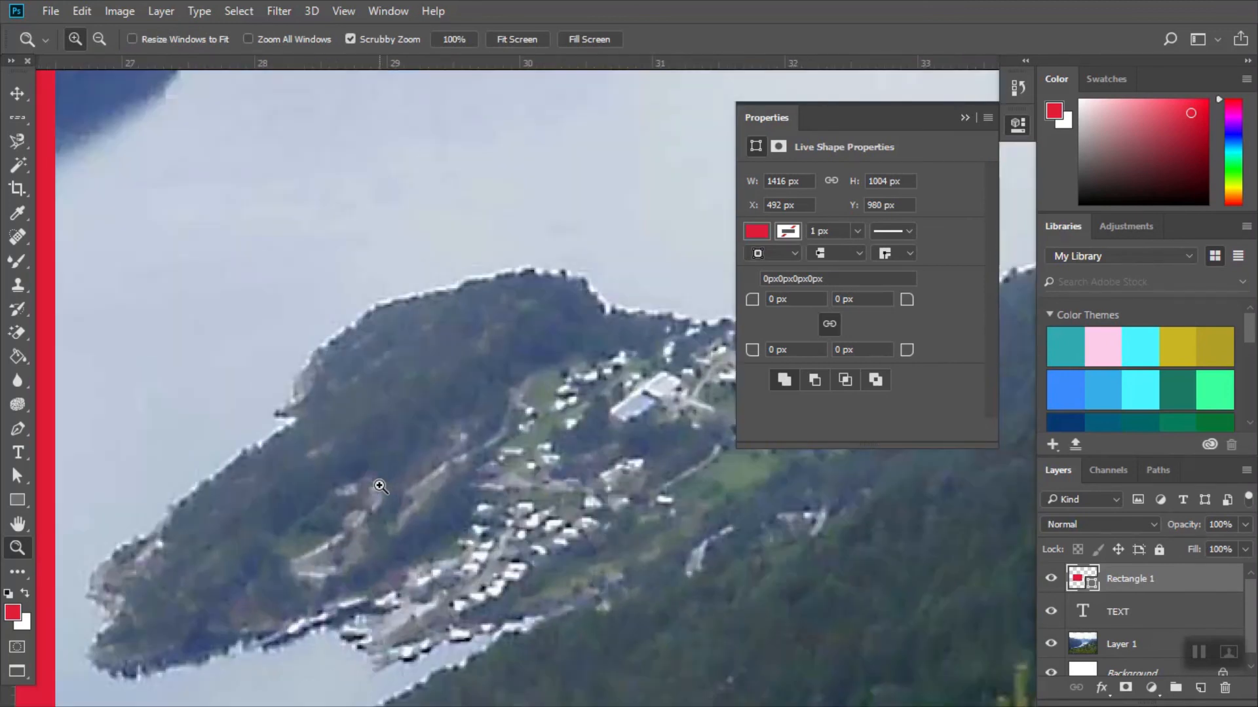
pyautogui.click(380, 486)
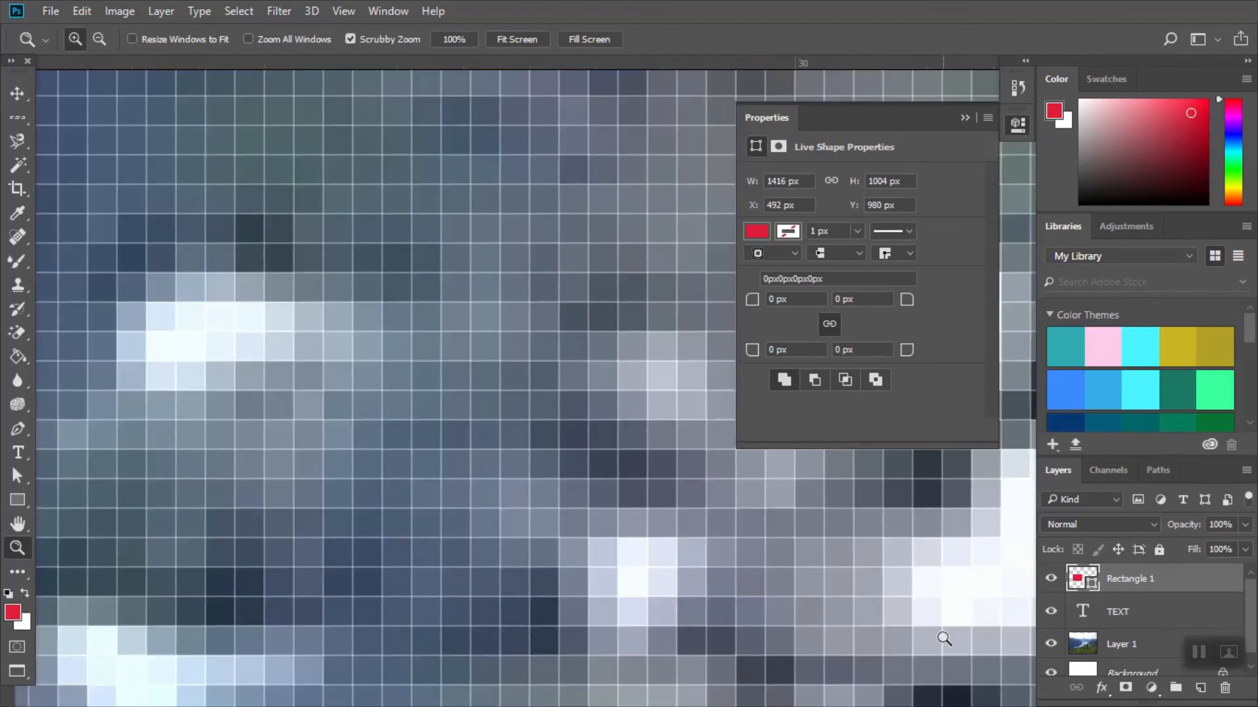
pyautogui.click(573, 536)
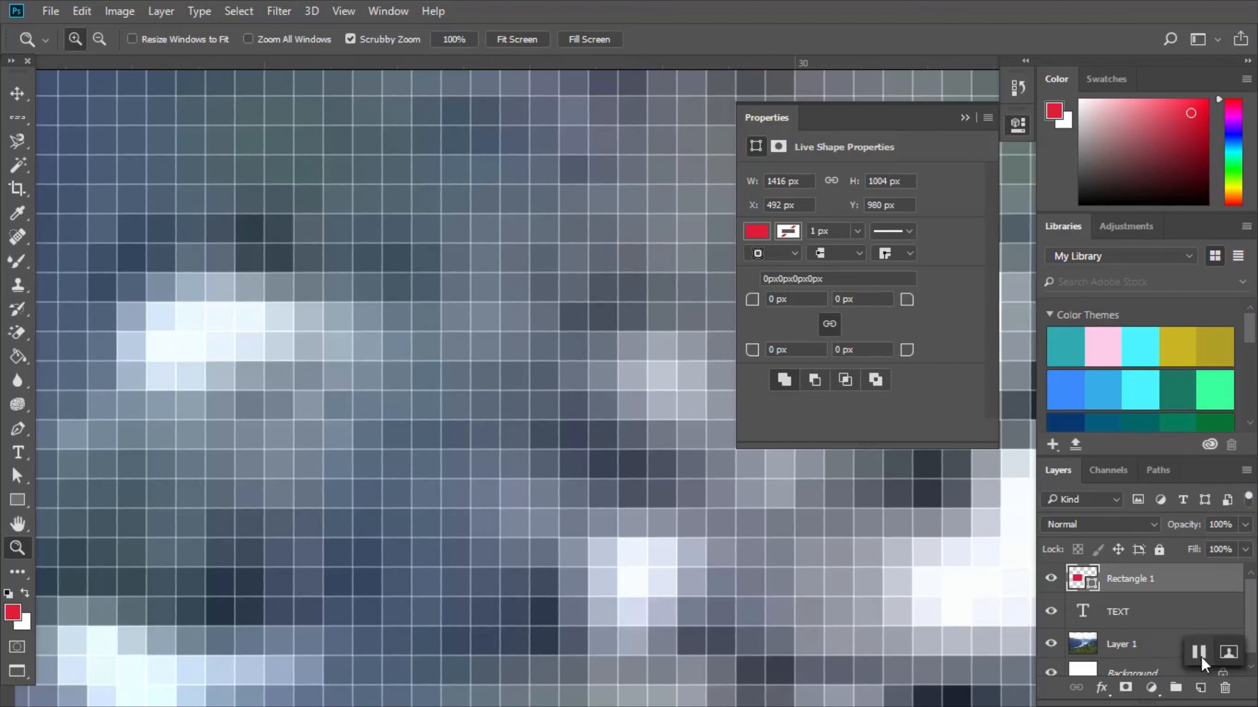